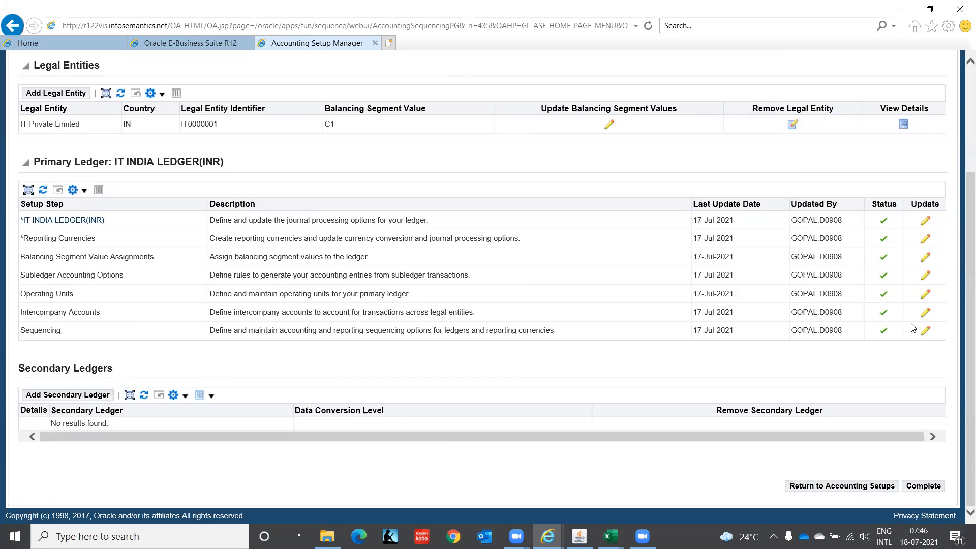
# Apply the Sequencing setup step with status Complete and complete the accounting setup for IT INDIA LEDGER(INR)
pyautogui.click(926, 333)
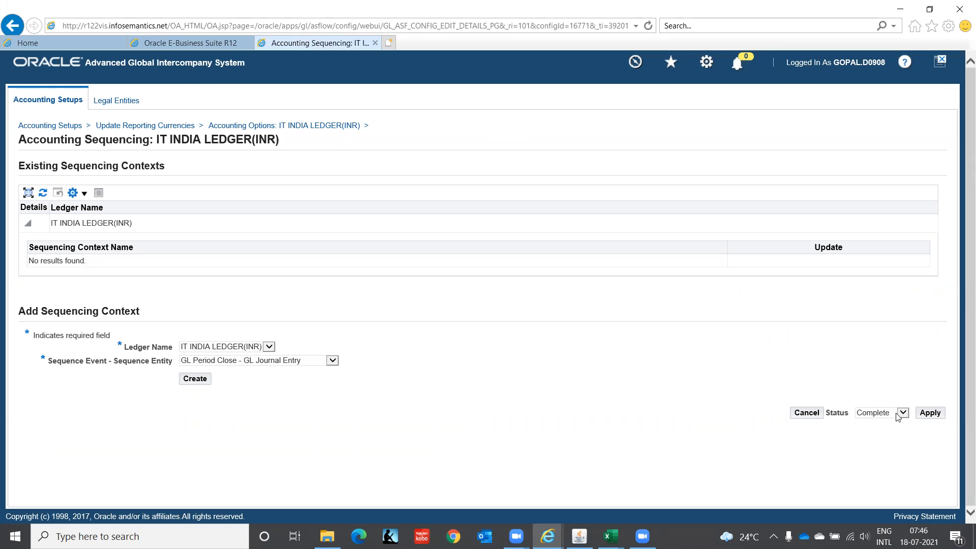
pyautogui.click(933, 416)
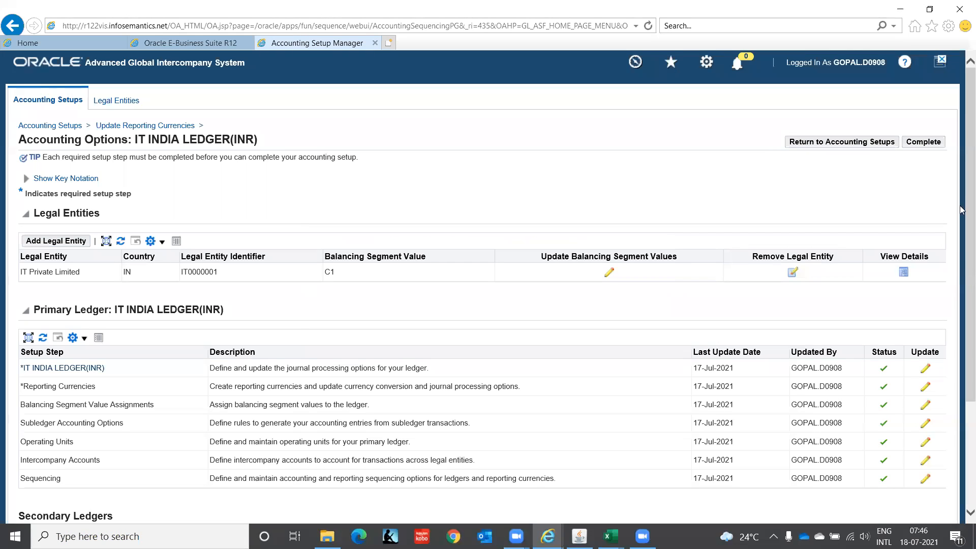
pyautogui.moveTo(962, 99); pyautogui.dragTo(960, 216)
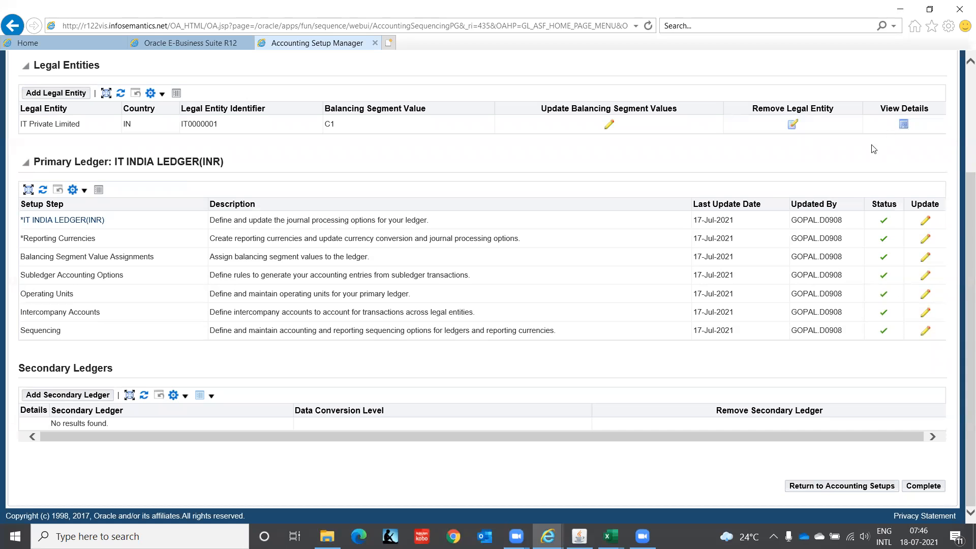
pyautogui.moveTo(962, 230); pyautogui.dragTo(963, 127)
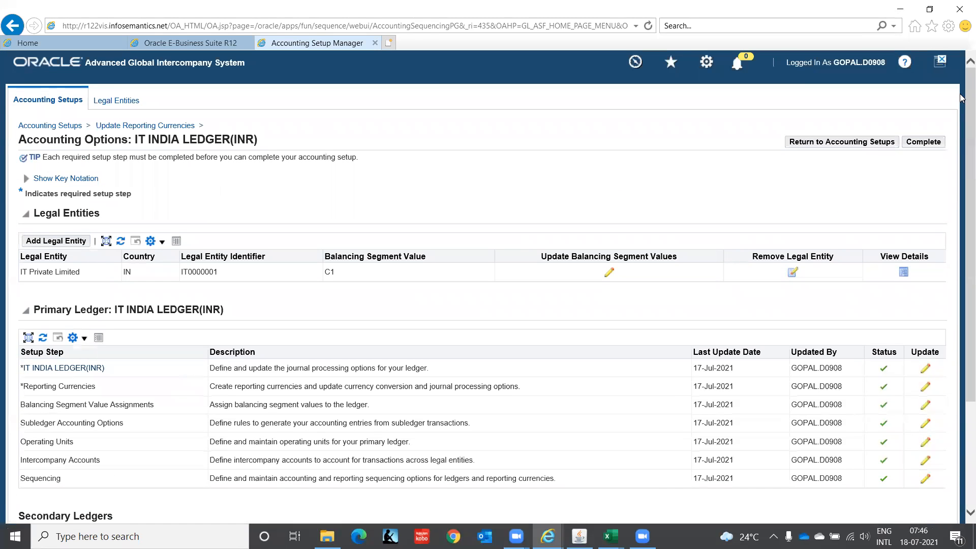
pyautogui.click(933, 147)
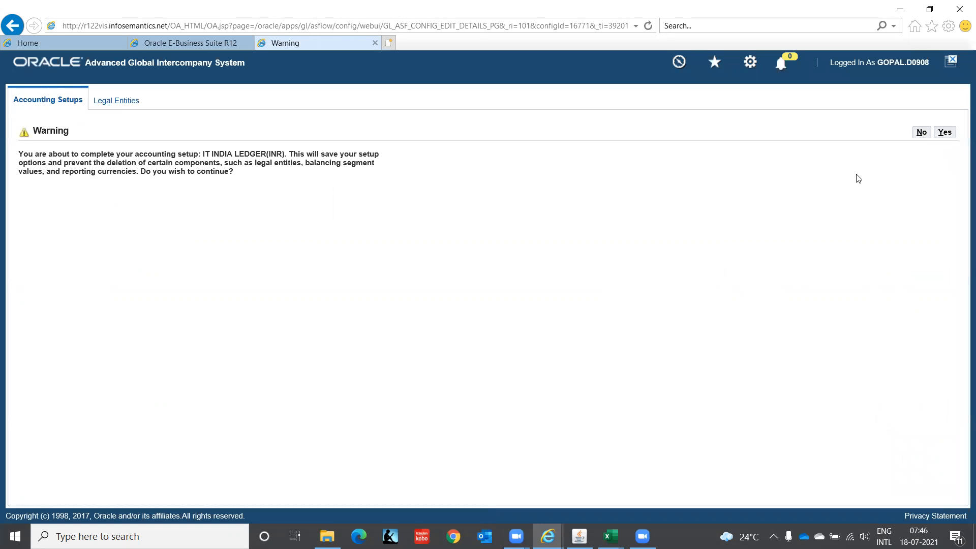
pyautogui.click(944, 132)
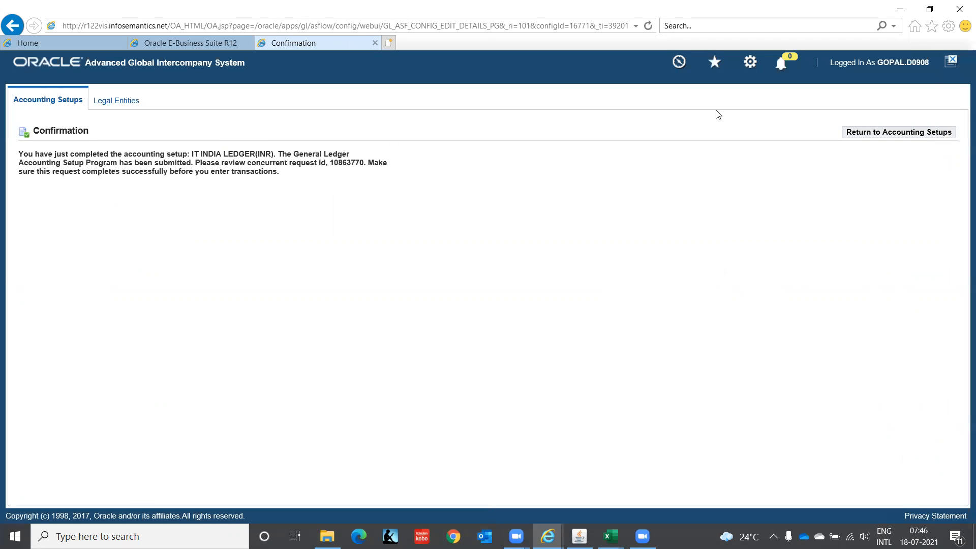
pyautogui.click(872, 137)
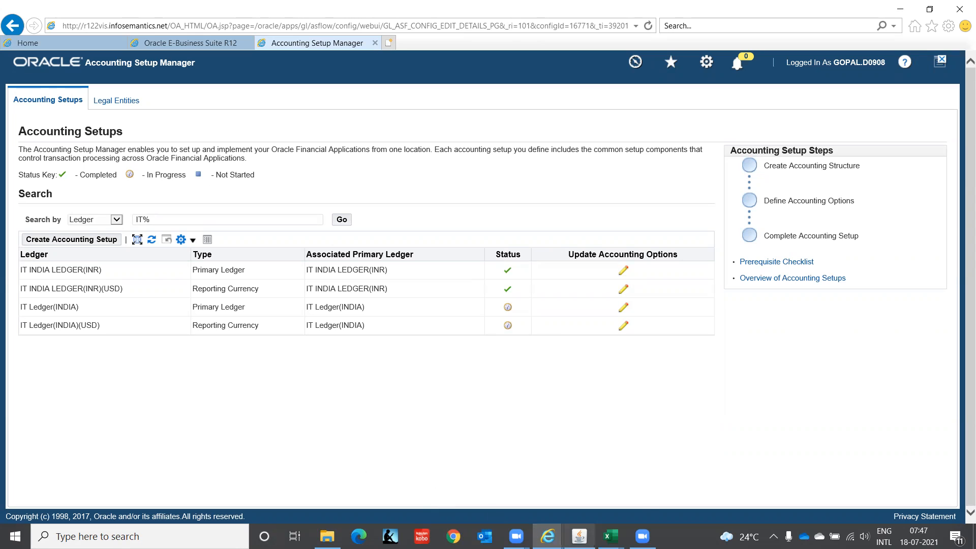
# In the Oracle Applications forms window, switch to the System Administrator Vision responsibility and open the system profile values search
pyautogui.click(580, 536)
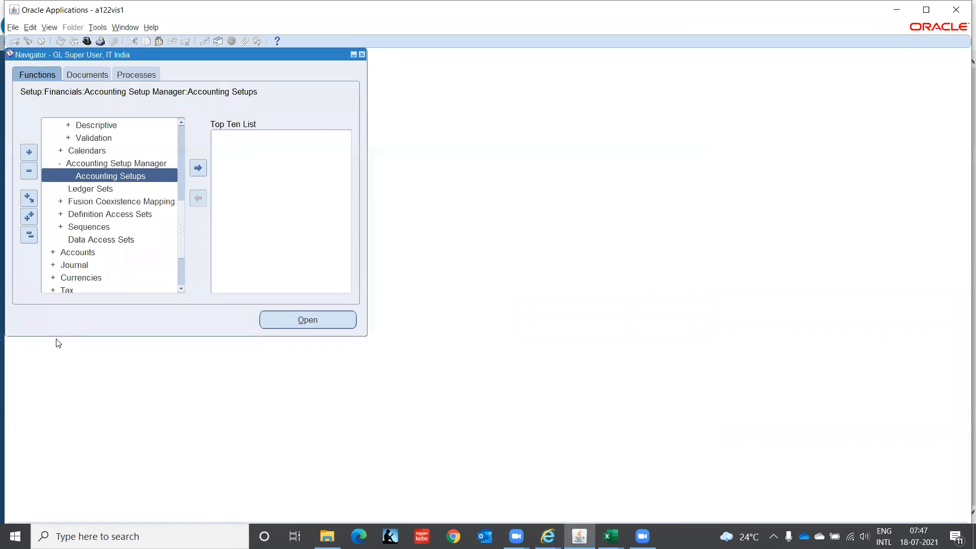
pyautogui.click(28, 240)
pyautogui.click(88, 41)
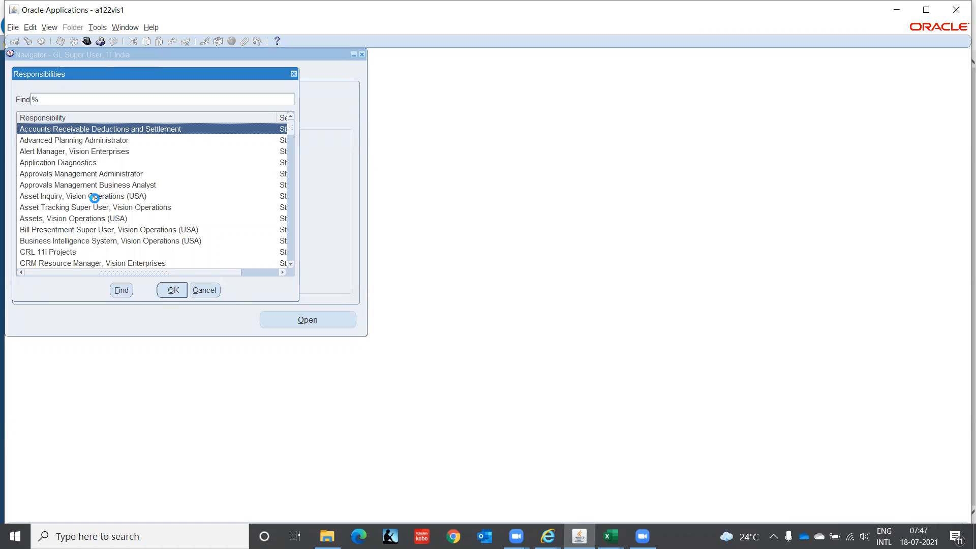
pyautogui.press('Escape')
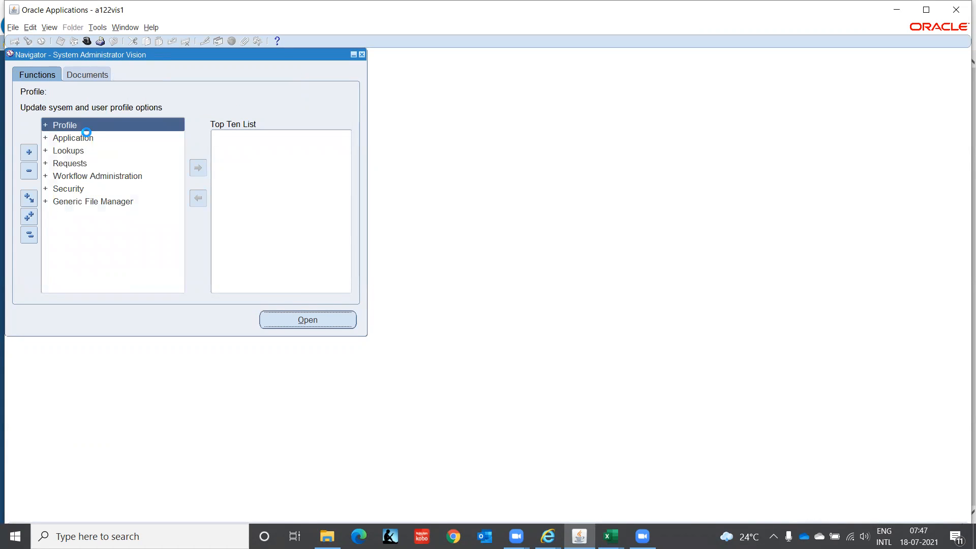
pyautogui.doubleClick(86, 131)
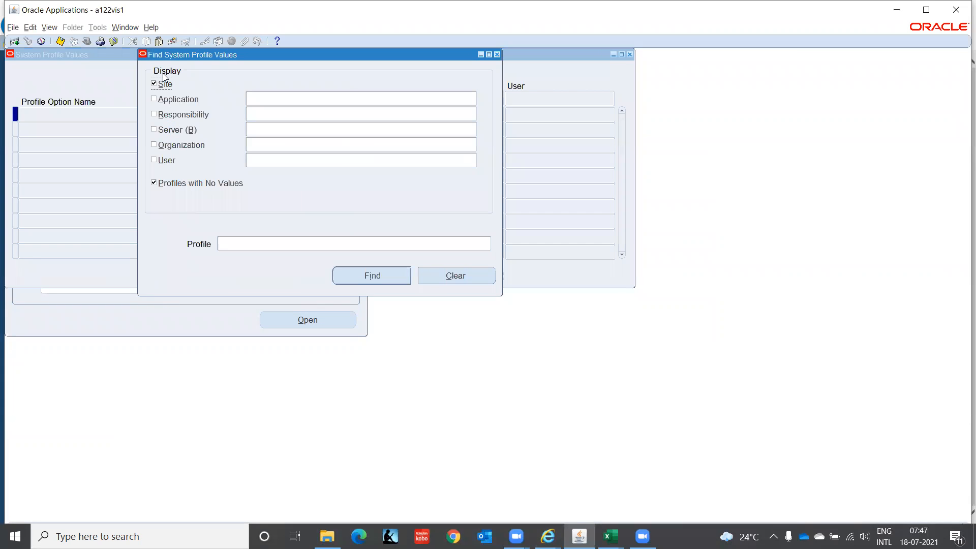
# Limit the profile search to the responsibility GL Super User, IT India, looking it up with %IT In%
pyautogui.click(155, 114)
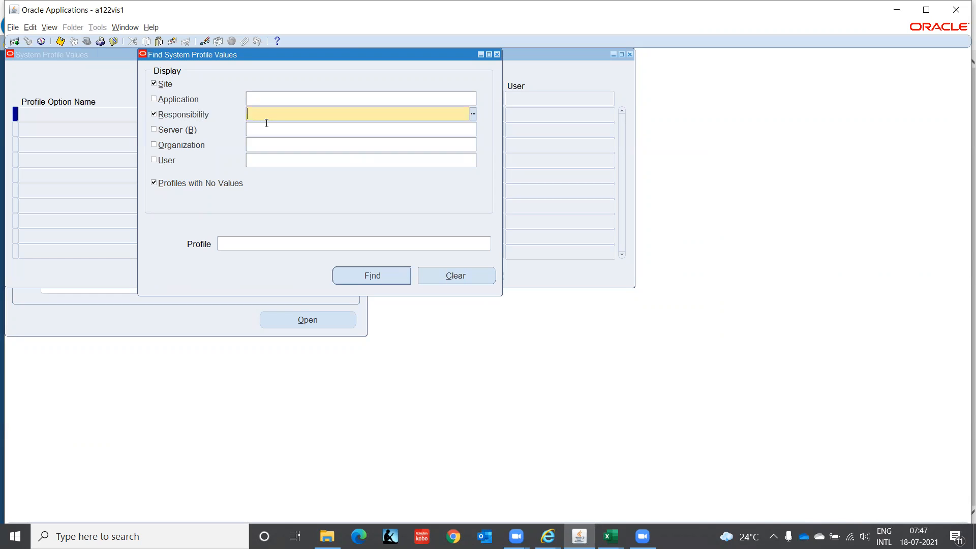
pyautogui.write('IT')
pyautogui.press('Tab')
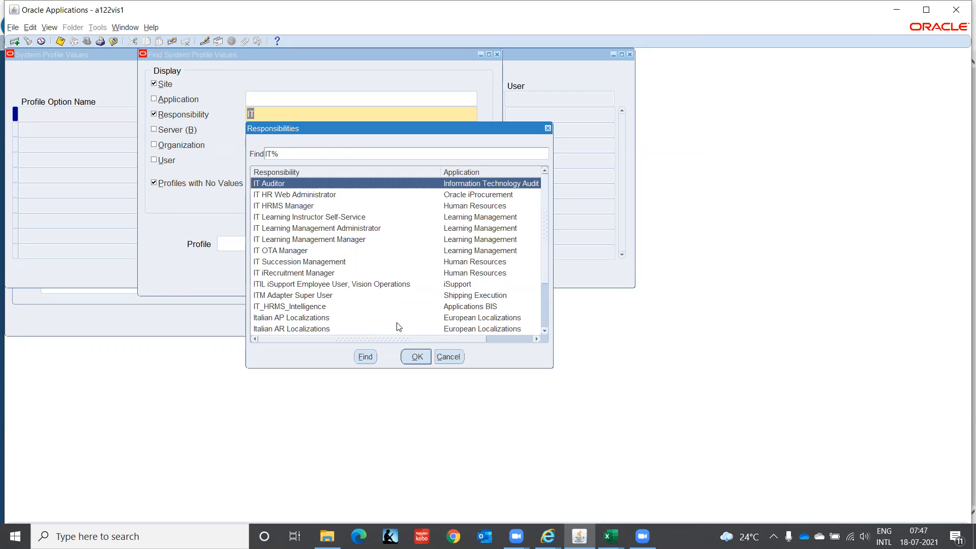
pyautogui.click(450, 356)
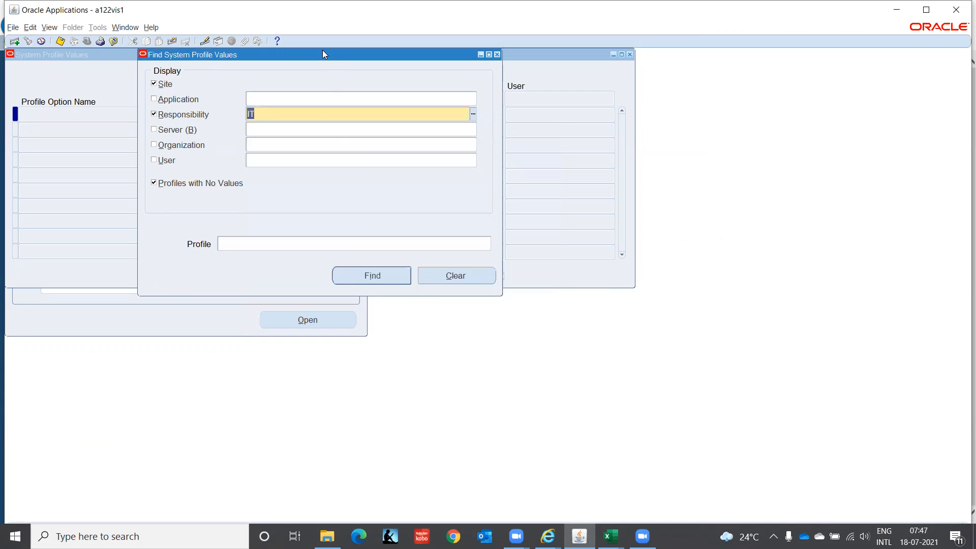
pyautogui.write('%IT In%')
pyautogui.press('Tab')
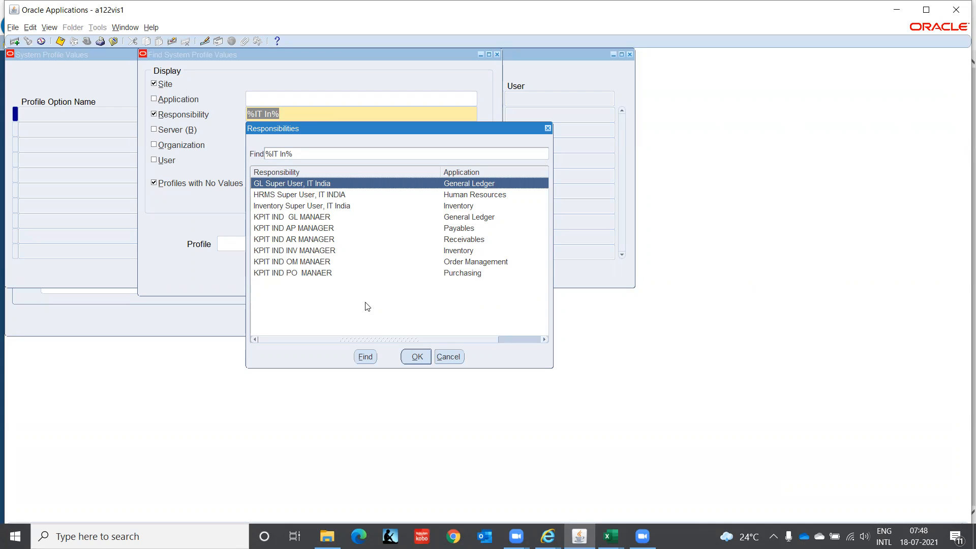
pyautogui.click(417, 357)
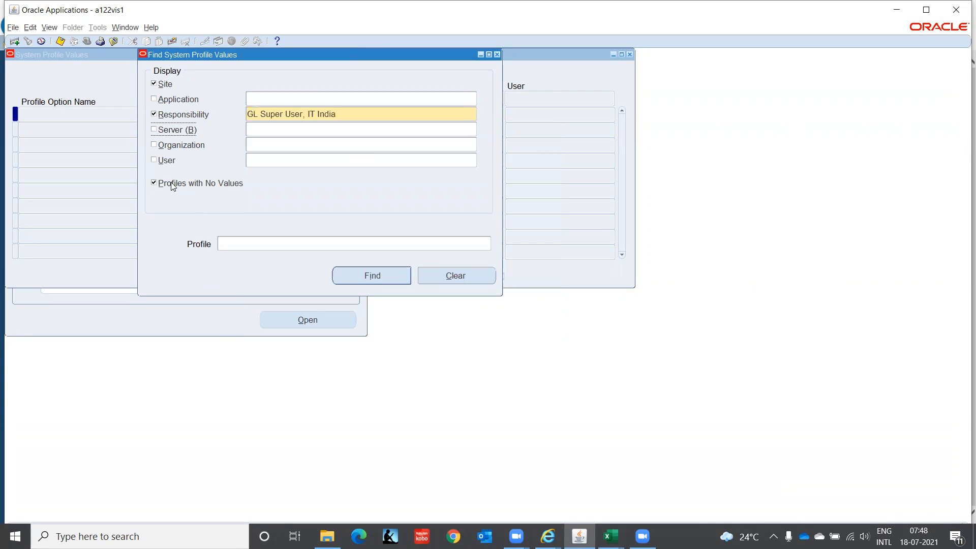
# Find the profile options matching GL%Ledger%, excluding profiles with no values
pyautogui.click(243, 247)
pyautogui.write('GL%')
pyautogui.write('Ledger%')
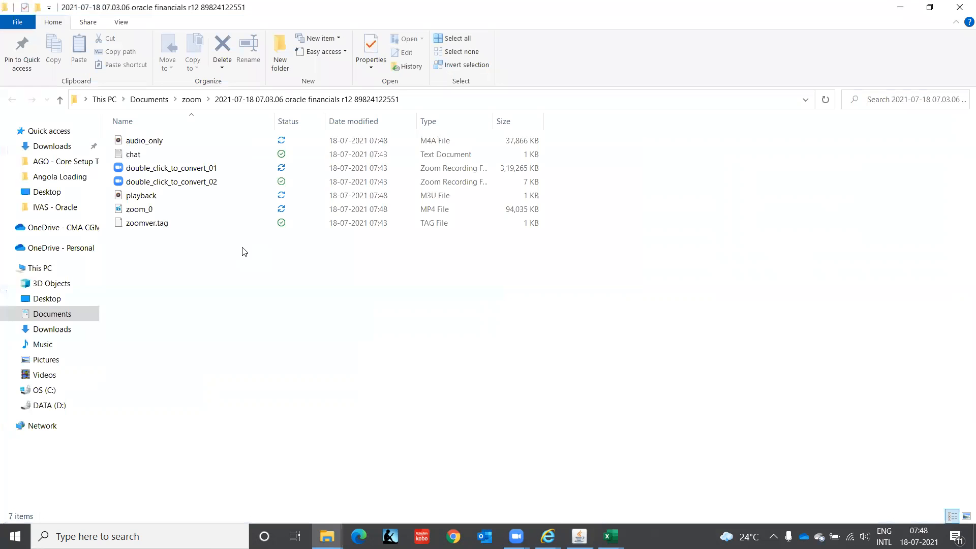
pyautogui.click(959, 8)
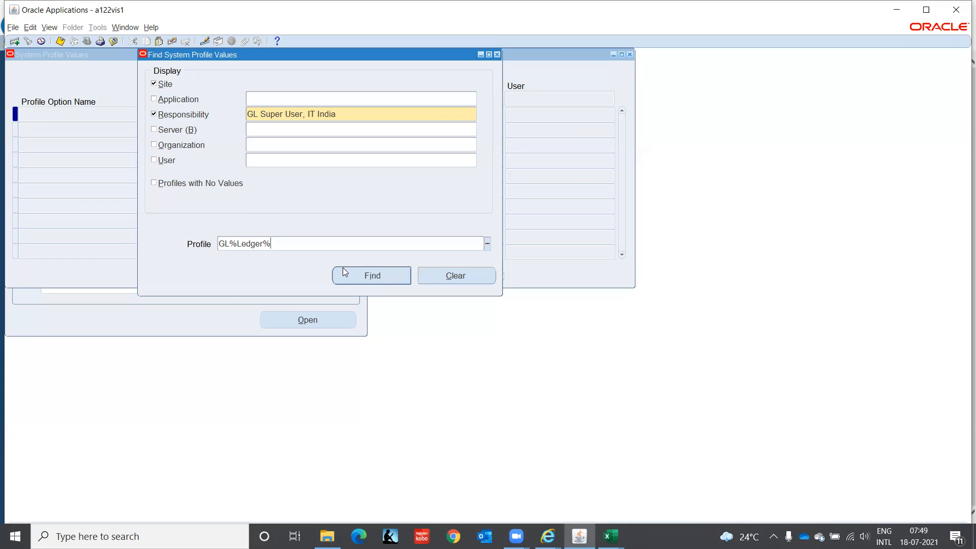
pyautogui.click(358, 279)
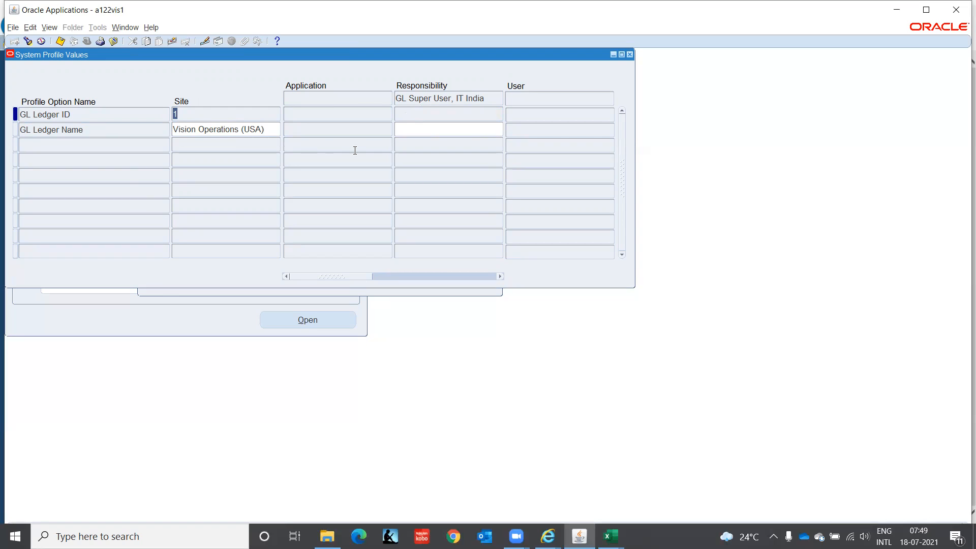
# Set GL Ledger Name at the responsibility level to IT INDIA LEDGER(INR) and close the system profile values
pyautogui.click(418, 129)
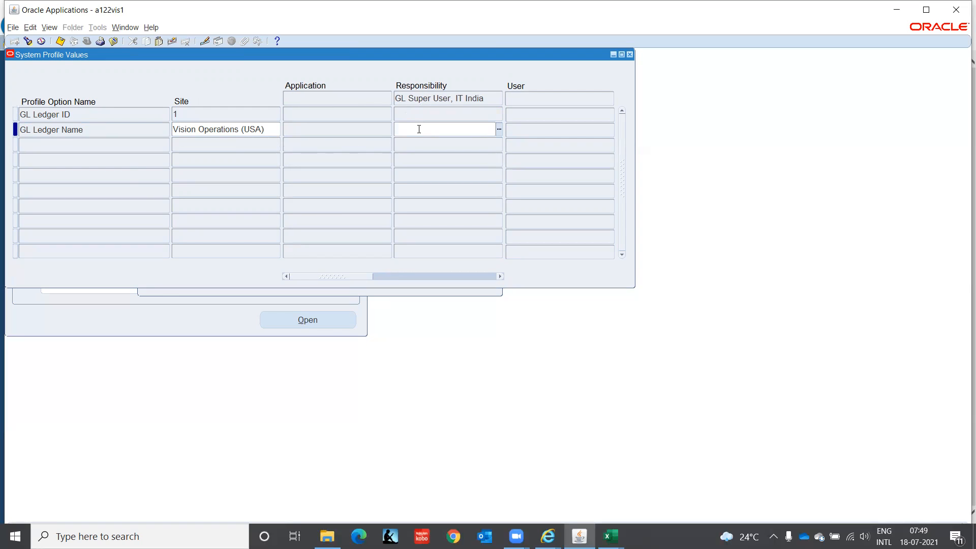
pyautogui.write('IT IND')
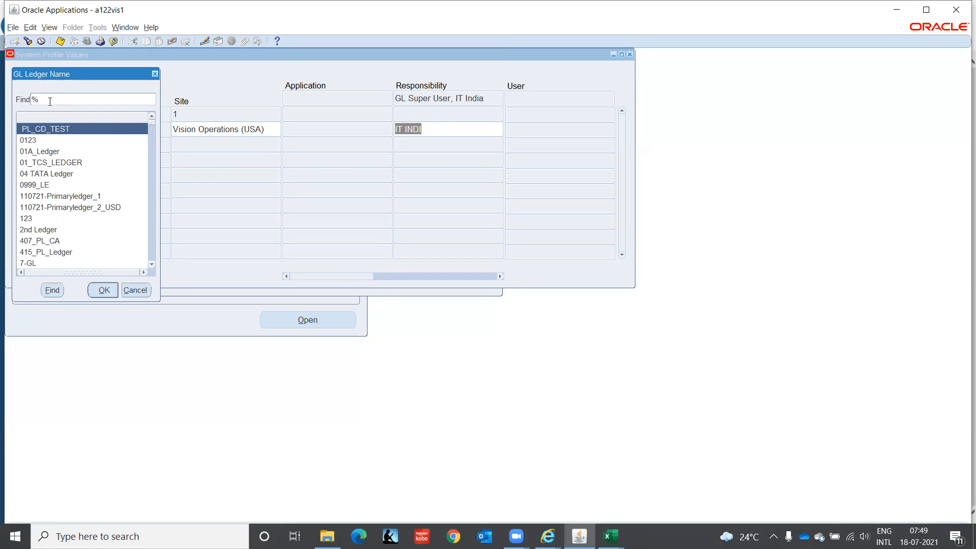
pyautogui.write('INDIA%')
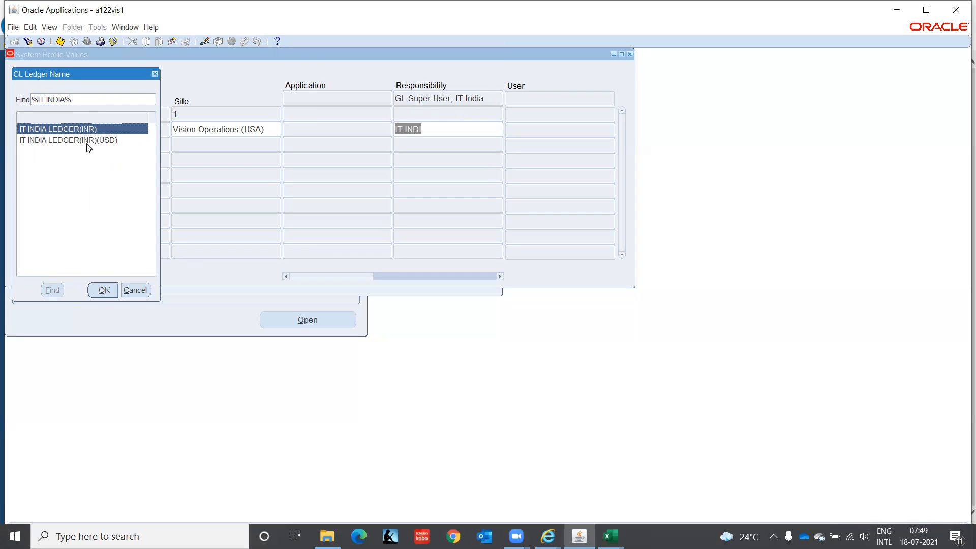
pyautogui.click(101, 293)
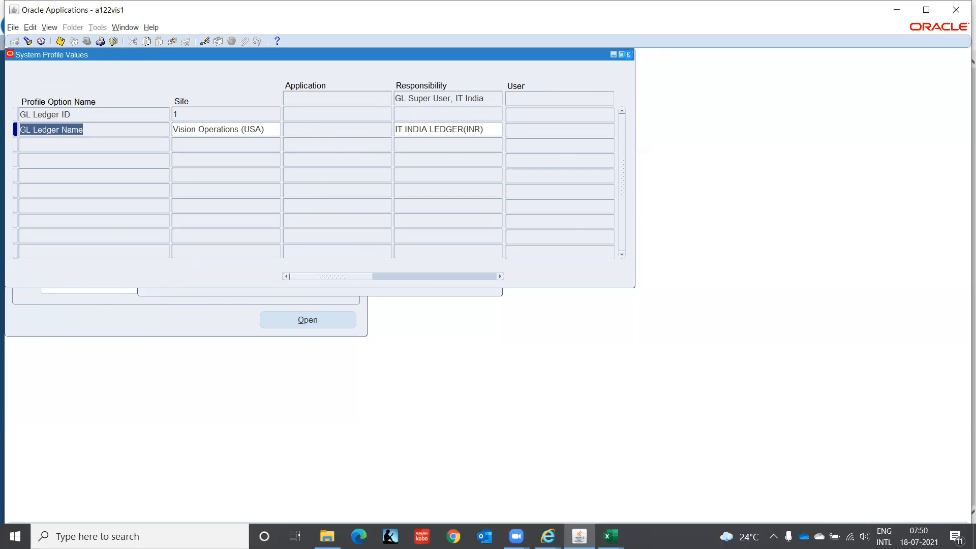
pyautogui.click(629, 55)
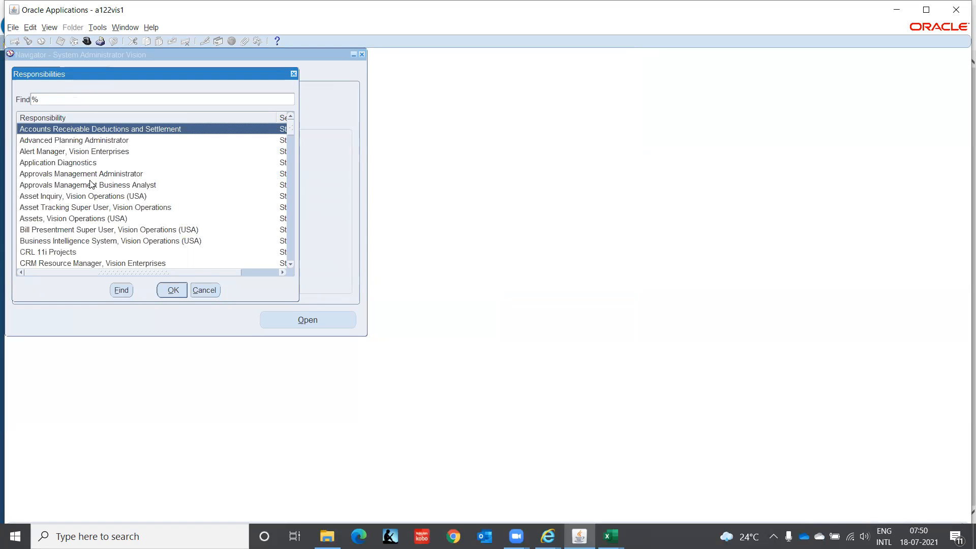
# Switch to the GL Super User, IT India responsibility and open a new journal from the journal entry form
pyautogui.write('g')
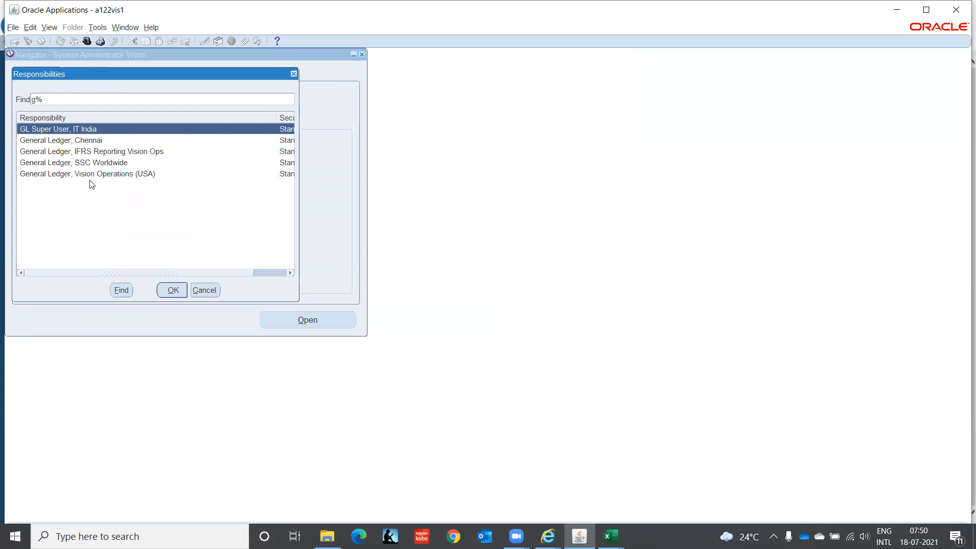
pyautogui.press('Return')
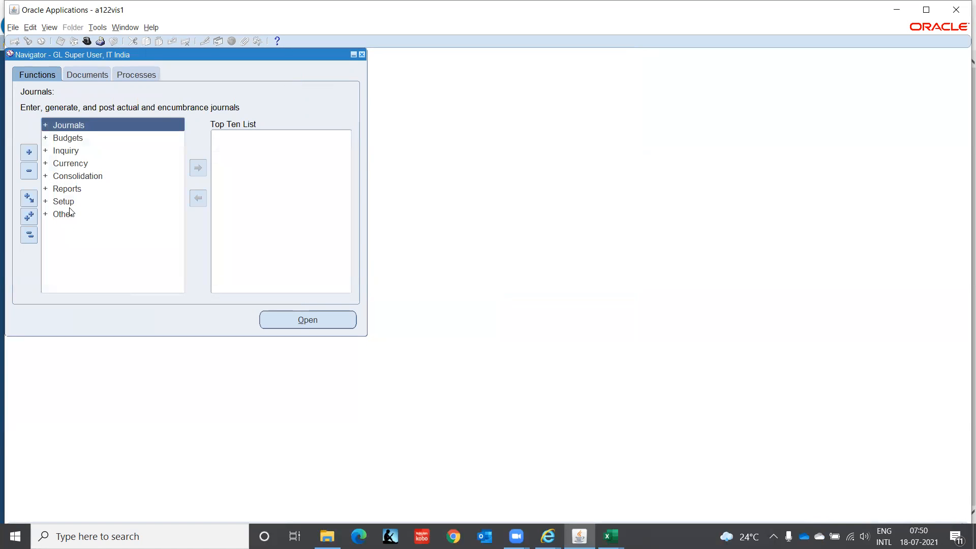
pyautogui.press('Return')
pyautogui.press('Return')
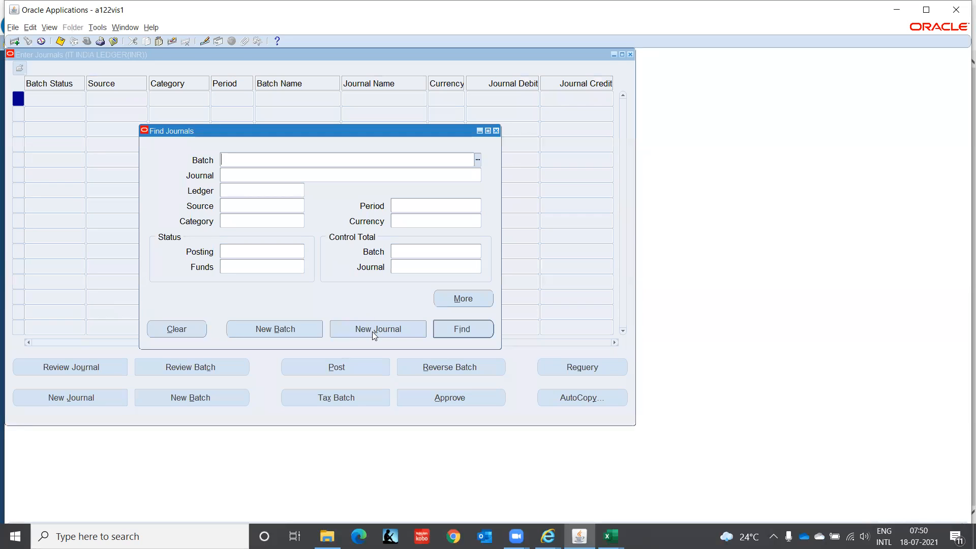
pyautogui.click(373, 332)
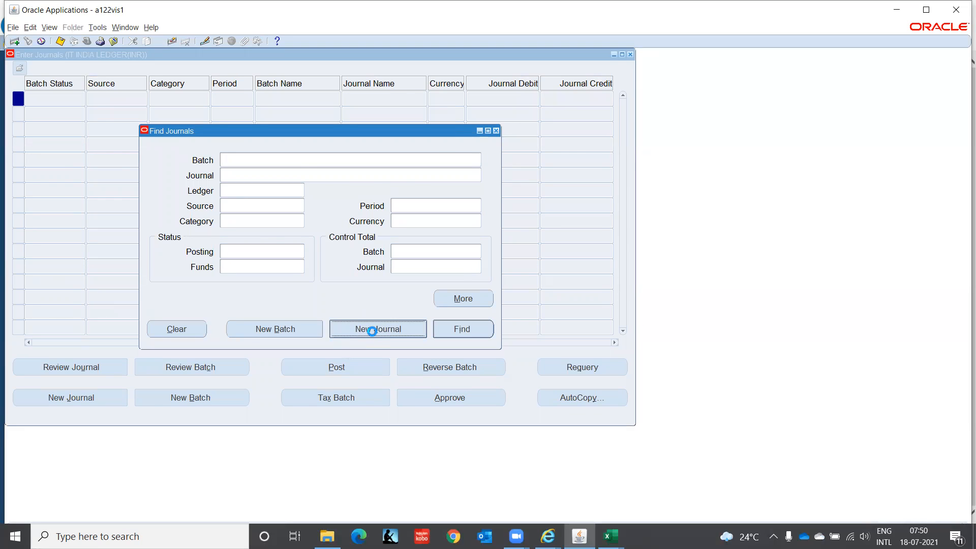
# Check the full ledger name in the new journal's Ledger field, then close the journal forms
pyautogui.click(135, 117)
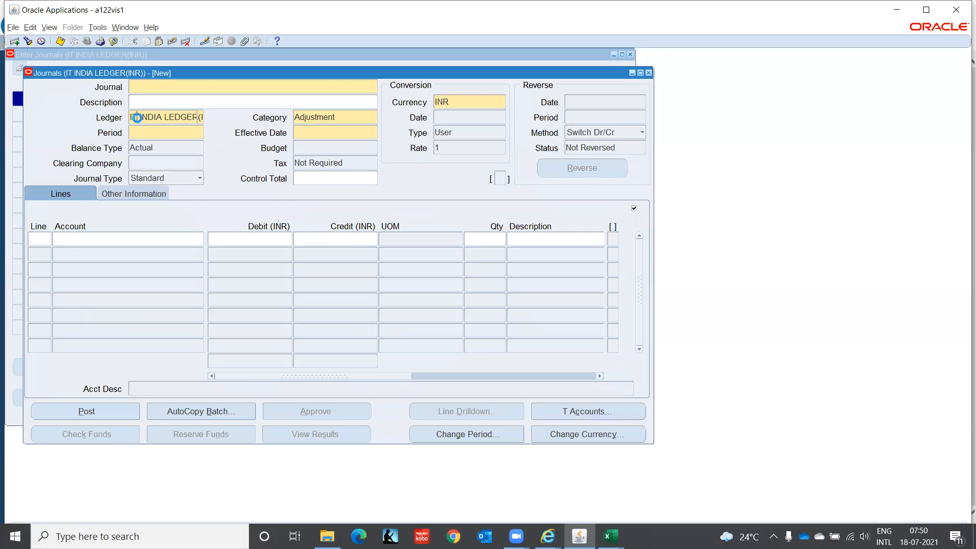
pyautogui.press('Left')
pyautogui.press('Left')
pyautogui.press('Left')
pyautogui.press('Left')
pyautogui.press('Left')
pyautogui.press('Left')
pyautogui.press('Left')
pyautogui.press('Left')
pyautogui.press('Left')
pyautogui.press('Left')
pyautogui.press('Left')
pyautogui.press('Left')
pyautogui.press('Left')
pyautogui.press('Left')
pyautogui.press('Left')
pyautogui.press('Left')
pyautogui.press('Left')
pyautogui.press('Left')
pyautogui.press('Left')
pyautogui.press('Left')
pyautogui.press('End')
pyautogui.press('F4')
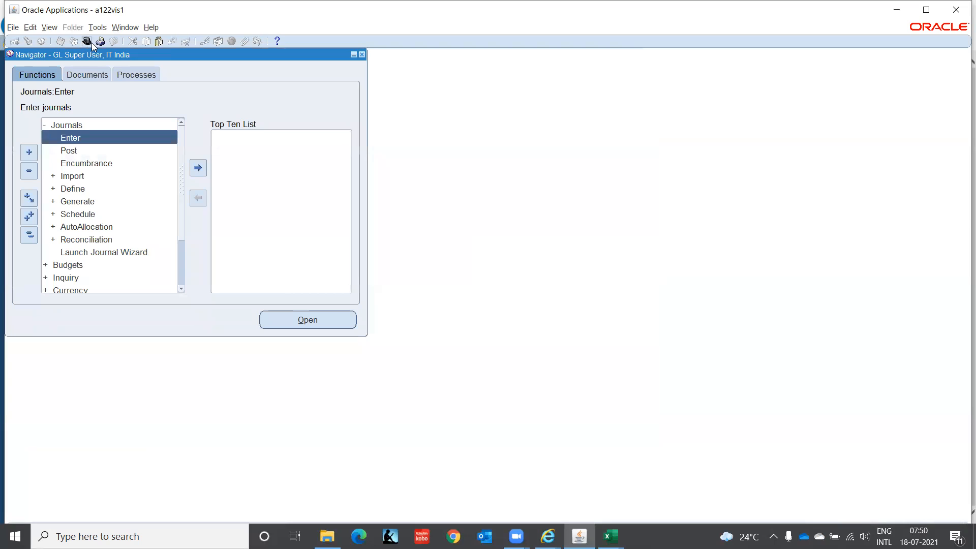
# Return to the System Administrator Vision responsibility and open the system profile values search again
pyautogui.click(86, 40)
pyautogui.press('Return')
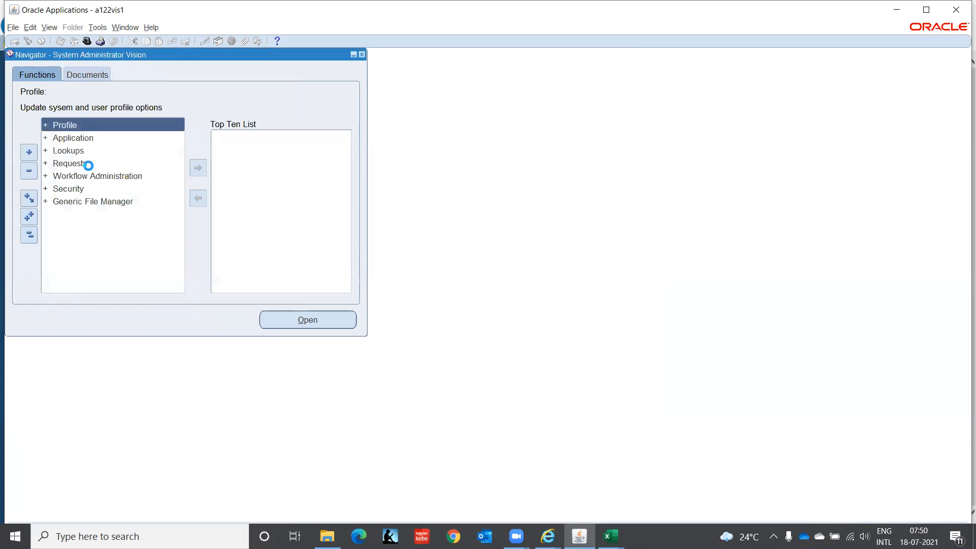
pyautogui.doubleClick(112, 124)
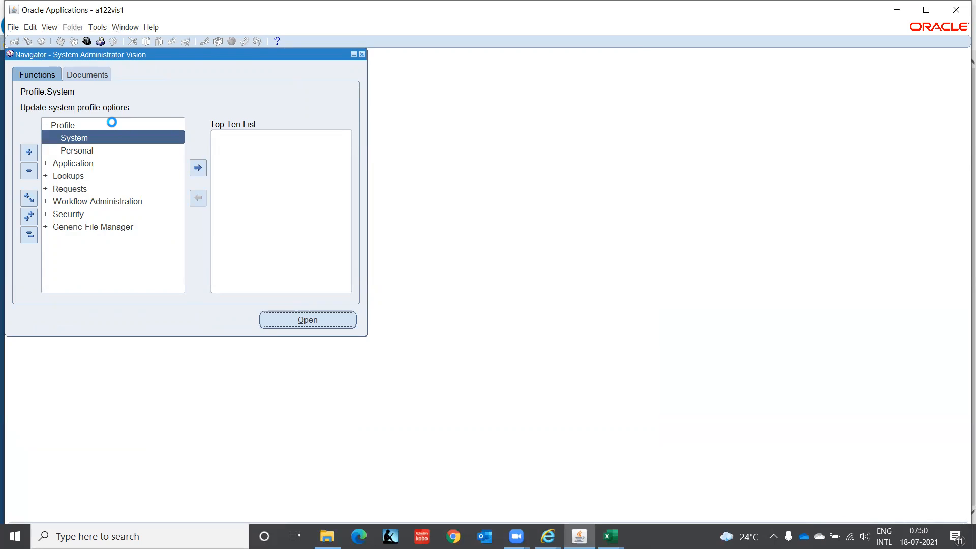
# Limit the profile search to the HRMS Super User, IT INDIA responsibility and exclude profiles with no values
pyautogui.click(154, 113)
pyautogui.click(256, 117)
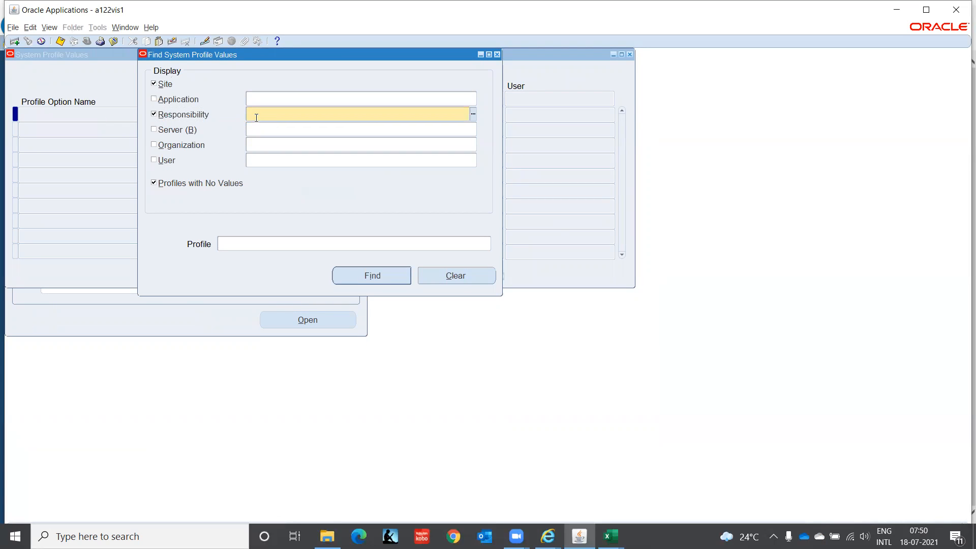
pyautogui.write('%IT%INDIA')
pyautogui.press('Tab')
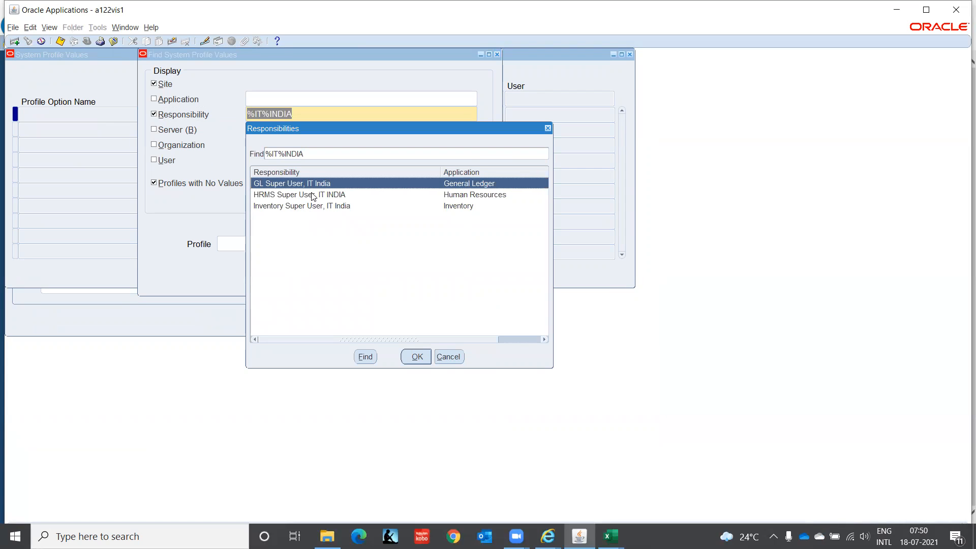
pyautogui.click(314, 195)
pyautogui.click(413, 357)
pyautogui.click(154, 183)
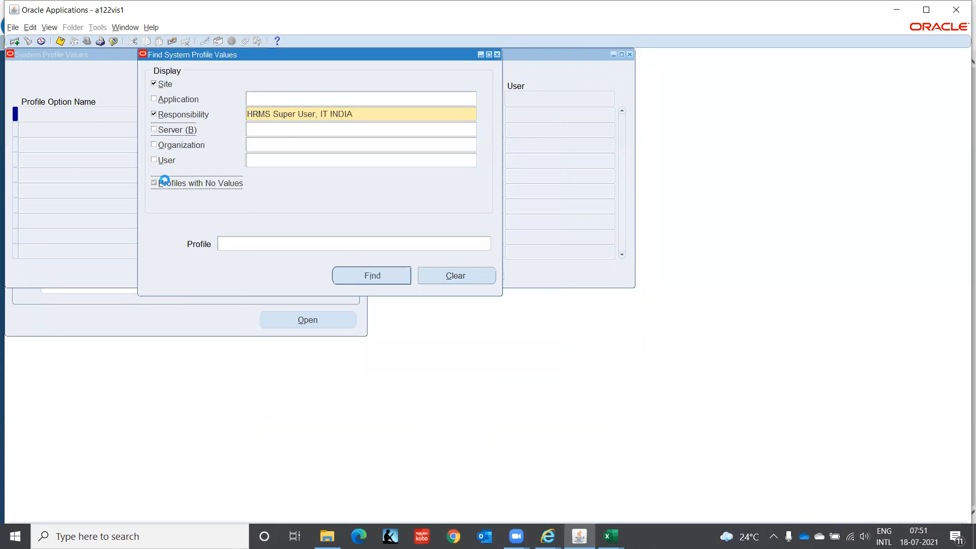
pyautogui.click(248, 244)
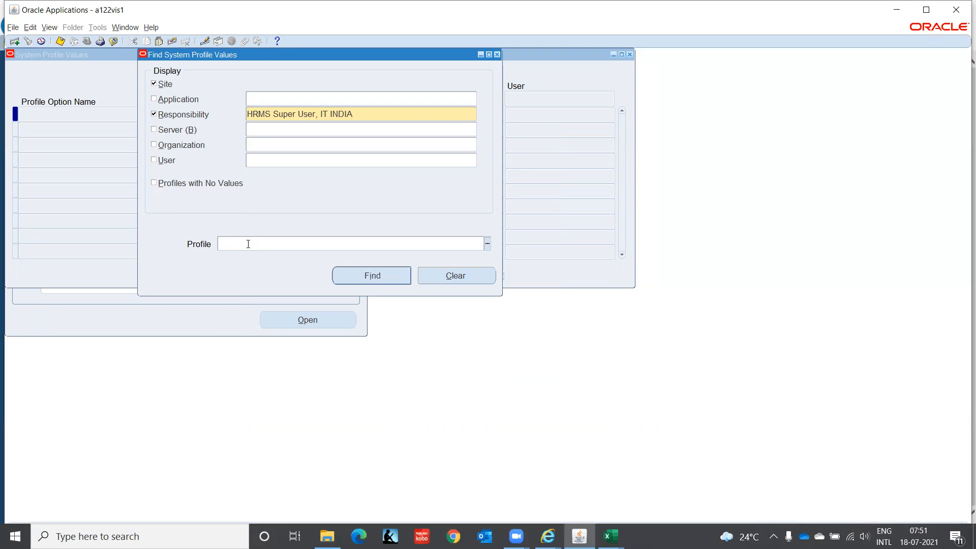
pyautogui.click(154, 115)
pyautogui.click(154, 114)
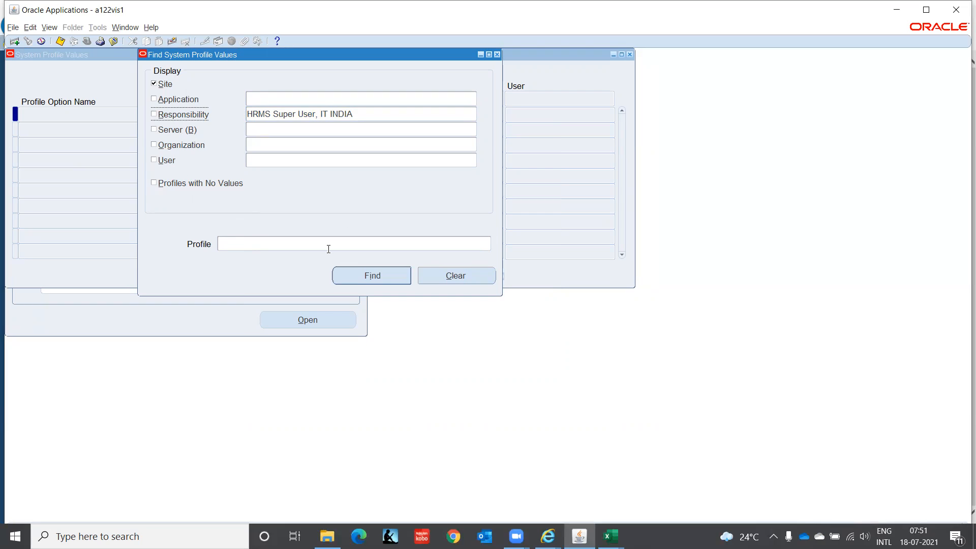
pyautogui.press('F4')
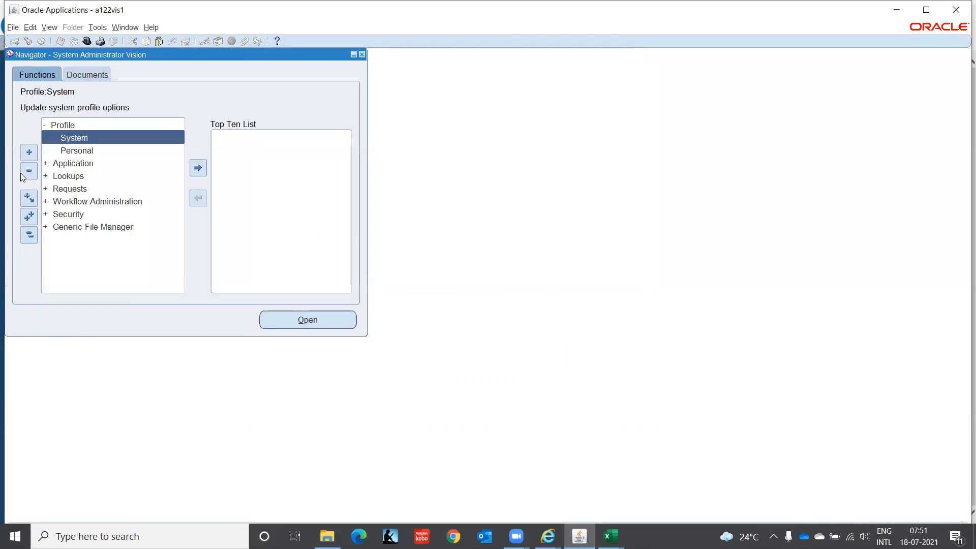
# Collapse the function list and switch to the HRMS Super User, IT INDIA responsibility
pyautogui.click(26, 238)
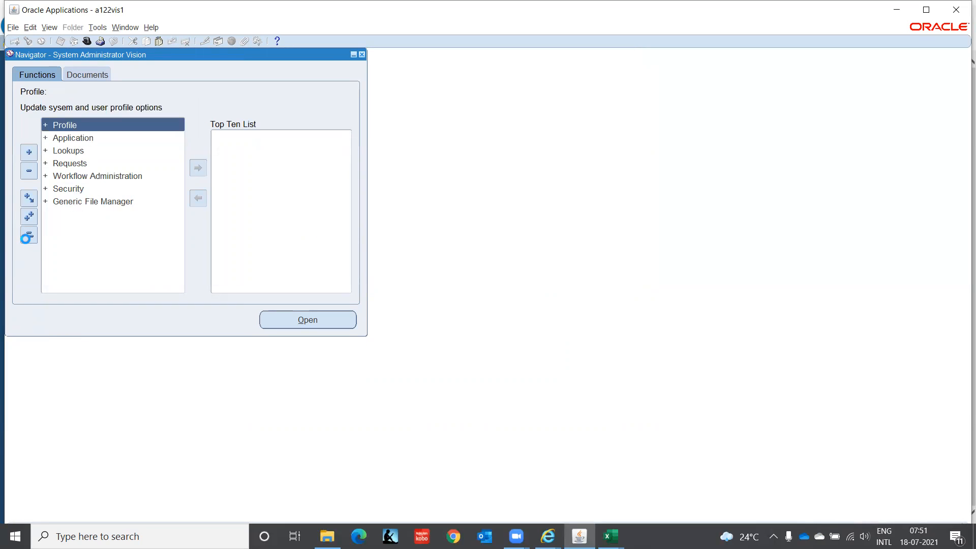
pyautogui.click(87, 43)
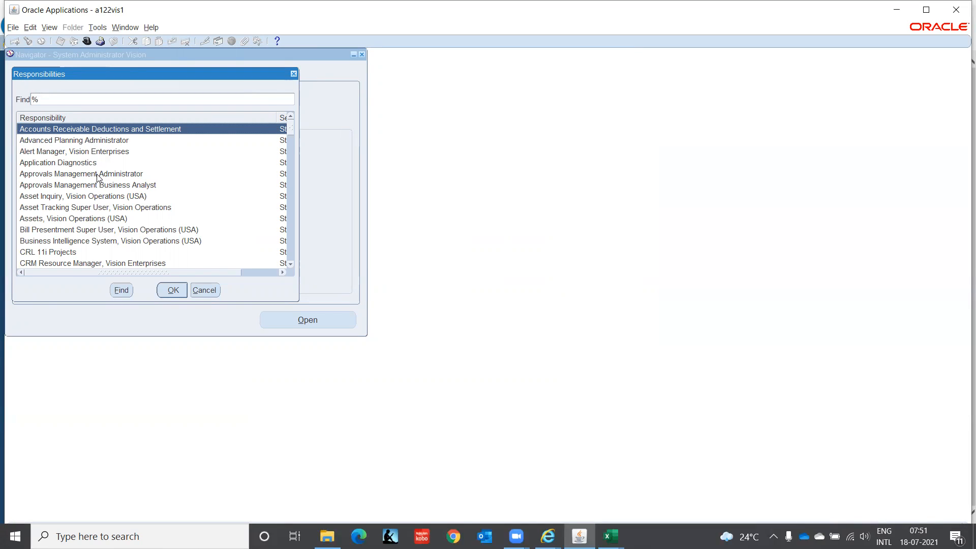
pyautogui.write('h')
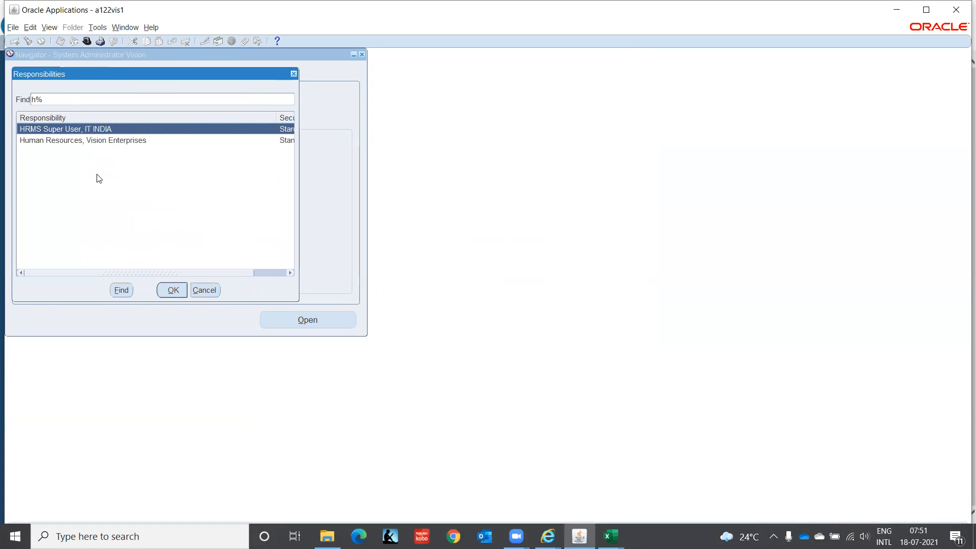
pyautogui.press('Return')
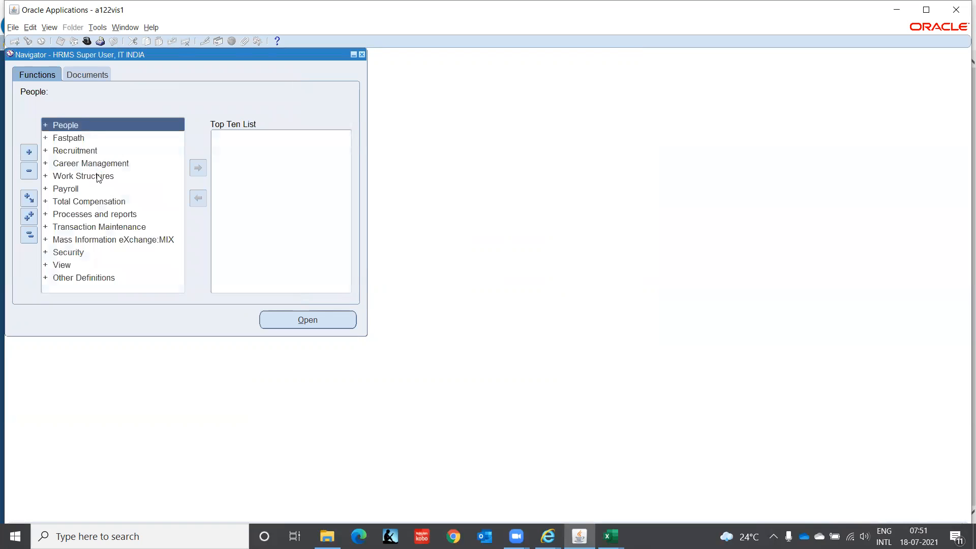
# Try to open the Description form for organizations under Work Structures
pyautogui.press('Down')
pyautogui.press('Down')
pyautogui.press('Down')
pyautogui.press('Down')
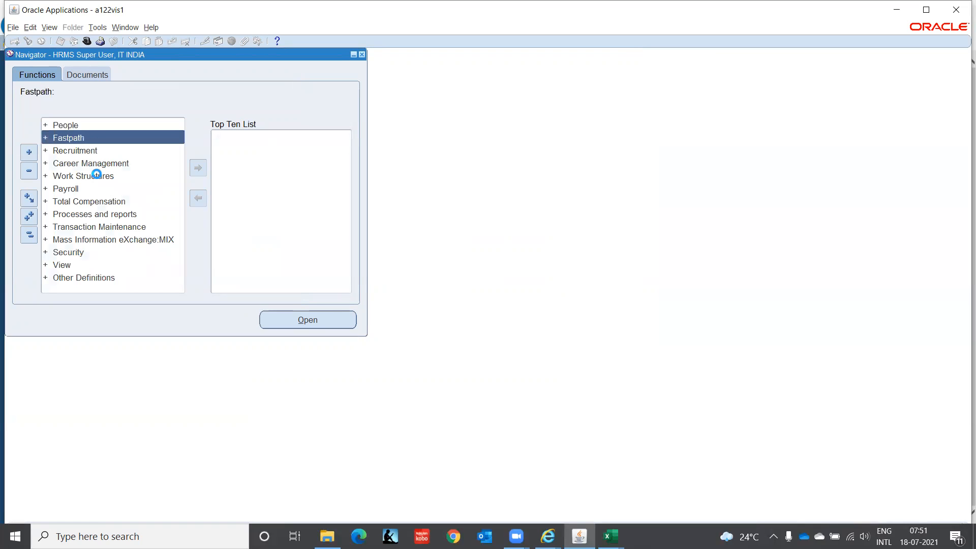
pyautogui.press('Down')
pyautogui.press('Down')
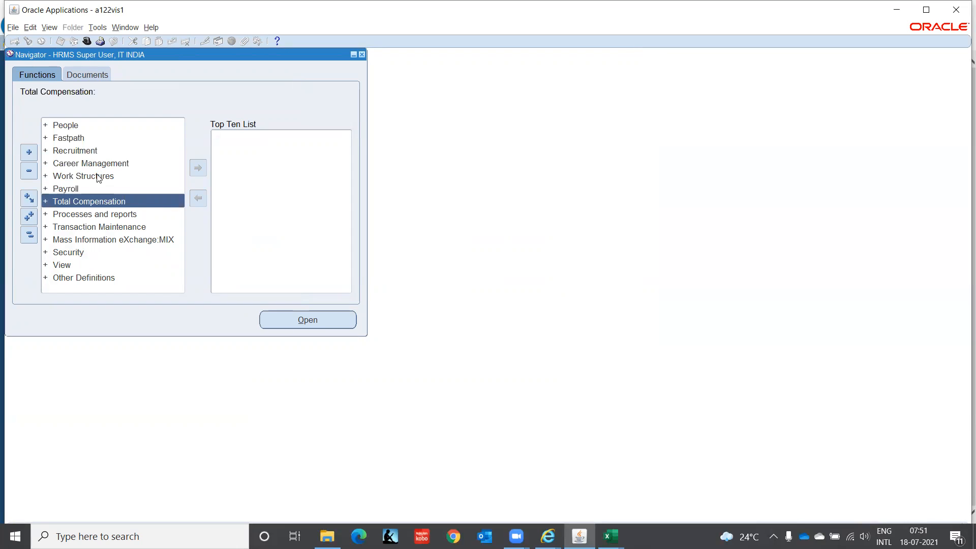
pyautogui.press('Up')
pyautogui.press('Up')
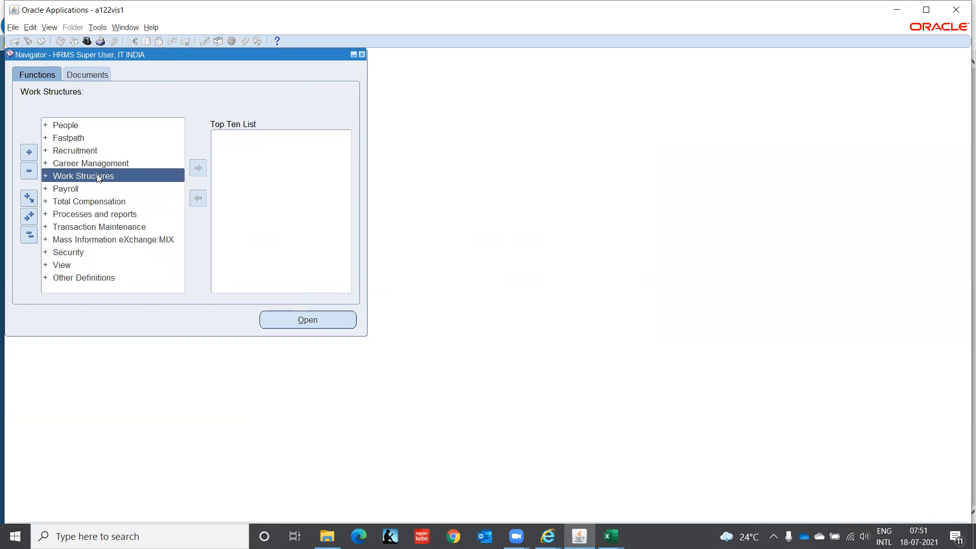
pyautogui.press('Right')
pyautogui.press('Down')
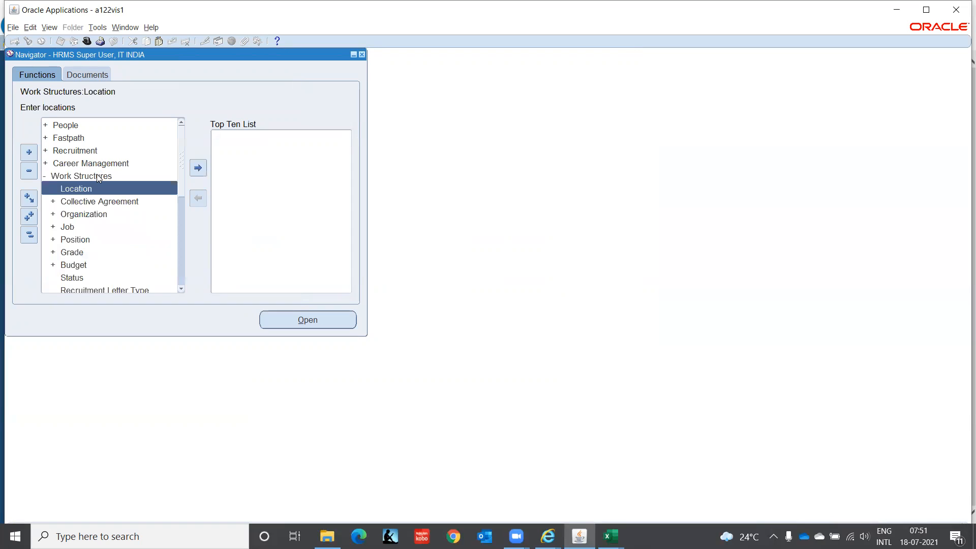
pyautogui.press('Down')
pyautogui.press('Down')
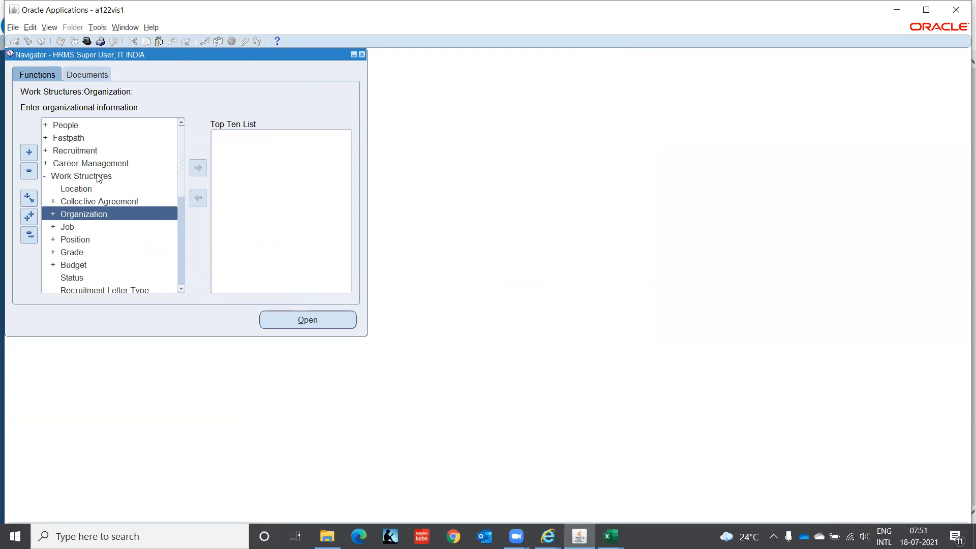
pyautogui.press('Right')
pyautogui.press('Down')
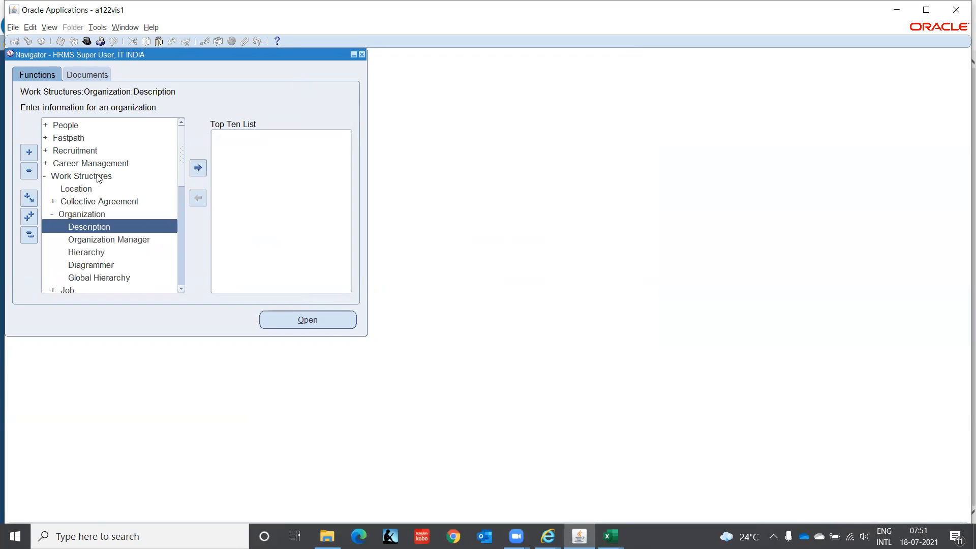
pyautogui.press('Return')
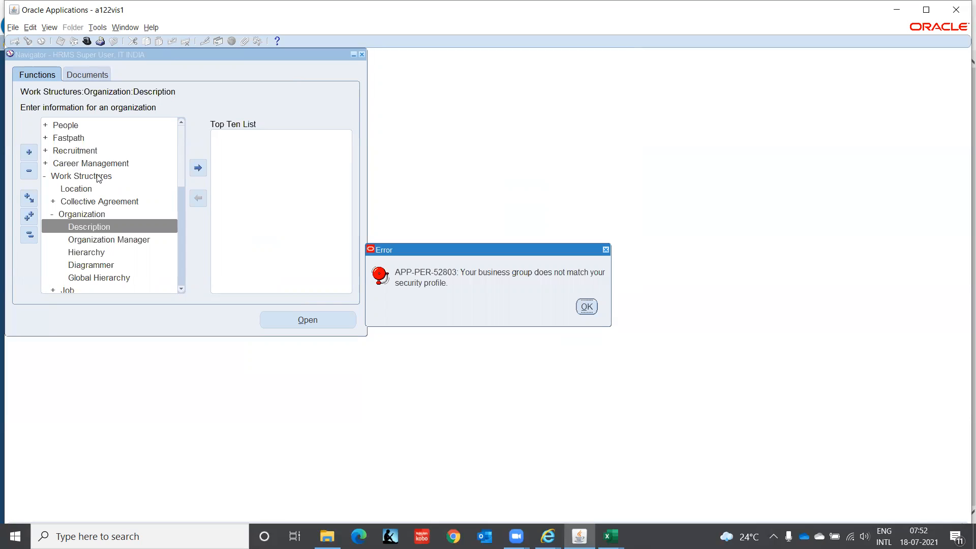
pyautogui.press('Return')
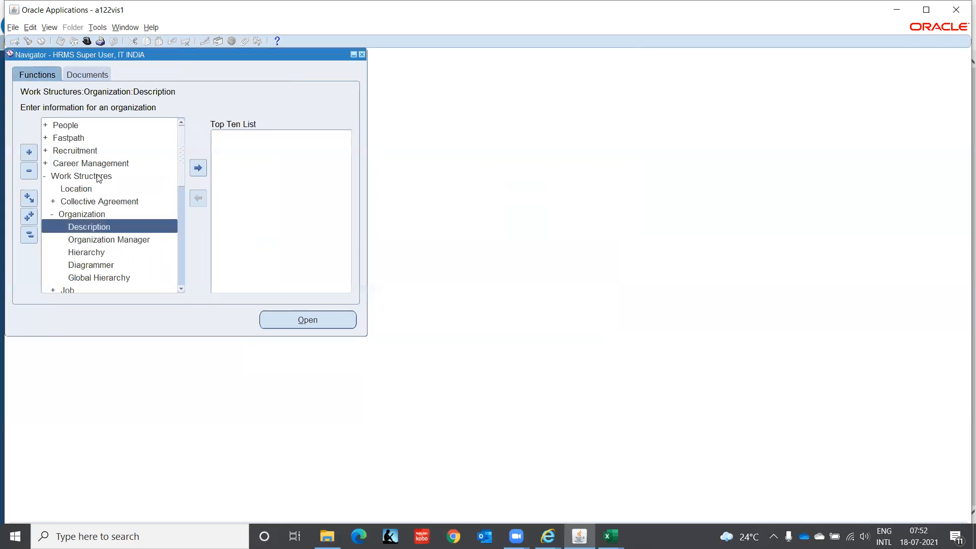
# Switch back to the System Administrator Vision responsibility and open the system profile values search
pyautogui.click(29, 235)
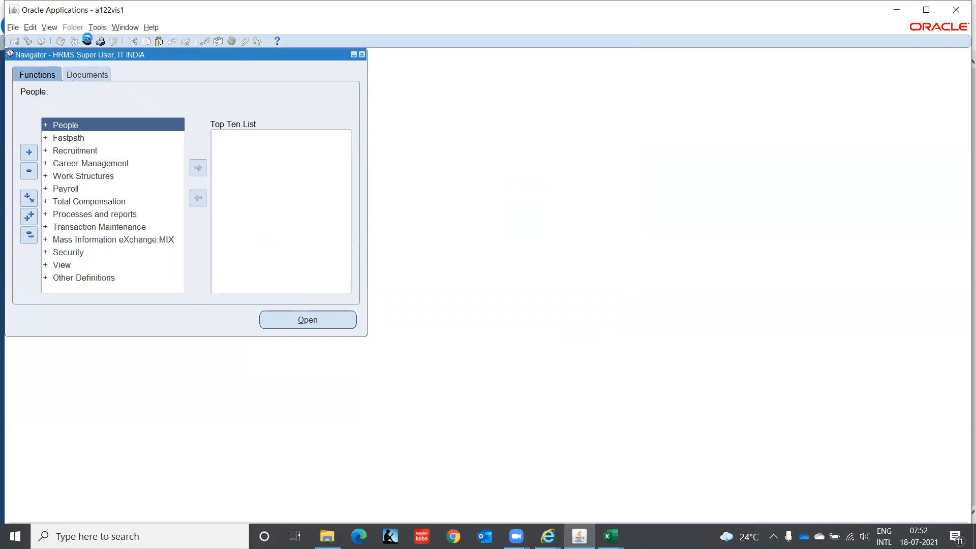
pyautogui.click(88, 41)
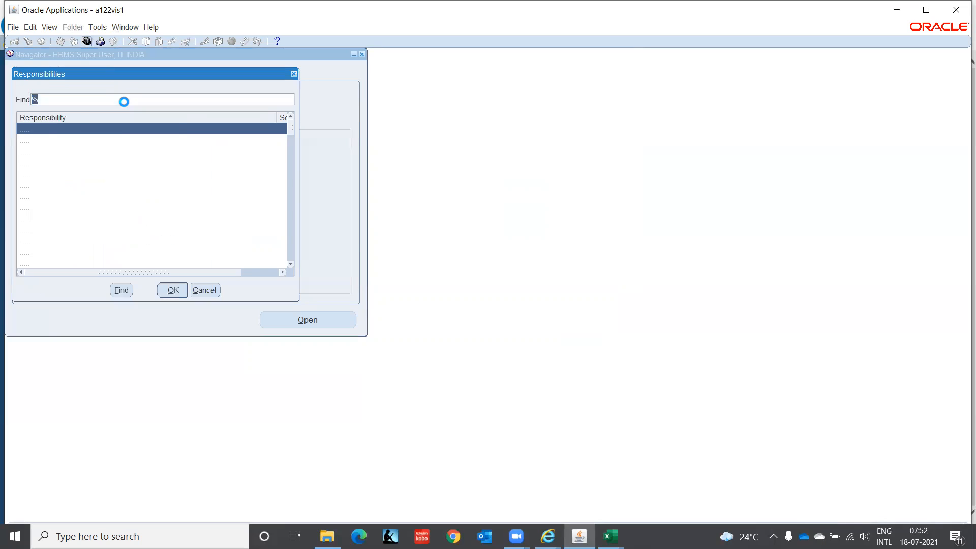
pyautogui.press('Escape')
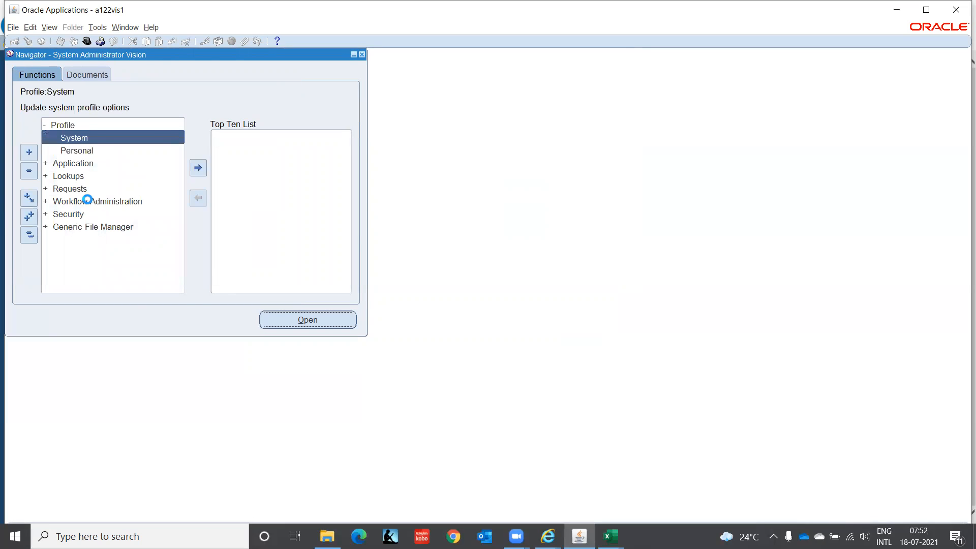
# Exclude profiles with no values and restrict the search to the HRMS Super User, IT INDIA responsibility
pyautogui.click(169, 189)
pyautogui.click(271, 113)
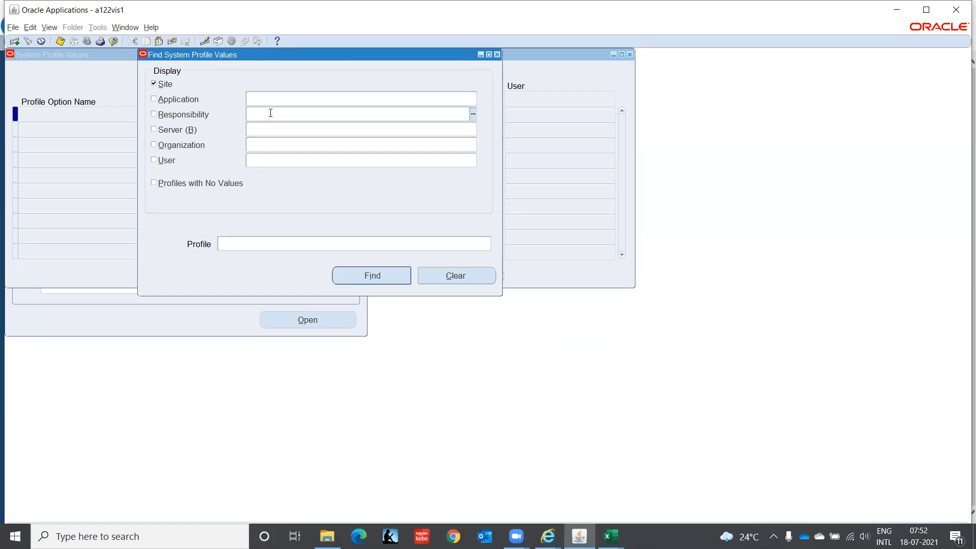
pyautogui.click(157, 113)
pyautogui.click(281, 114)
pyautogui.write('HRMS')
pyautogui.press('Tab')
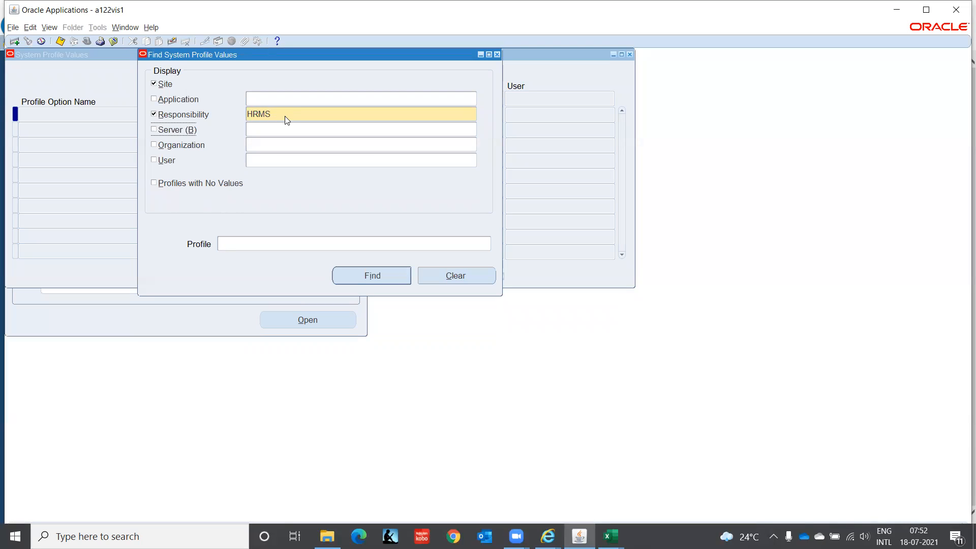
pyautogui.doubleClick(278, 109)
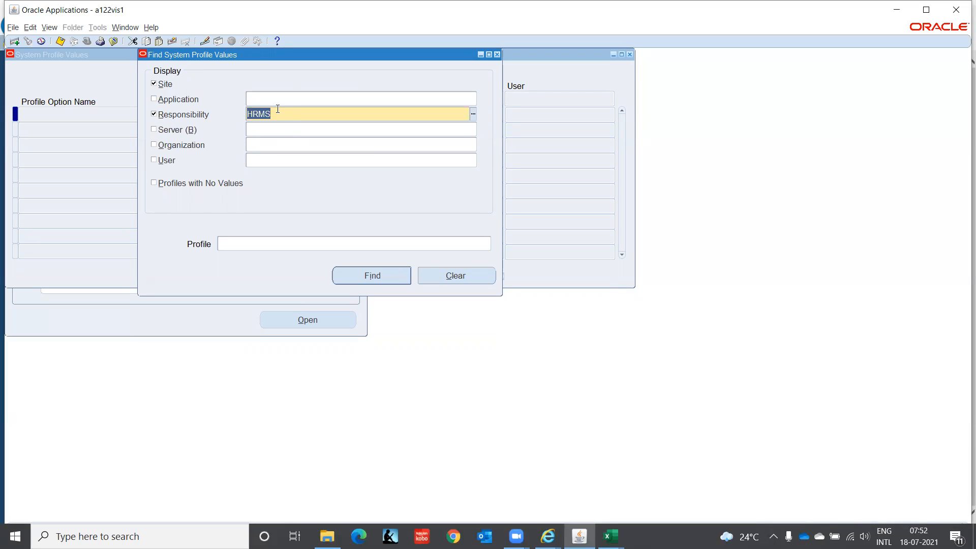
pyautogui.click(277, 109)
pyautogui.write('%iT%INDIA%')
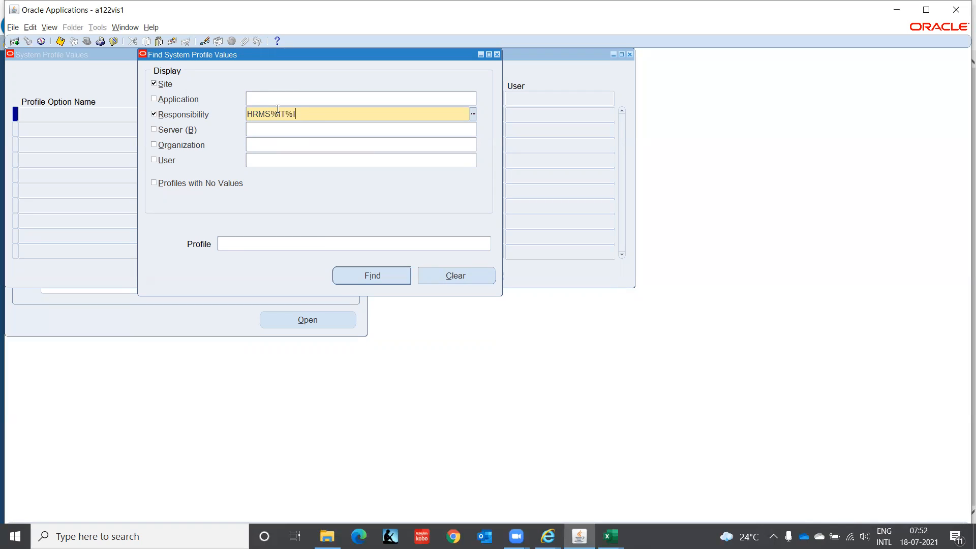
pyautogui.press('Tab')
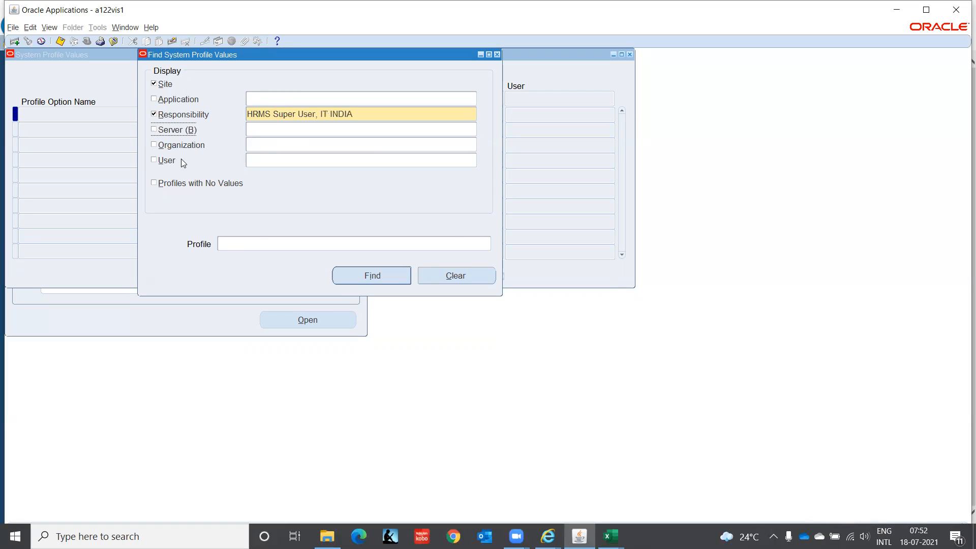
# Find the HR security profile option using the profile pattern HR%Secu%
pyautogui.click(274, 244)
pyautogui.write('HR%Se')
pyautogui.write('cu%')
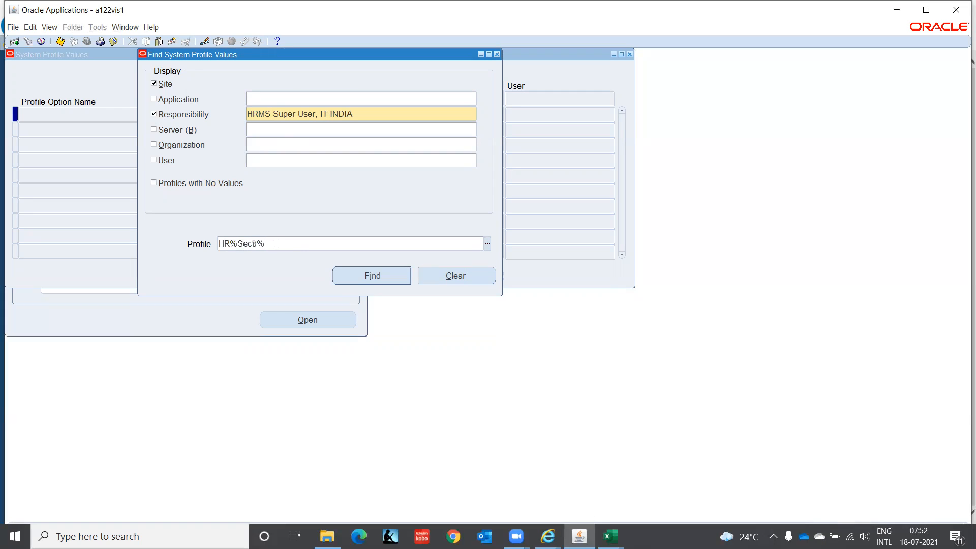
pyautogui.click(374, 276)
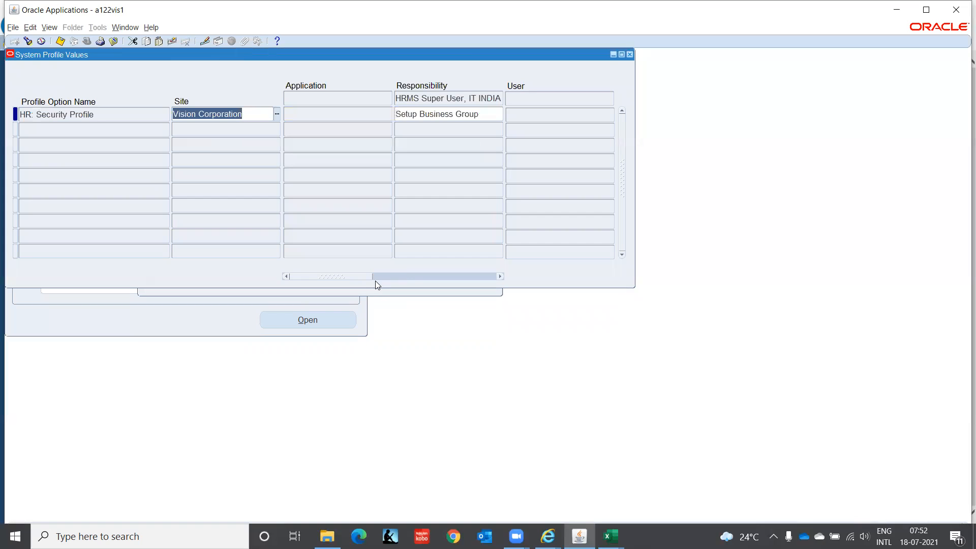
# Set HR: Security Profile to IT Corporation(India) for the HRMS Super User, IT INDIA responsibility
pyautogui.click(482, 118)
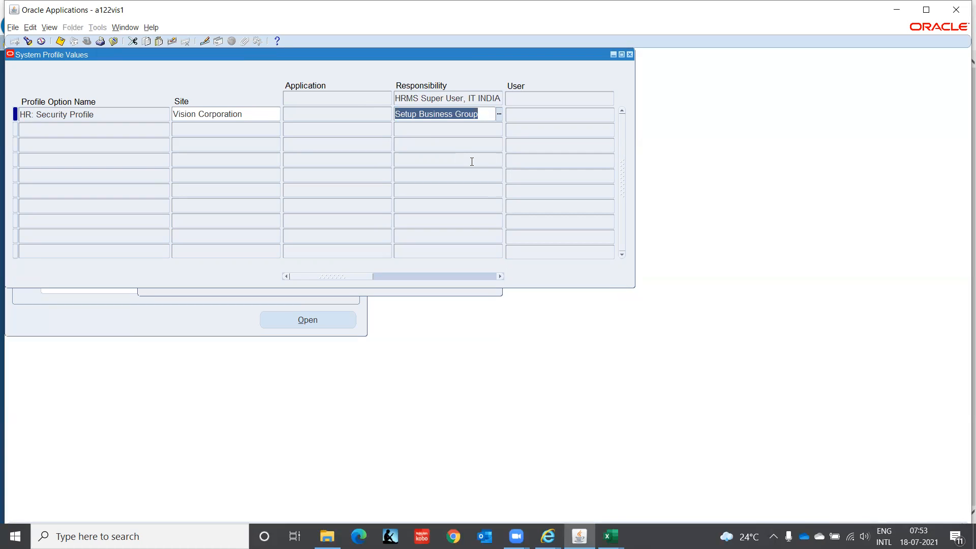
pyautogui.write('IT ')
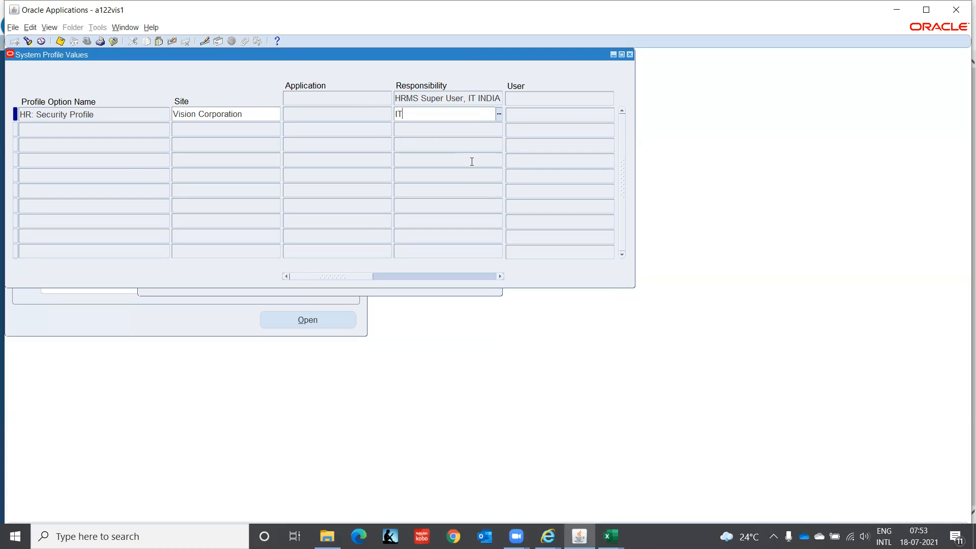
pyautogui.write('Co')
pyautogui.press('Tab')
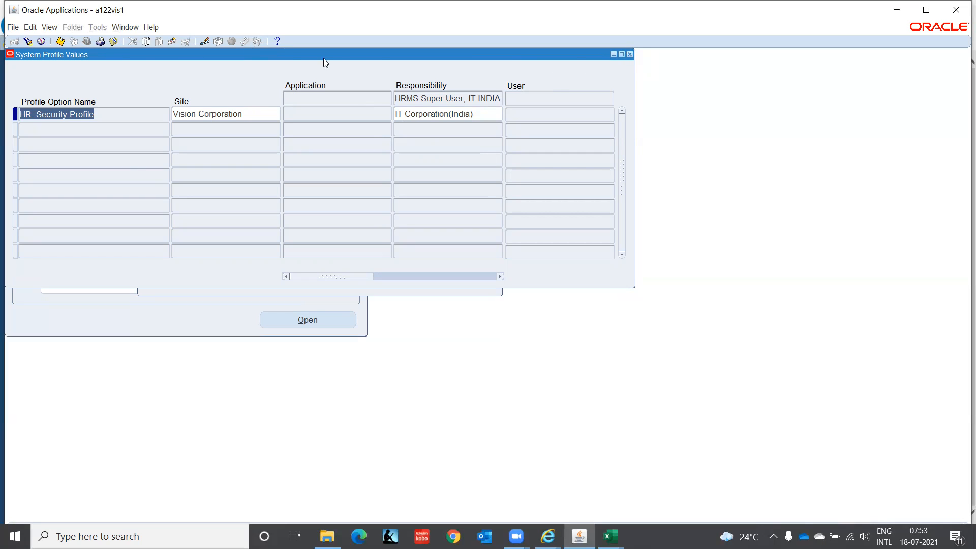
# Search the HR%Secu% profile again for the Inventory Super User, IT India responsibility
pyautogui.click(28, 40)
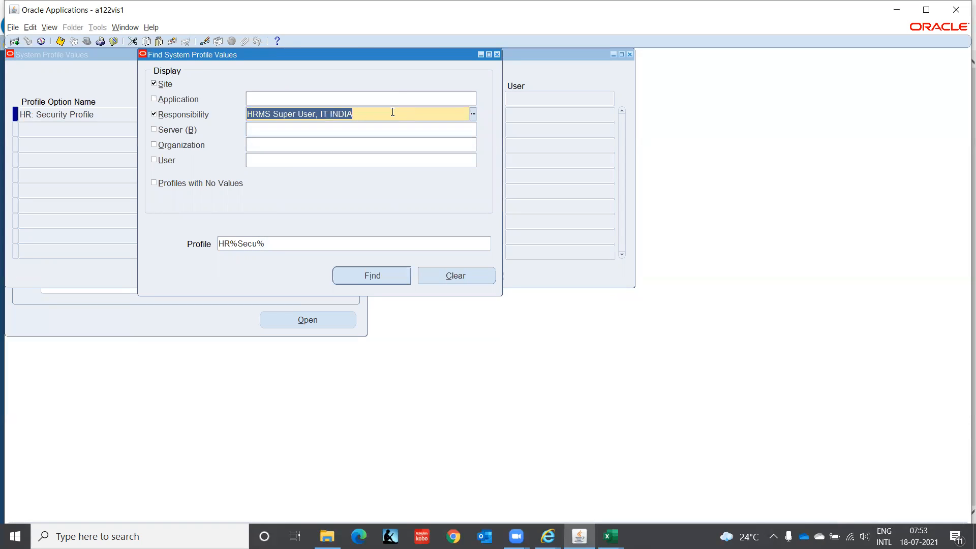
pyautogui.write('INve%IT%INDIA')
pyautogui.press('Tab')
pyautogui.click(384, 274)
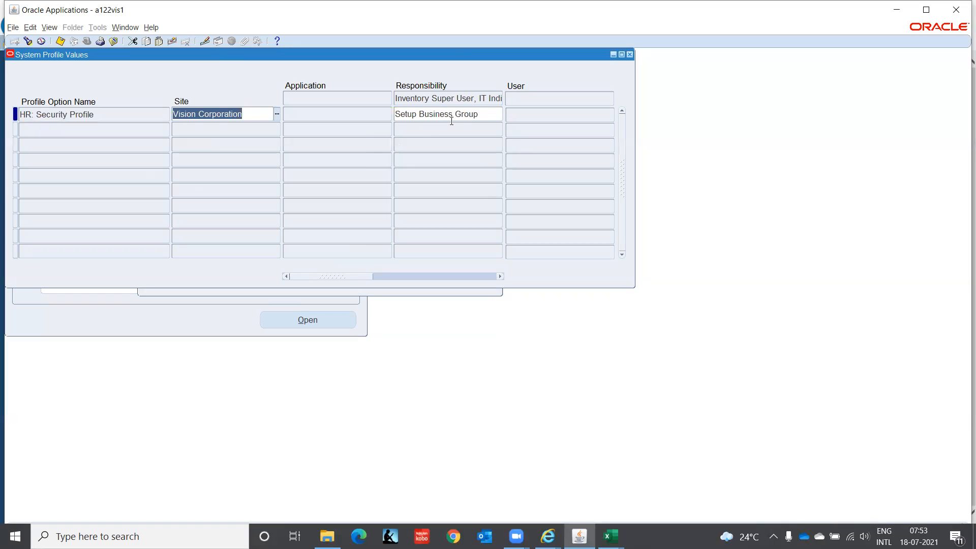
# Set HR: Security Profile to IT Corporation(India) for the Inventory Super User, IT India responsibility
pyautogui.click(482, 114)
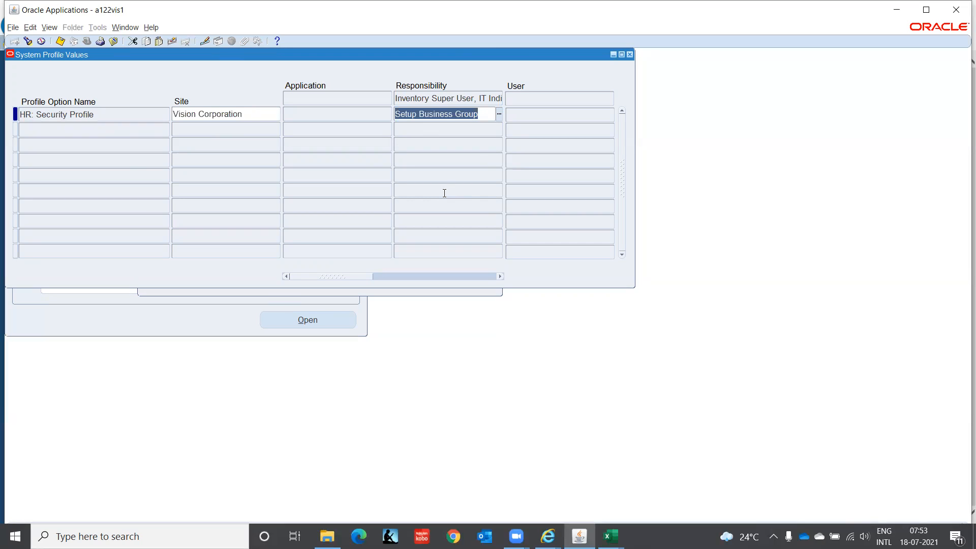
pyautogui.write('IT Co')
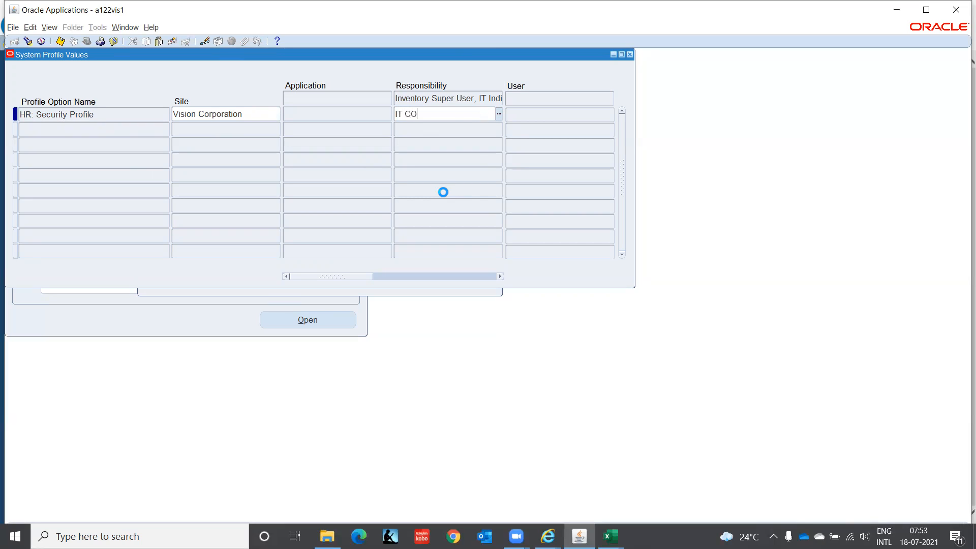
pyautogui.press('Tab')
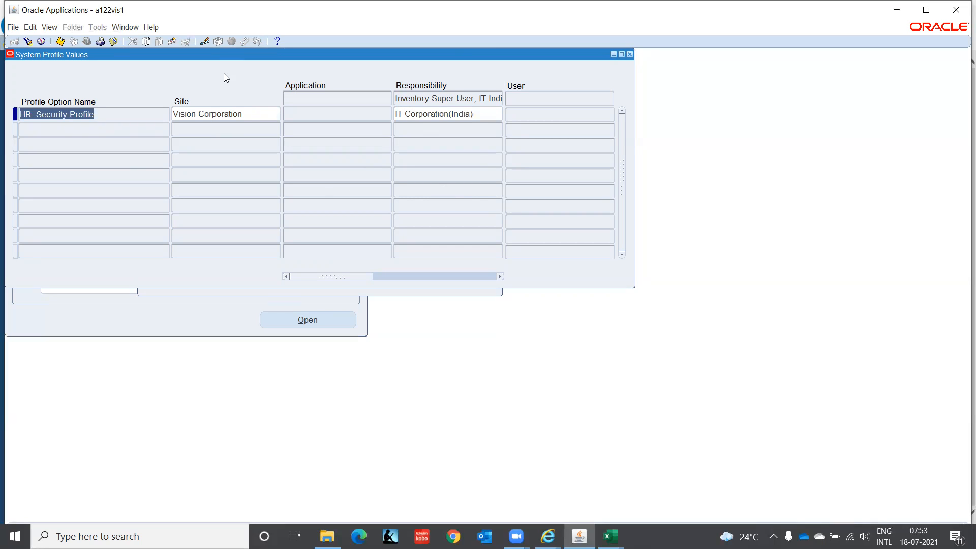
# Search the HR%Secu% profile again for the GL Super User, IT India responsibility
pyautogui.click(27, 43)
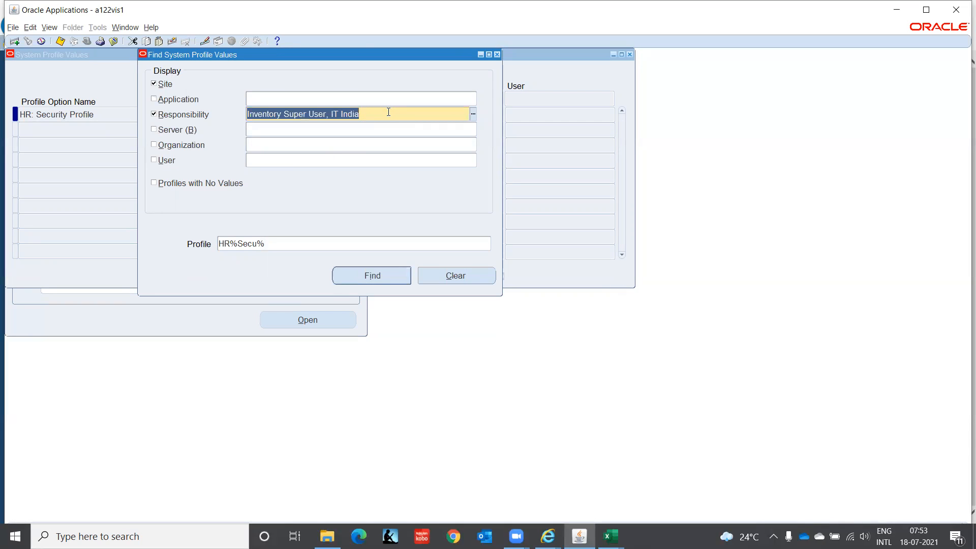
pyautogui.write('GL%')
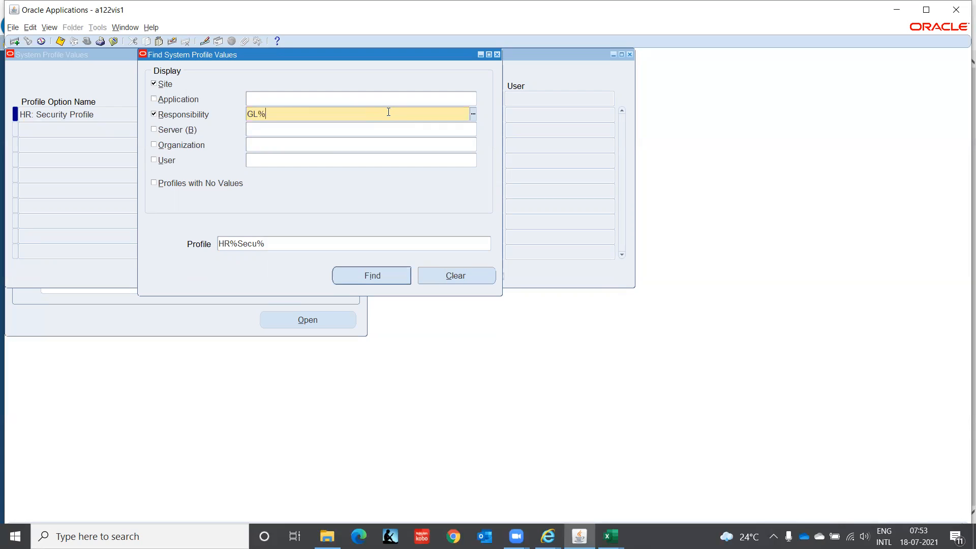
pyautogui.write('IT%India')
pyautogui.press('Tab')
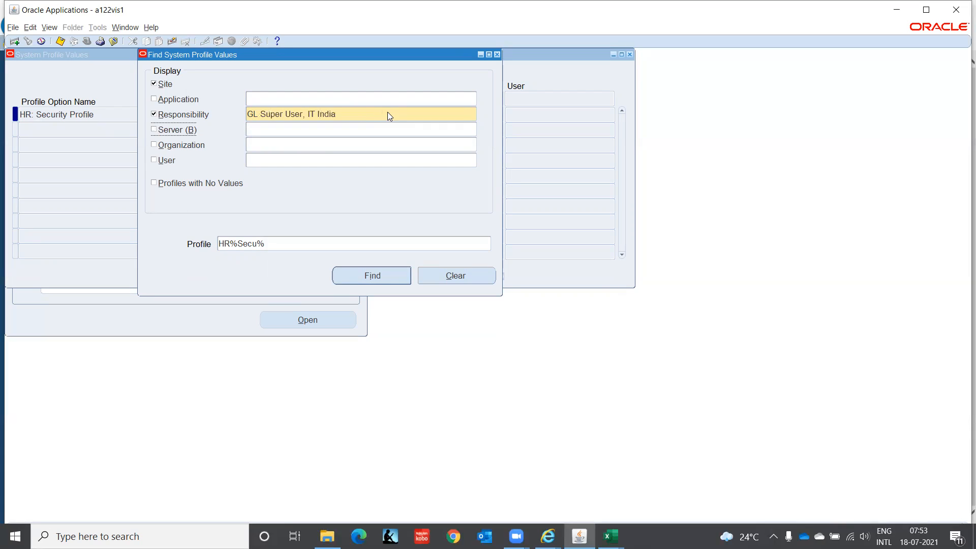
pyautogui.click(362, 279)
# Set HR: Security Profile to IT Corporation(India) for the GL Super User, IT India responsibility and close the profile values form
pyautogui.click(484, 113)
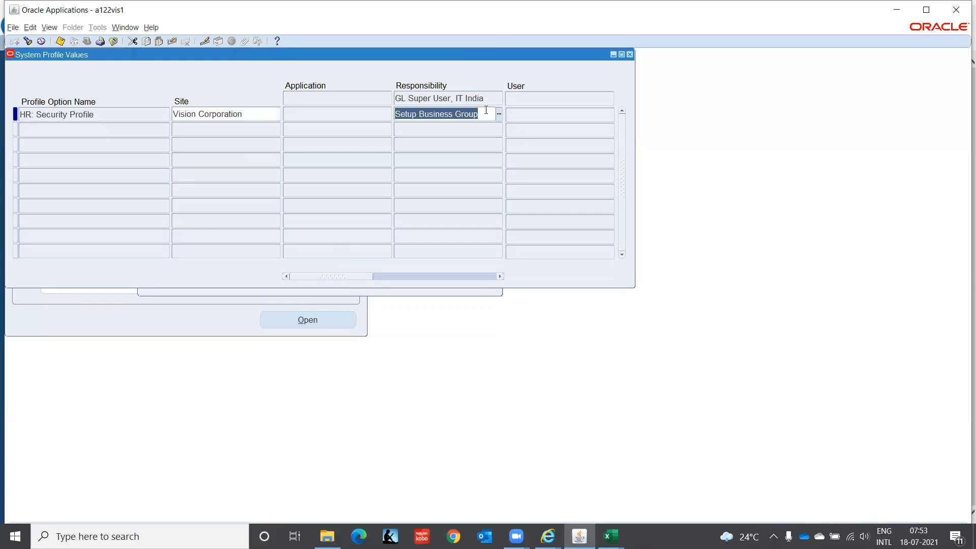
pyautogui.press('BackSpace')
pyautogui.write('IT Co')
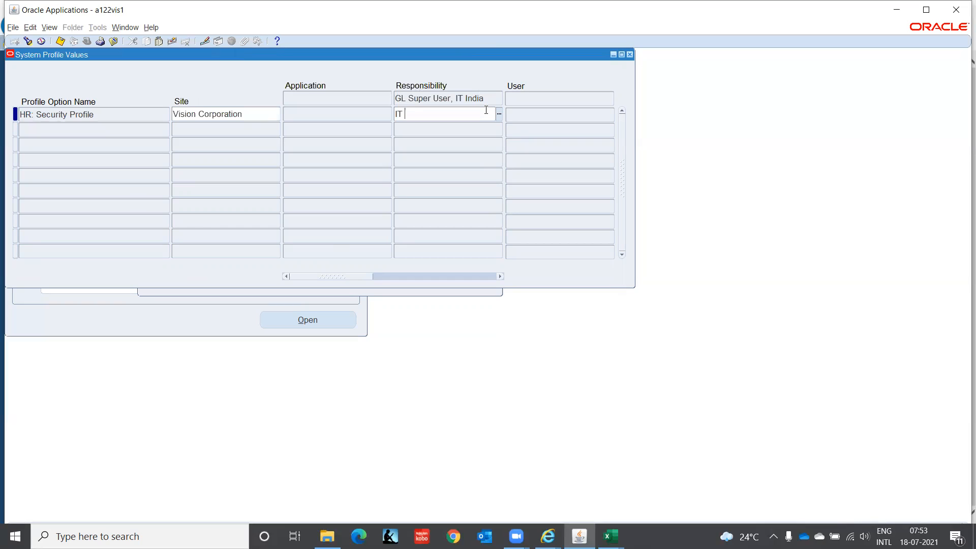
pyautogui.press('Tab')
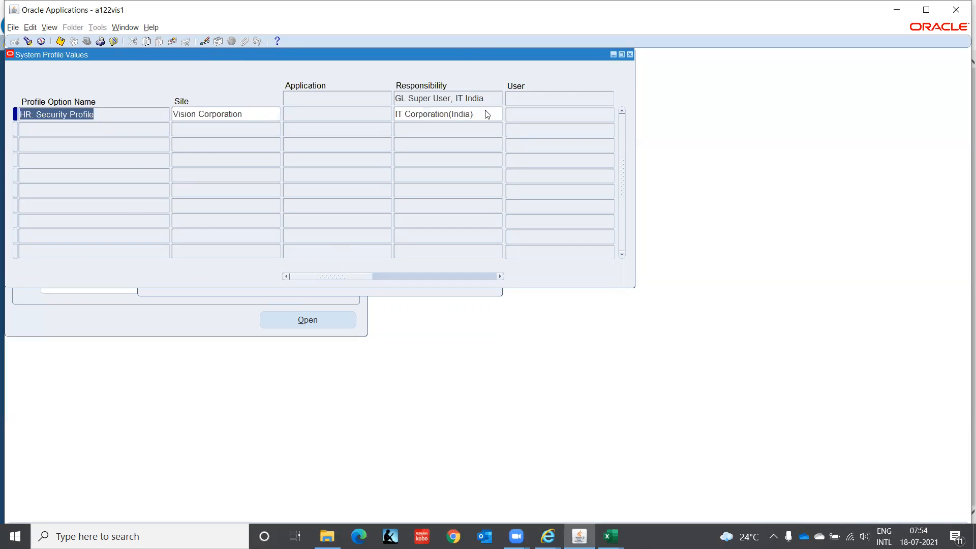
pyautogui.click(631, 54)
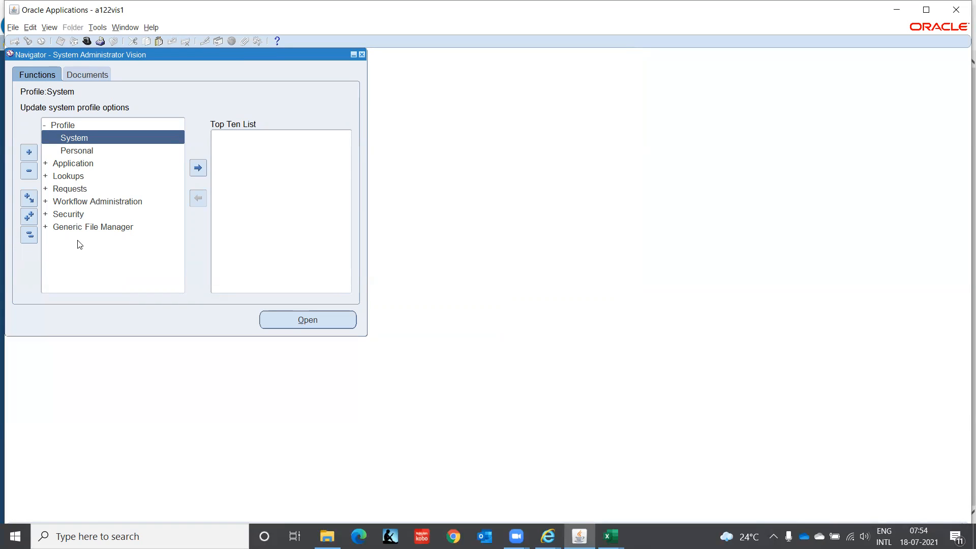
# Switch the responsibility to Inventory Super User, IT India
pyautogui.click(87, 41)
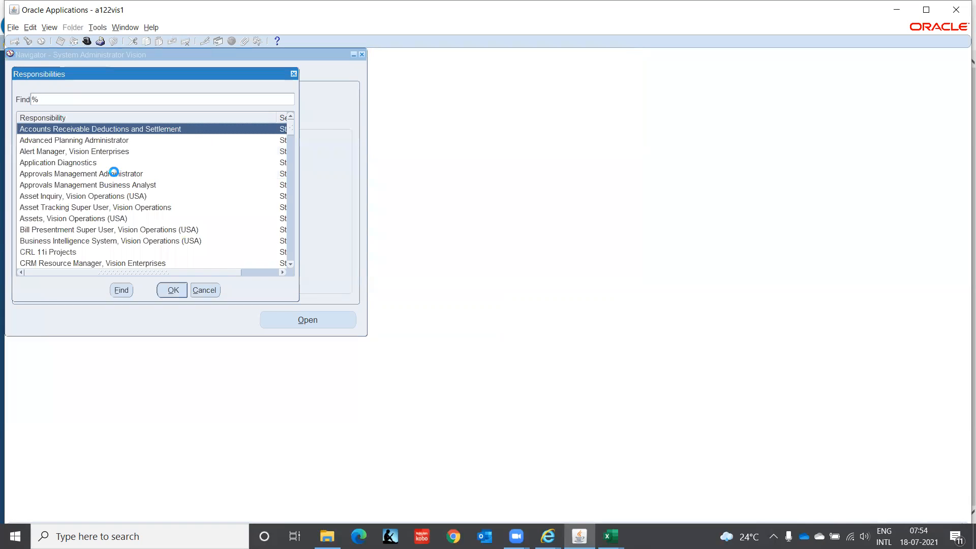
pyautogui.write('h')
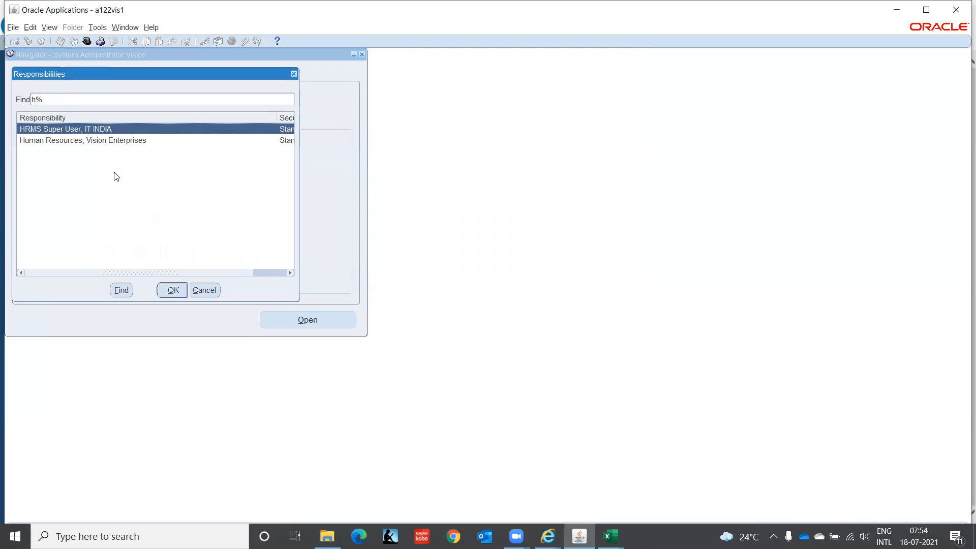
pyautogui.press('BackSpace')
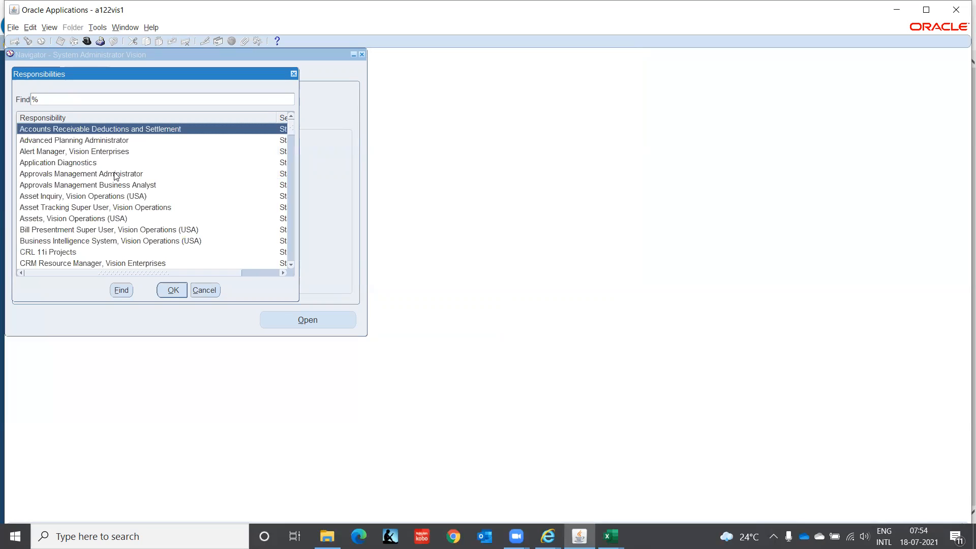
pyautogui.write('in')
pyautogui.press('Down')
pyautogui.press('Down')
pyautogui.press('Down')
pyautogui.press('Down')
pyautogui.press('Down')
pyautogui.press('Down')
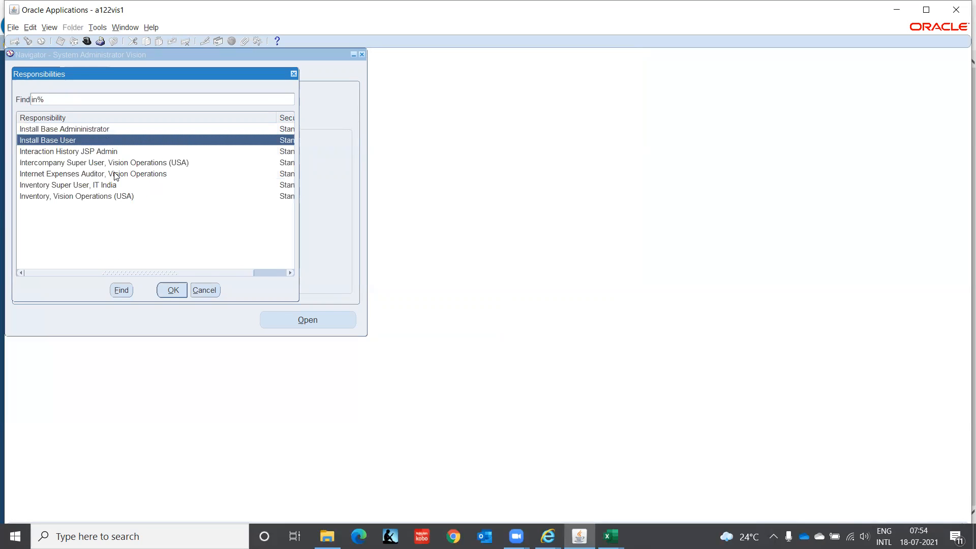
pyautogui.press('Up')
pyautogui.press('Return')
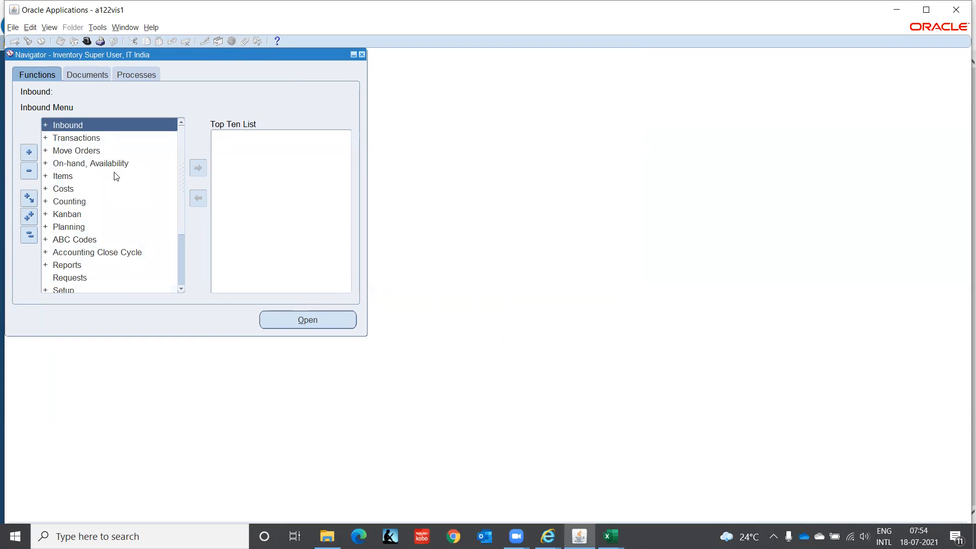
# Expand the Setup functions of the Inventory Super User, IT India responsibility
pyautogui.press('Down')
pyautogui.press('Down')
pyautogui.press('Down')
pyautogui.press('Down')
pyautogui.press('Down')
pyautogui.press('Down')
pyautogui.press('Down')
pyautogui.press('Down')
pyautogui.press('Down')
pyautogui.press('Down')
pyautogui.press('Down')
pyautogui.press('Down')
pyautogui.press('Down')
pyautogui.press('Down')
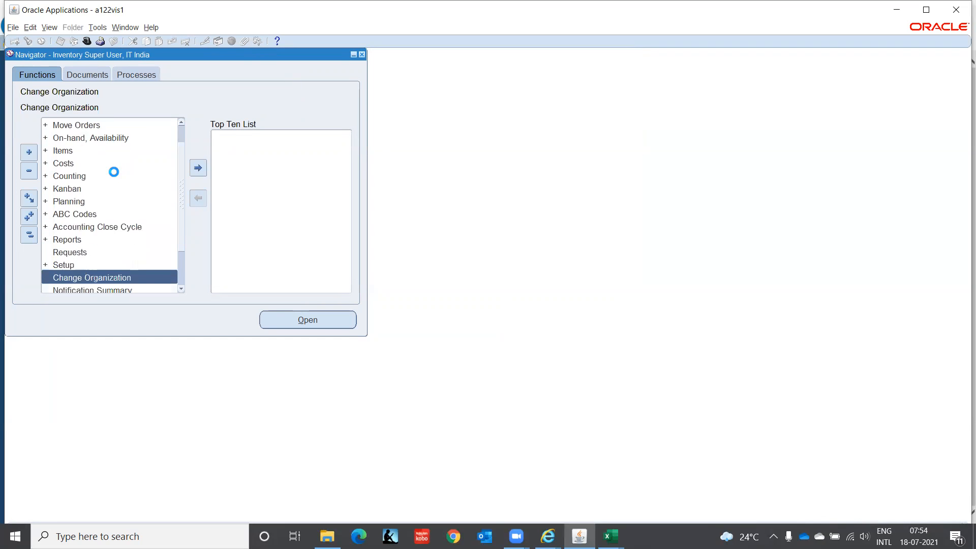
pyautogui.press('Down')
pyautogui.press('Down')
pyautogui.press('Up')
pyautogui.press('Up')
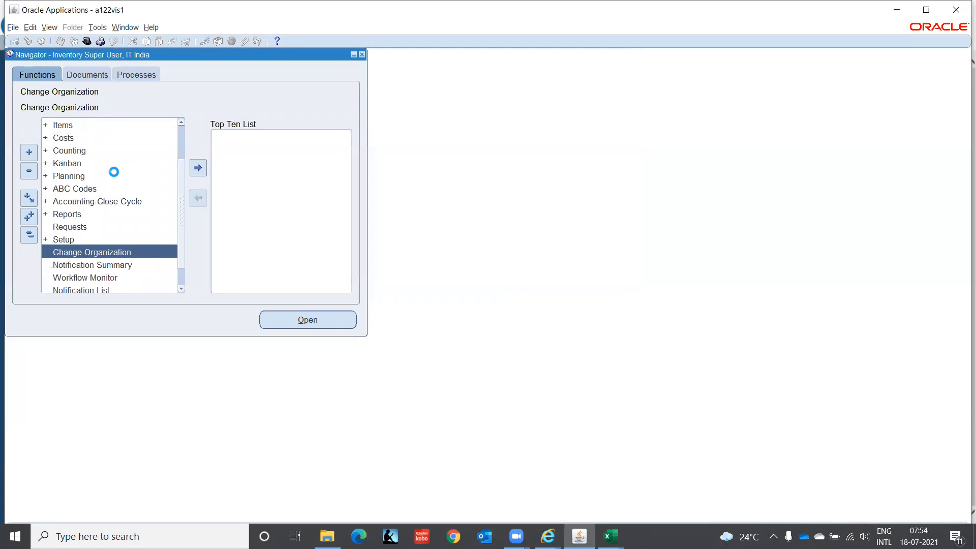
pyautogui.press('Up')
pyautogui.press('Return')
# Open the Define Organizations function within the Organizations setup group
pyautogui.press('Down')
pyautogui.press('Down')
pyautogui.press('Down')
pyautogui.press('Down')
pyautogui.press('Down')
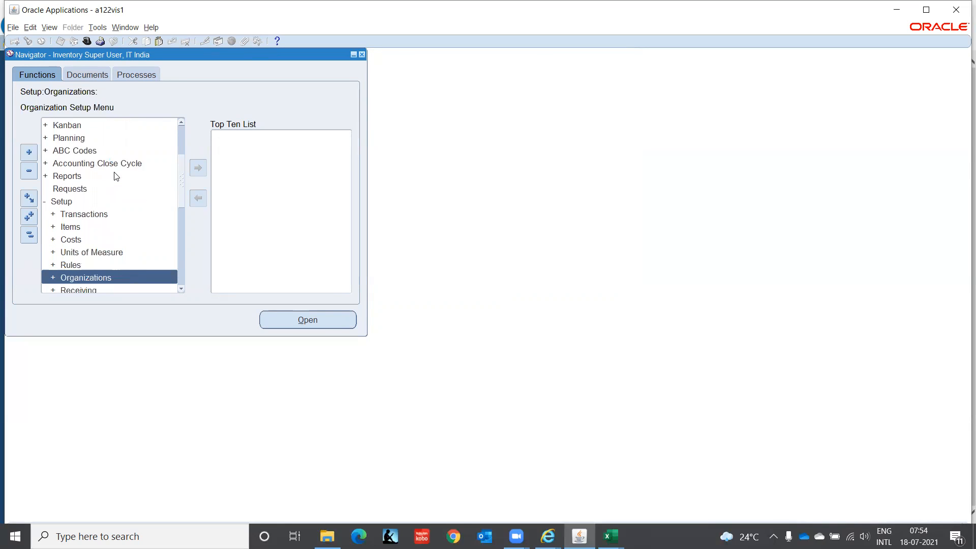
pyautogui.press('Return')
pyautogui.press('Down')
pyautogui.press('Down')
pyautogui.press('Down')
pyautogui.press('Up')
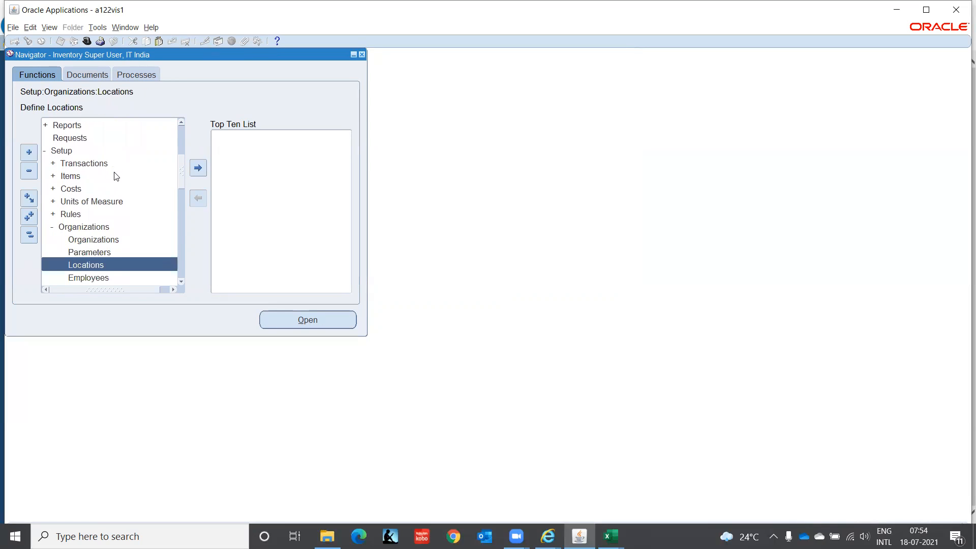
pyautogui.press('Up')
pyautogui.press('Up')
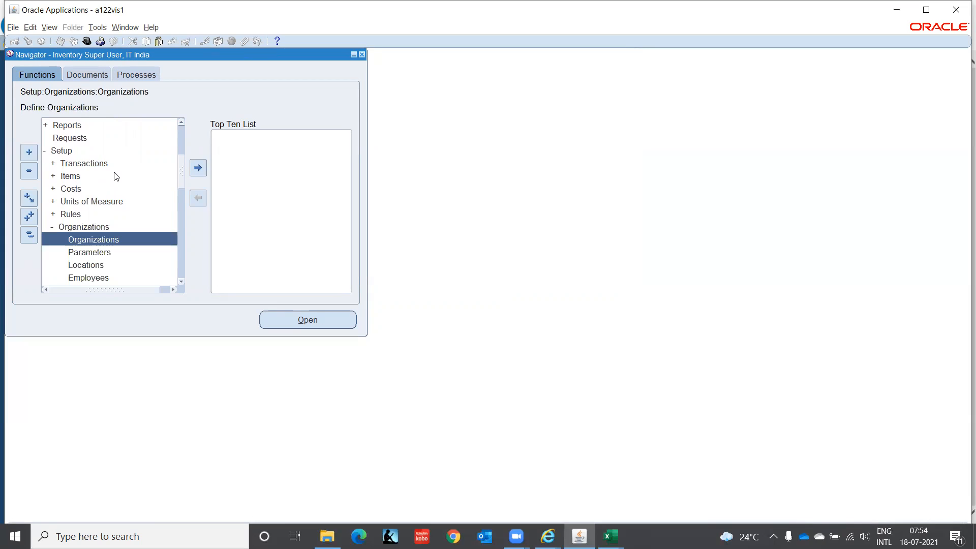
pyautogui.press('Return')
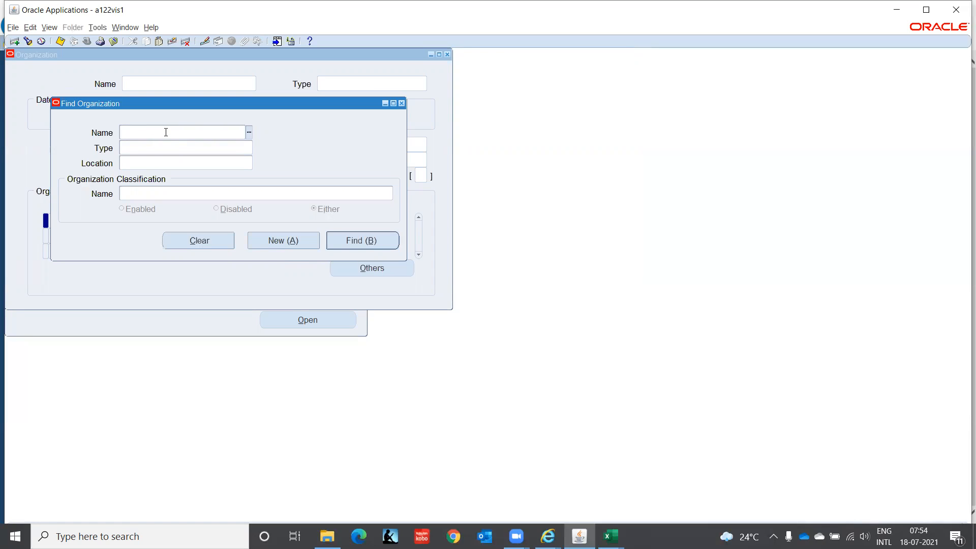
# Find organizations matching IT% and open the IT Private Limited(OU) record
pyautogui.write('IT%')
pyautogui.click(357, 240)
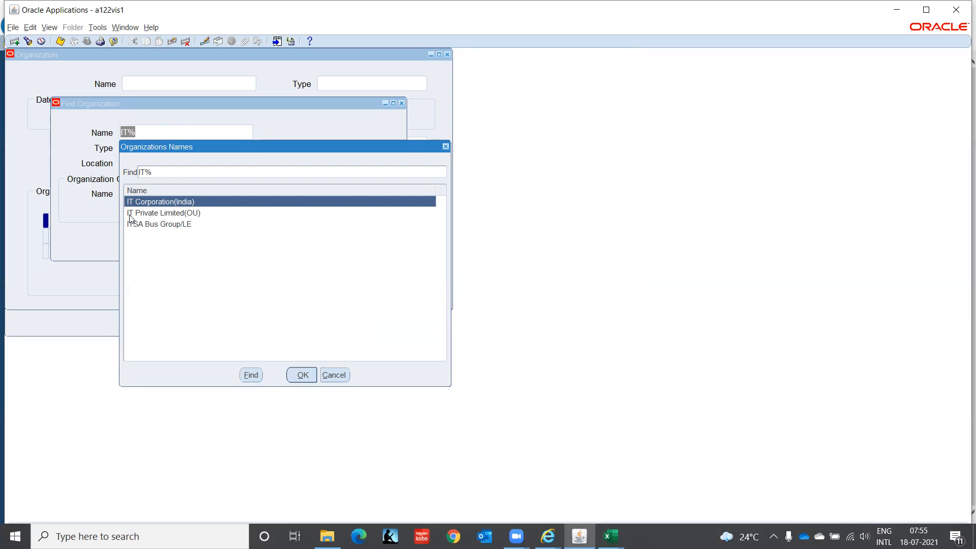
pyautogui.click(172, 214)
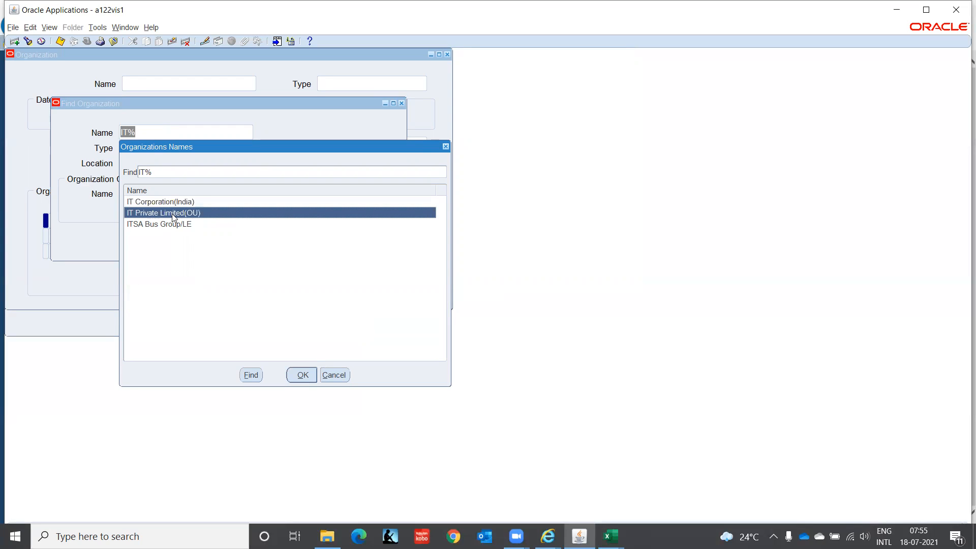
pyautogui.click(303, 374)
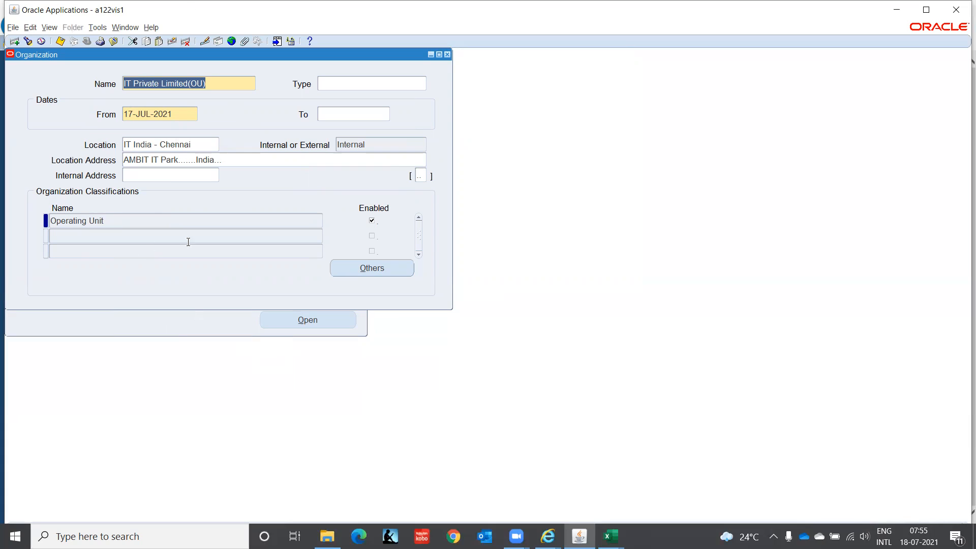
# Review the Operating Unit Information of IT Private Limited(OU), including its primary ledger, default legal context and short code
pyautogui.click(148, 217)
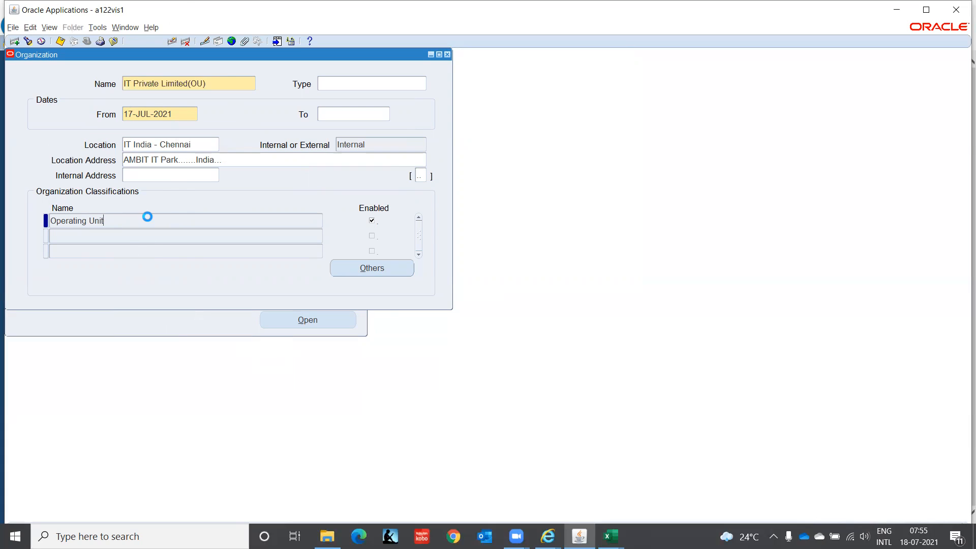
pyautogui.click(384, 272)
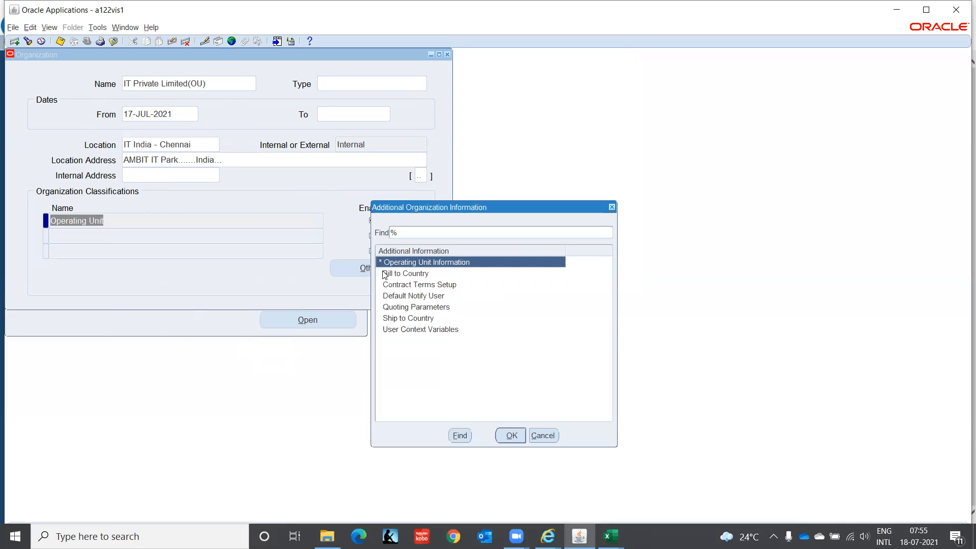
pyautogui.click(505, 435)
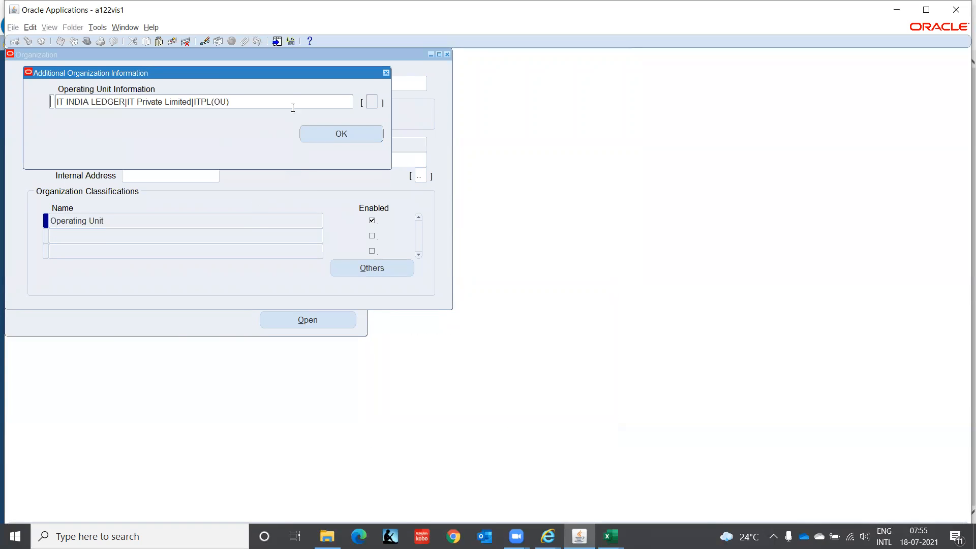
pyautogui.click(286, 100)
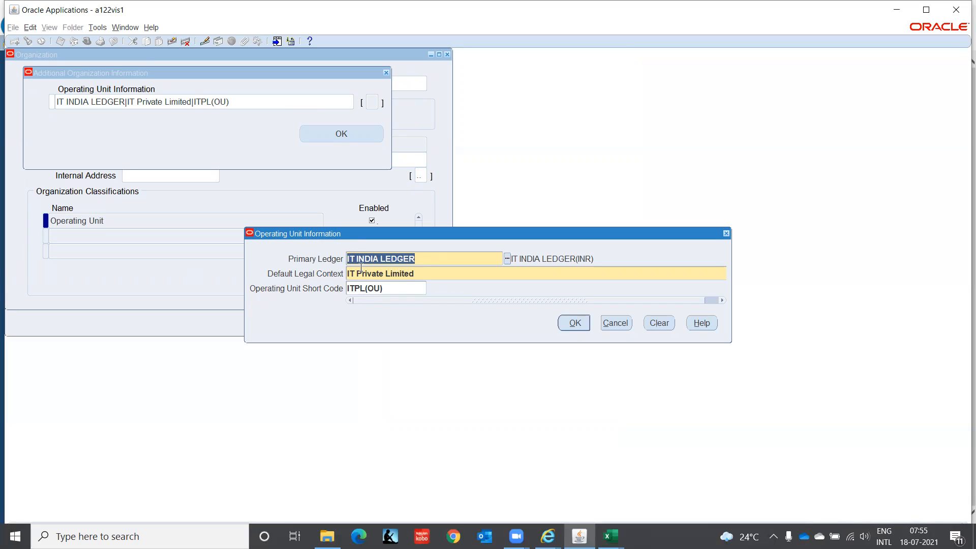
pyautogui.click(584, 324)
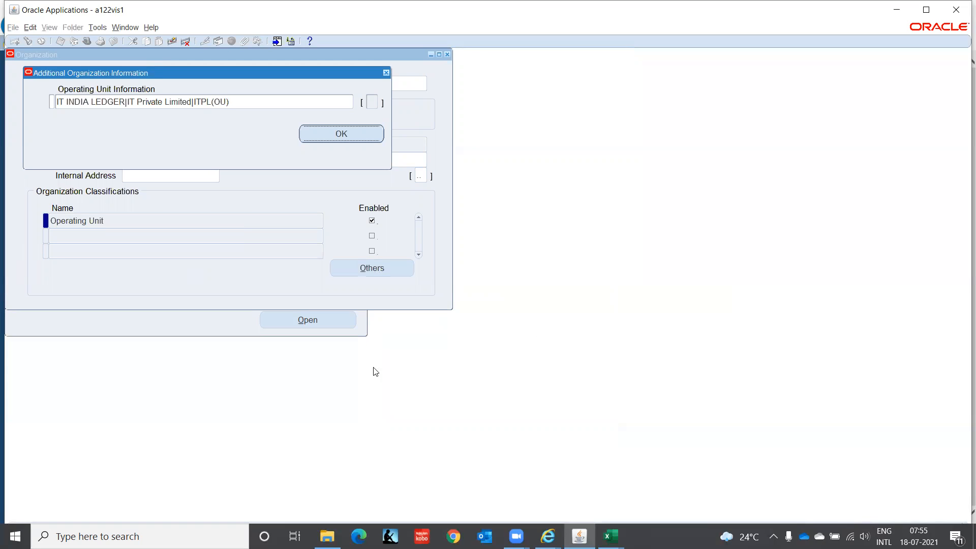
pyautogui.click(386, 73)
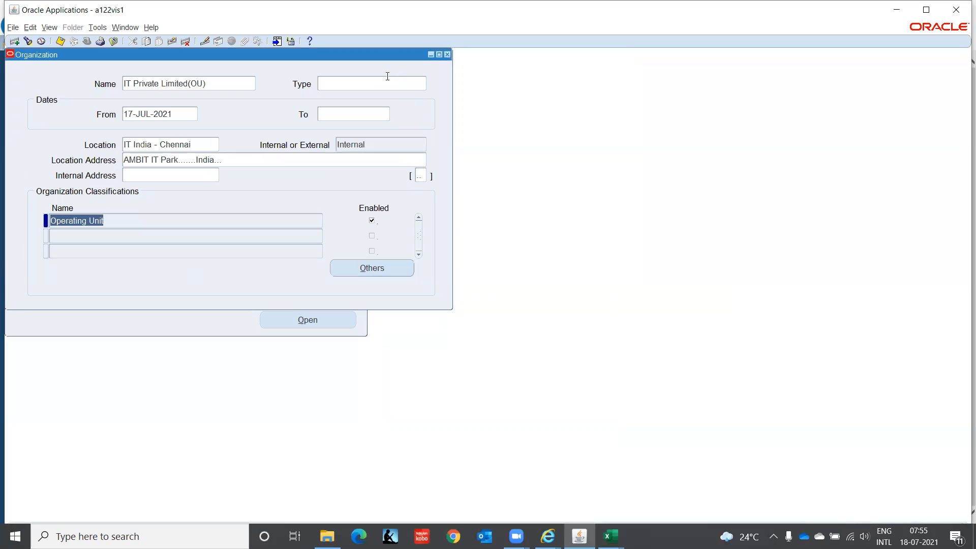
# Start a new organization record named IT Private Limited(IO), keeping the default start date
pyautogui.click(215, 80)
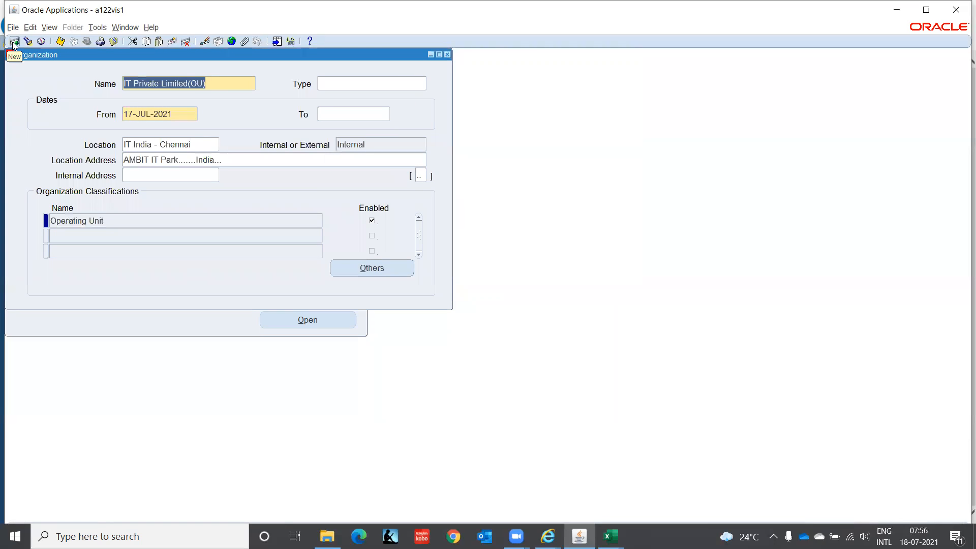
pyautogui.click(14, 42)
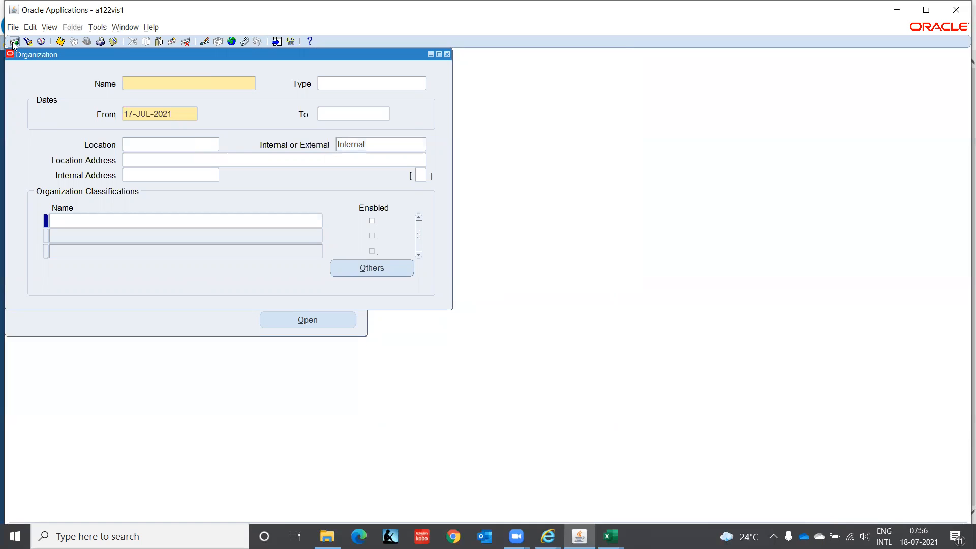
pyautogui.write('IT Private Lim')
pyautogui.write('ited(IO)')
pyautogui.press('Tab')
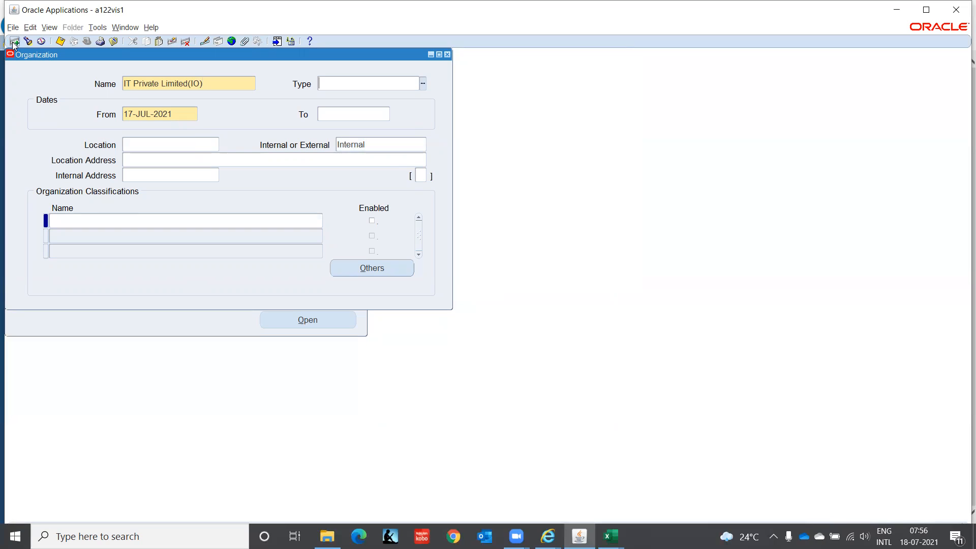
pyautogui.press('Tab')
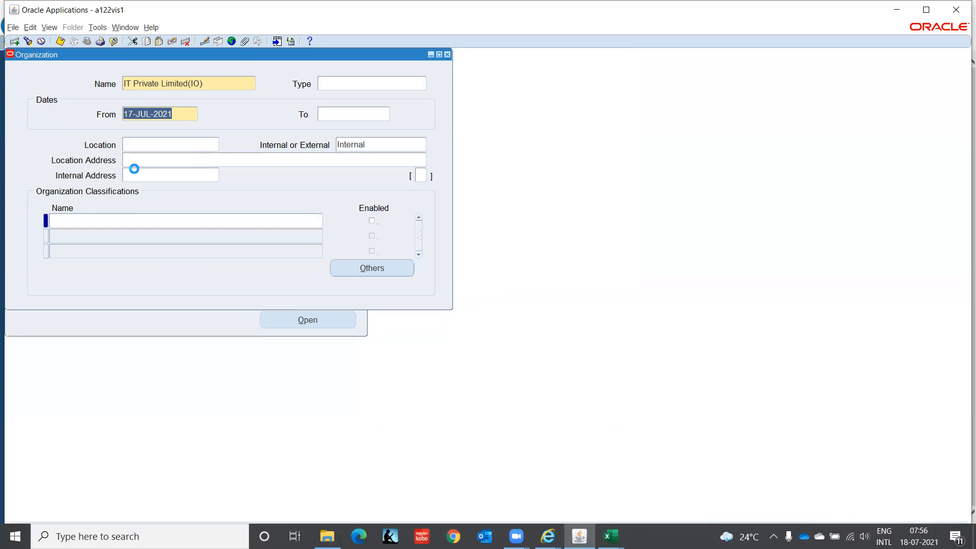
pyautogui.press('Tab')
# Set the new organization's location to IT India - Chennai and go to its first classification row
pyautogui.click(157, 151)
pyautogui.write('IT')
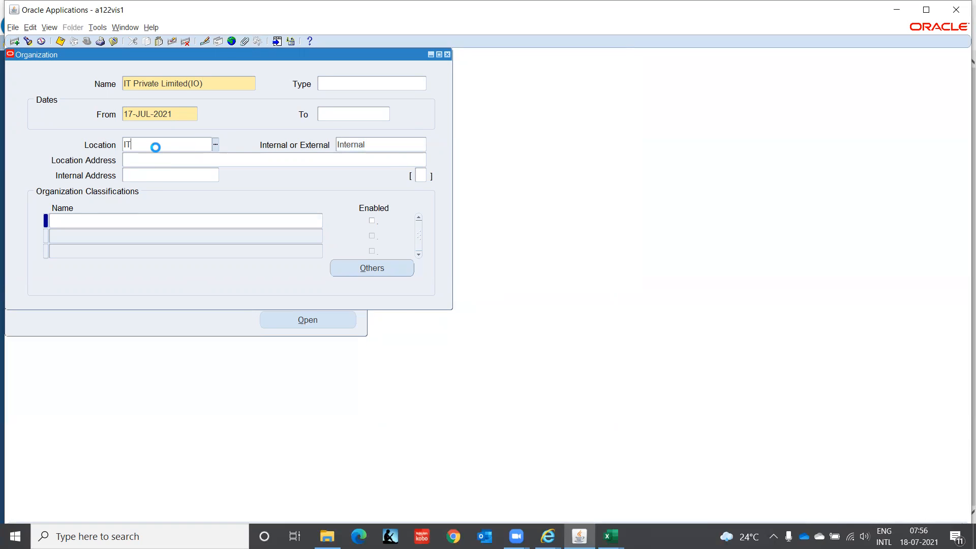
pyautogui.press('Tab')
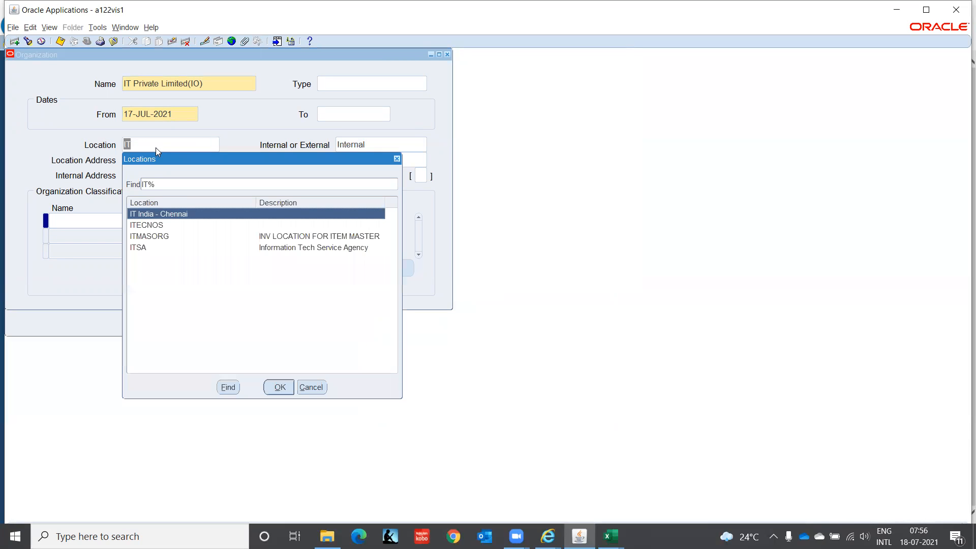
pyautogui.press('Return')
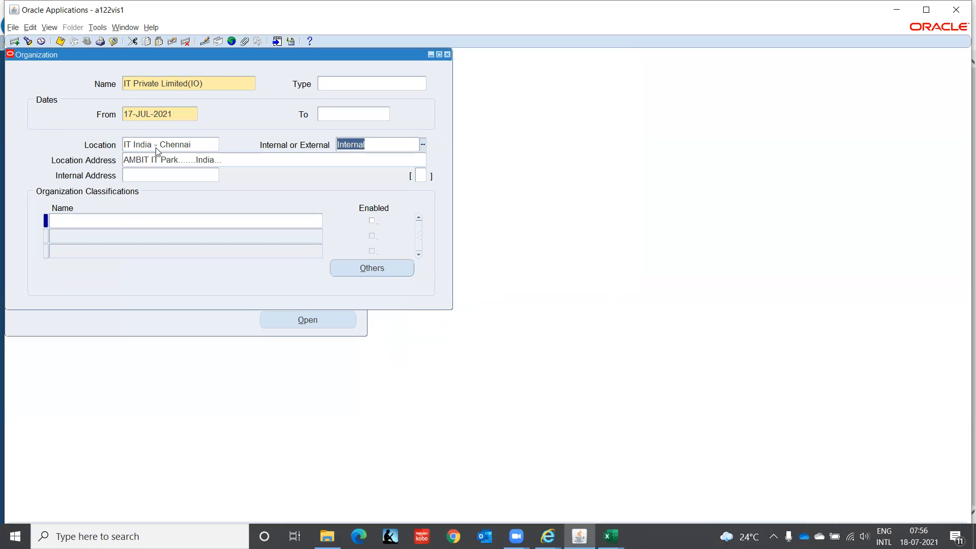
pyautogui.click(60, 220)
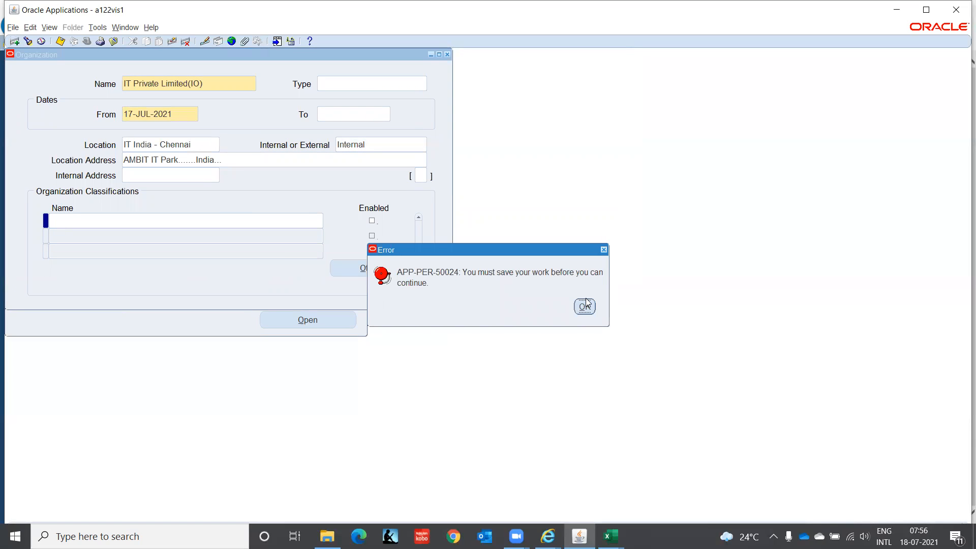
# Add the Inventory Organization classification to IT Private Limited(IO) and enable it
pyautogui.click(585, 306)
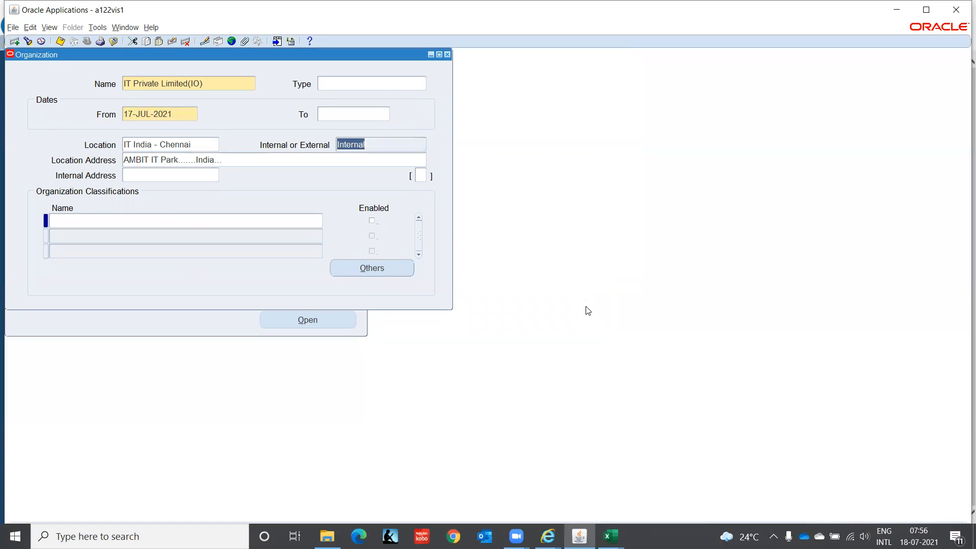
pyautogui.click(141, 219)
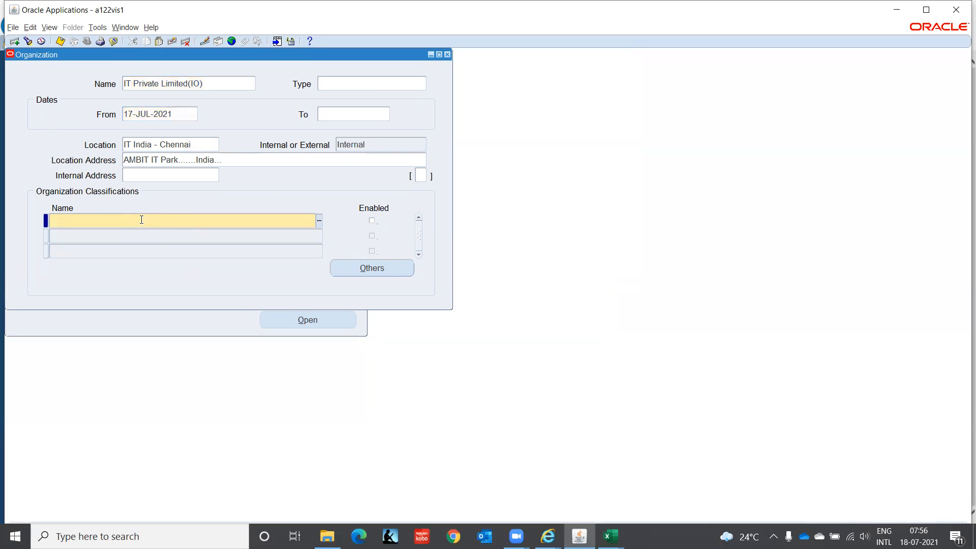
pyautogui.write('Inv')
pyautogui.press('Tab')
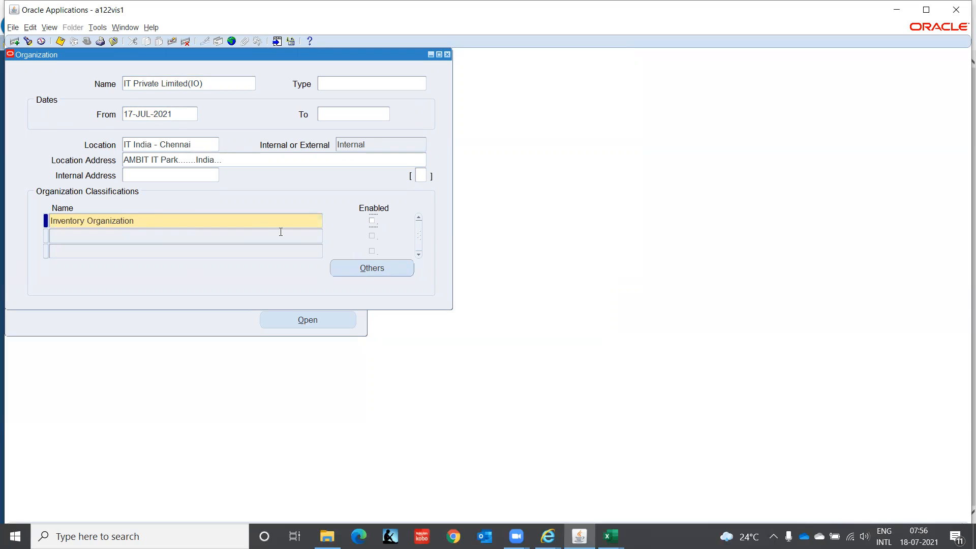
pyautogui.click(372, 221)
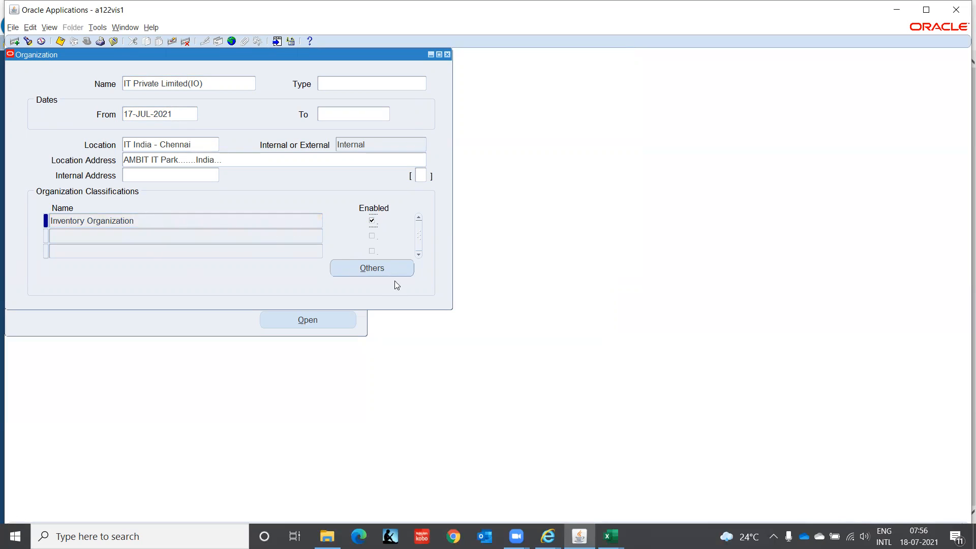
# Set the organization's Accounting Information to IT INDIA LEDGER, IT Private Limited and IT Private Limited(OU), then close the record
pyautogui.click(372, 271)
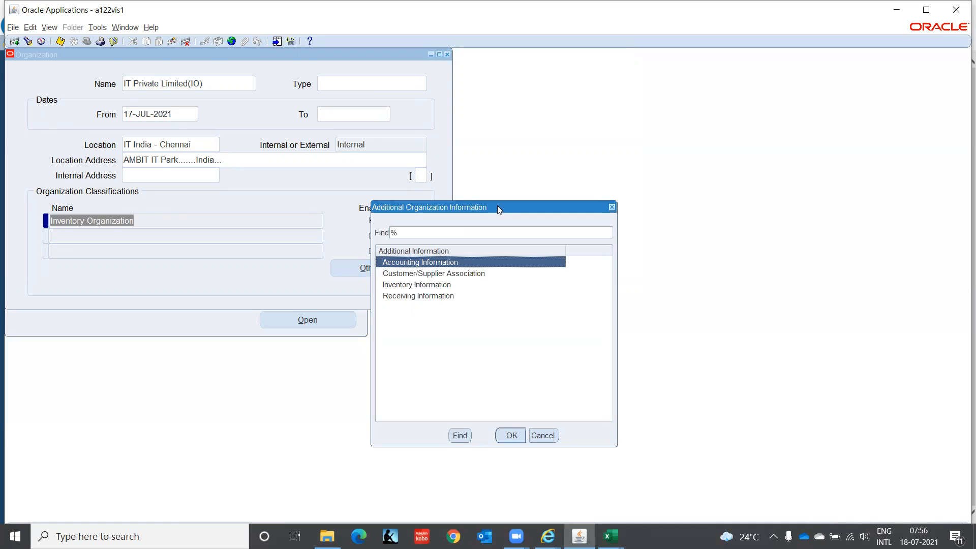
pyautogui.click(510, 438)
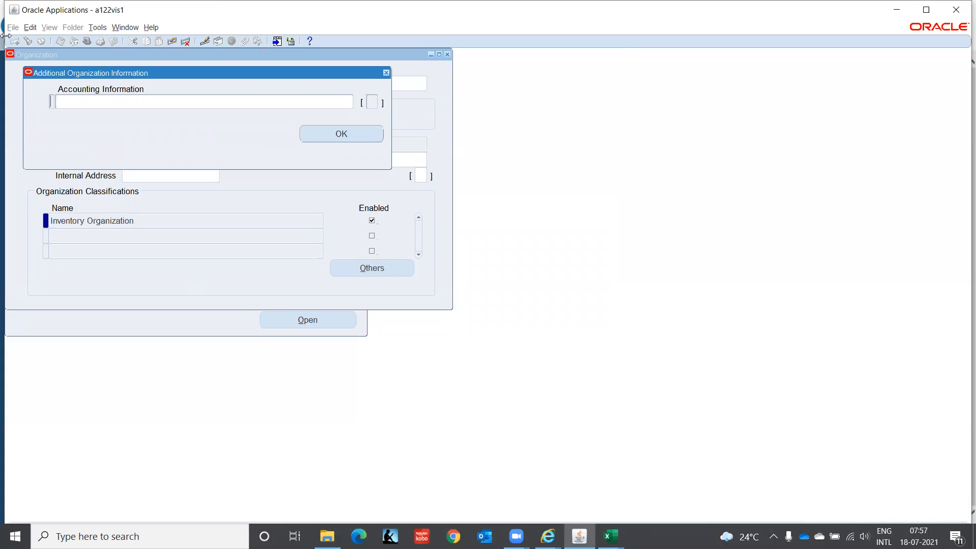
pyautogui.click(290, 104)
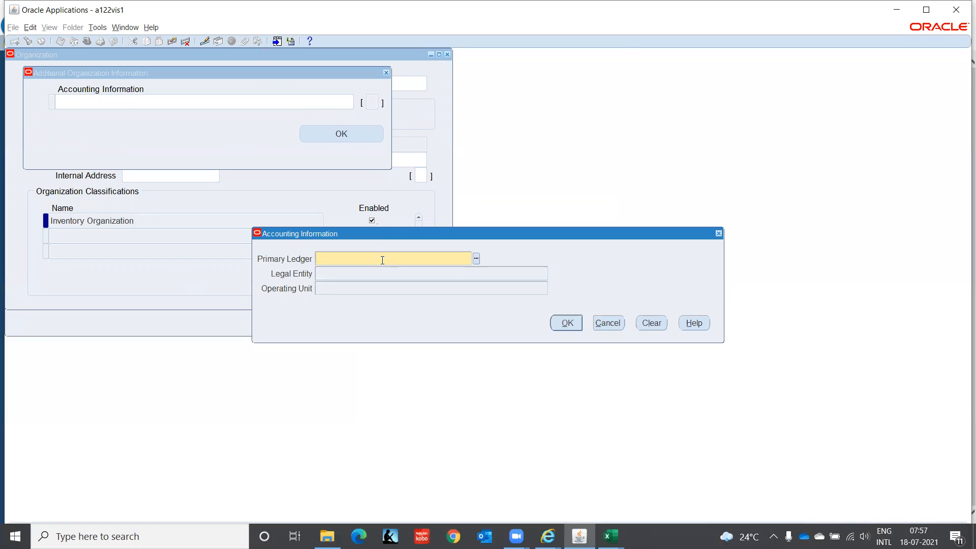
pyautogui.write('IT IN')
pyautogui.press('Tab')
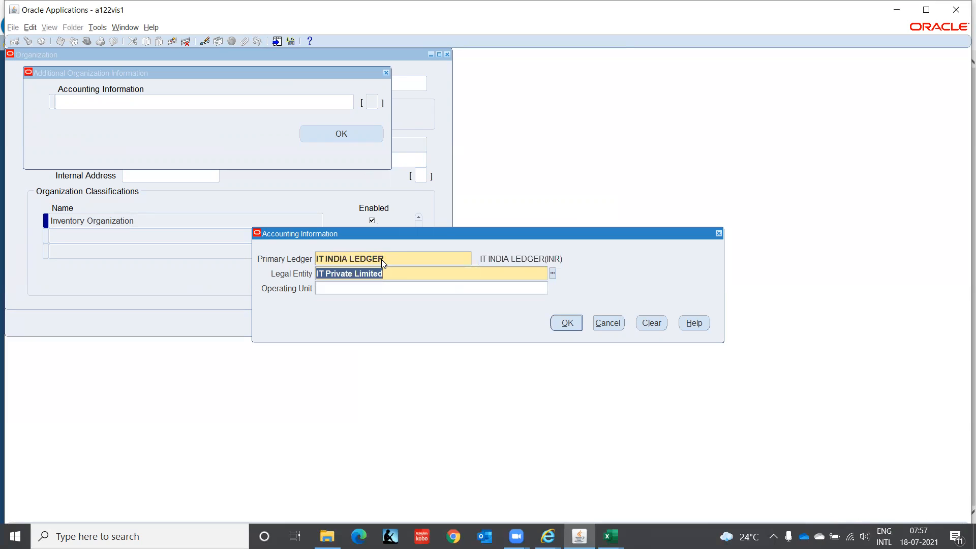
pyautogui.click(382, 291)
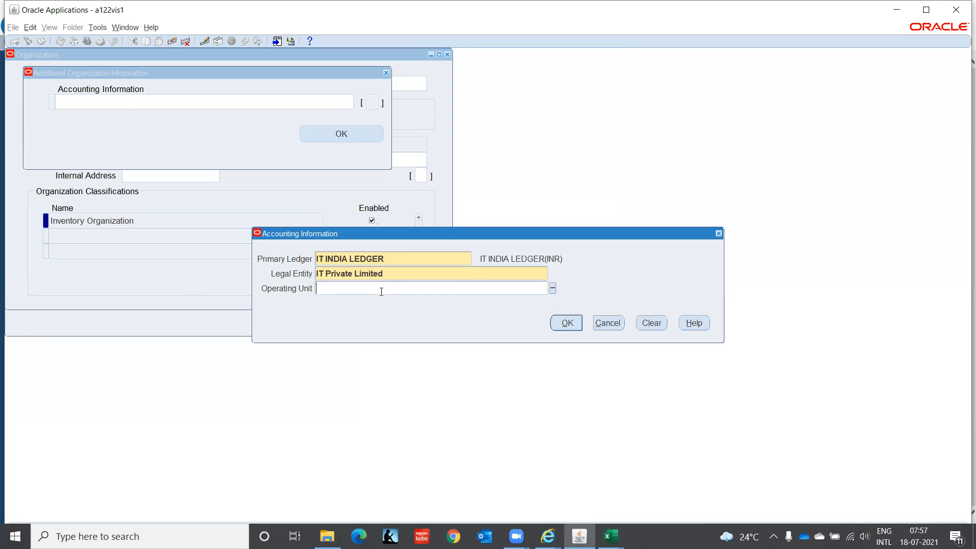
pyautogui.write('IT P')
pyautogui.press('Tab')
pyautogui.click(558, 324)
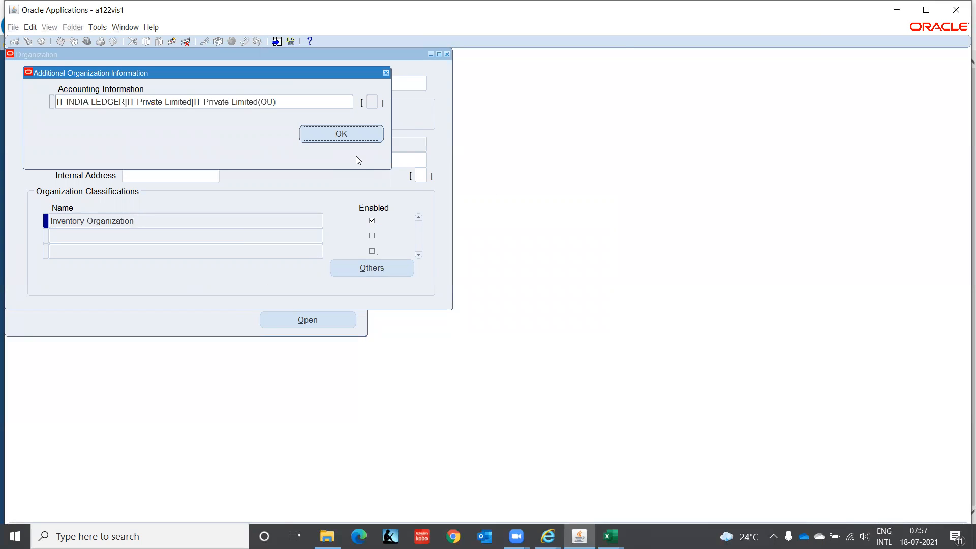
pyautogui.click(386, 73)
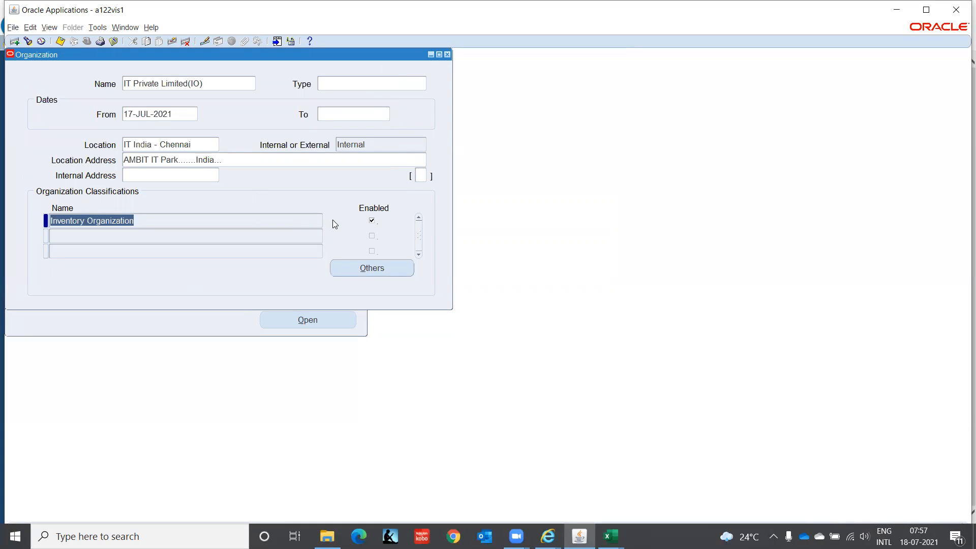
pyautogui.click(447, 54)
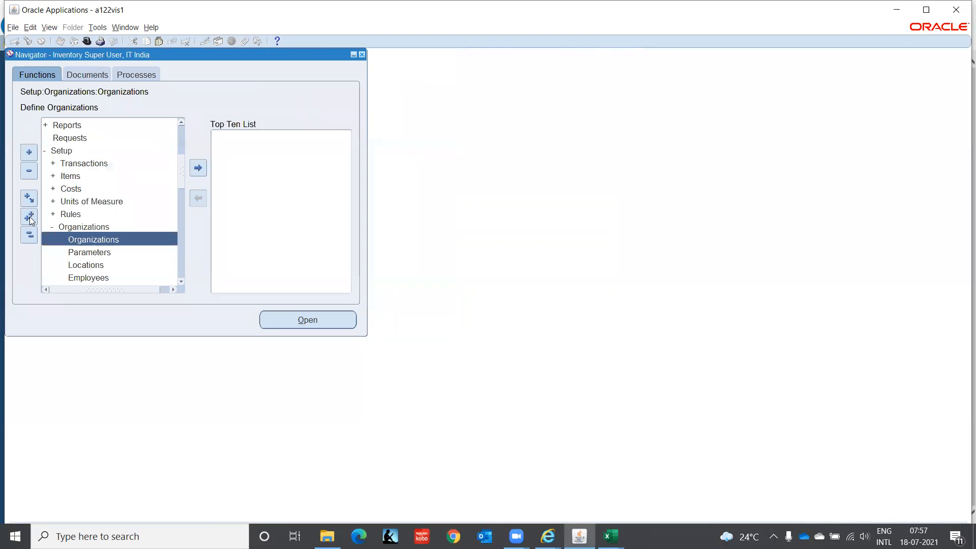
pyautogui.click(32, 236)
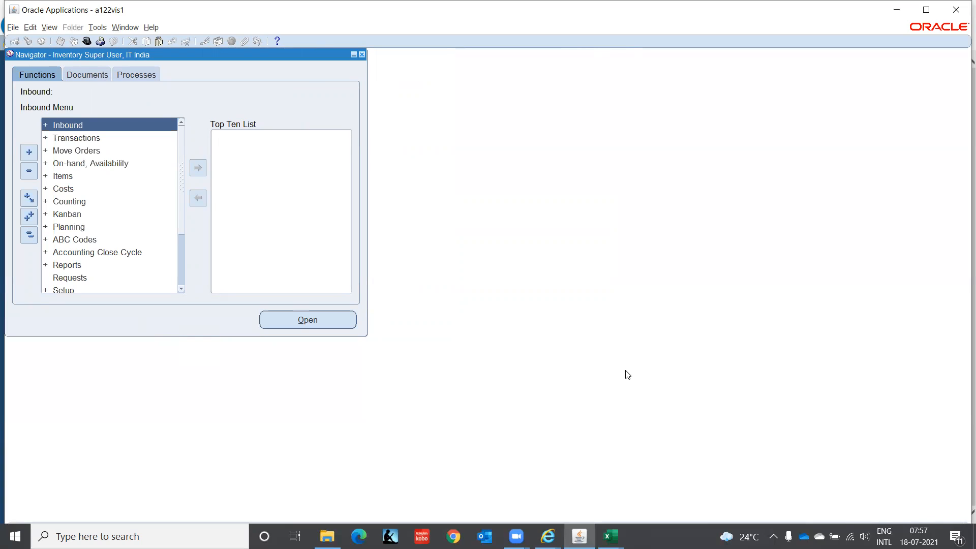
# Switch to the New Microsoft Excel Worksheet and review the business group, legal entity, ledger, operating unit and inventory organization rows
pyautogui.click(610, 537)
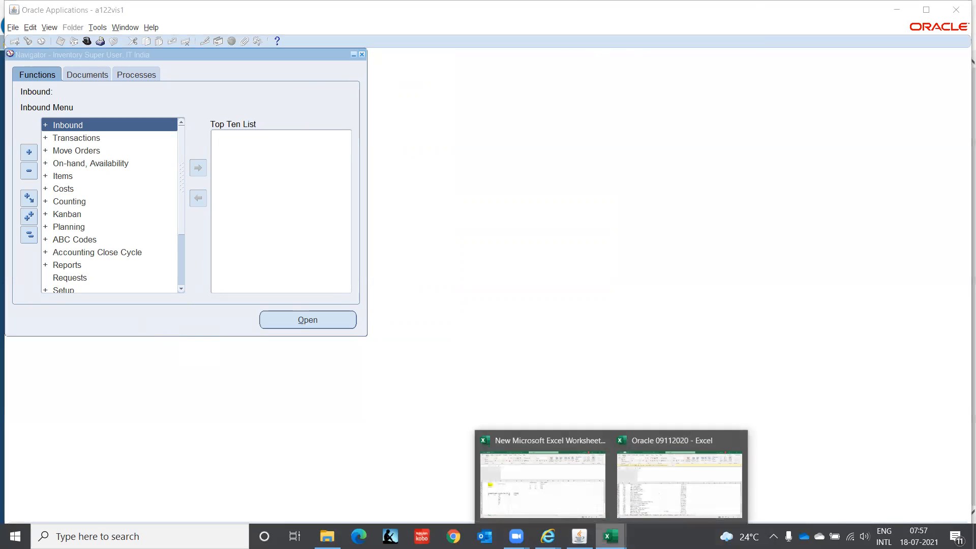
pyautogui.click(564, 506)
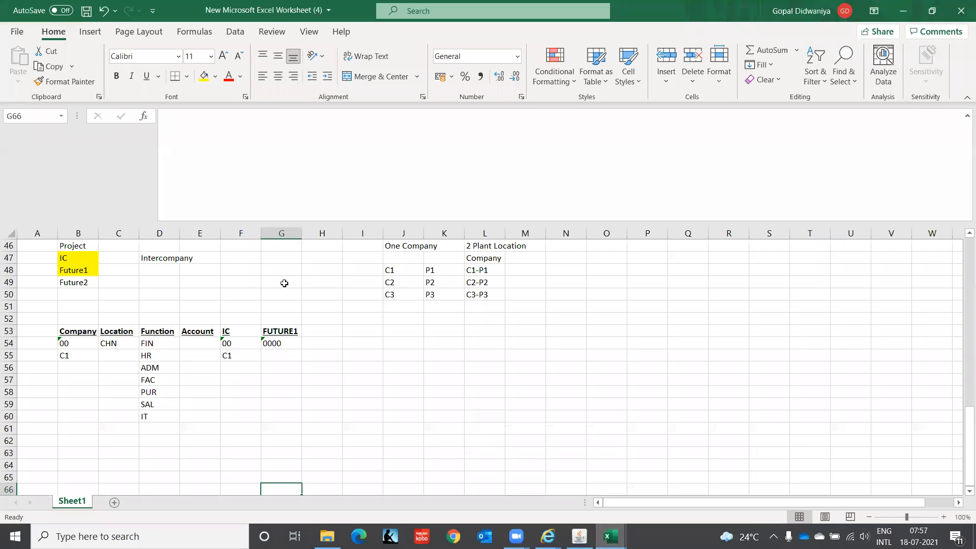
pyautogui.click(199, 280)
pyautogui.press('Up')
pyautogui.press('Up')
pyautogui.press('Up')
pyautogui.press('Up')
pyautogui.press('Up')
pyautogui.press('Up')
pyautogui.press('Up')
pyautogui.press('Up')
pyautogui.press('Up')
pyautogui.press('Up')
pyautogui.press('Up')
pyautogui.press('Up')
pyautogui.press('Up')
pyautogui.press('Up')
pyautogui.press('Up')
pyautogui.press('Up')
pyautogui.press('Up')
pyautogui.press('Up')
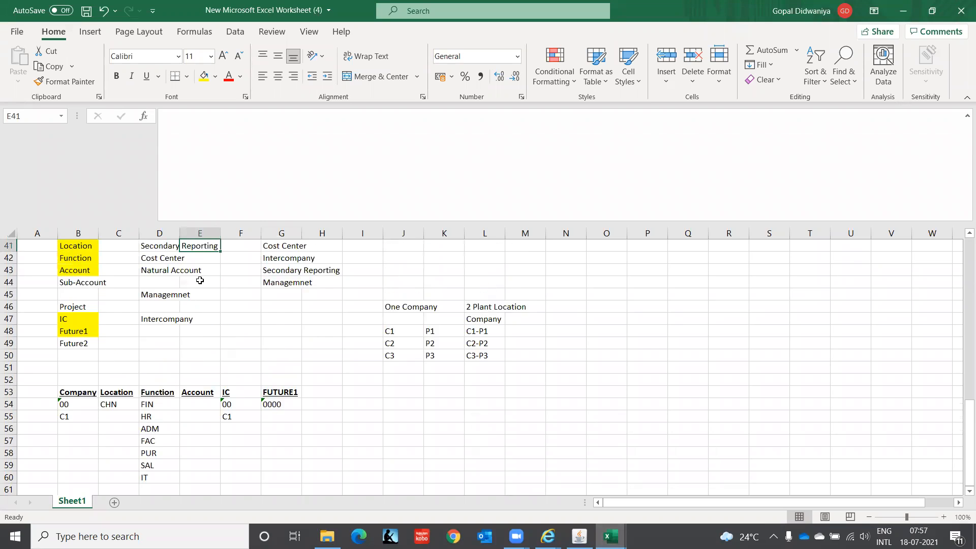
pyautogui.press('Up')
pyautogui.press('Up')
pyautogui.press('Up')
pyautogui.press('Up')
pyautogui.press('Up')
pyautogui.press('Up')
pyautogui.press('Up')
pyautogui.press('Up')
pyautogui.press('Up')
pyautogui.press('Up')
pyautogui.press('Up')
pyautogui.press('Up')
pyautogui.press('Up')
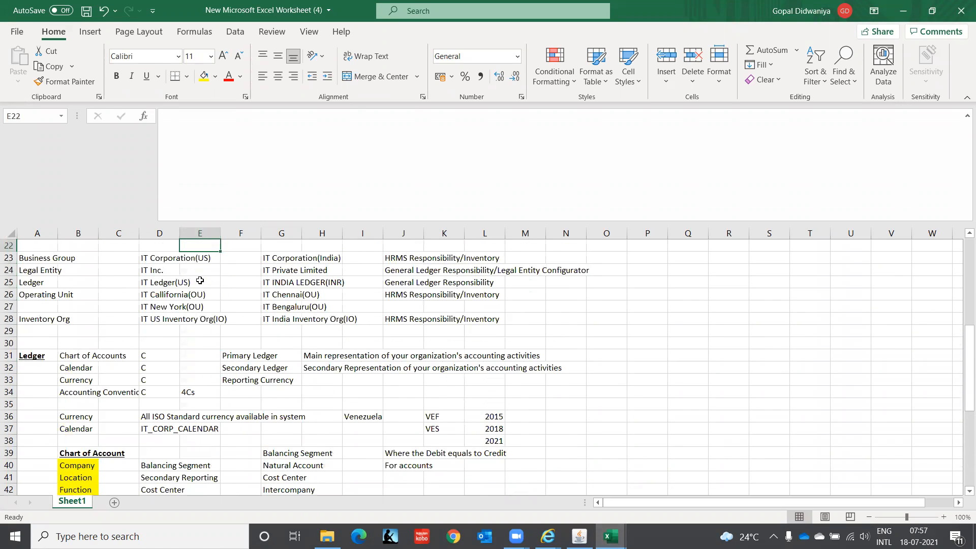
pyautogui.press('Up')
pyautogui.press('Down')
pyautogui.press('Down')
pyautogui.press('Down')
pyautogui.press('Down')
pyautogui.press('Down')
pyautogui.press('Down')
pyautogui.press('Down')
pyautogui.press('Left')
pyautogui.press('Left')
pyautogui.press('Left')
pyautogui.press('Left')
pyautogui.press('Down')
pyautogui.press('Down')
pyautogui.press('Down')
pyautogui.press('Down')
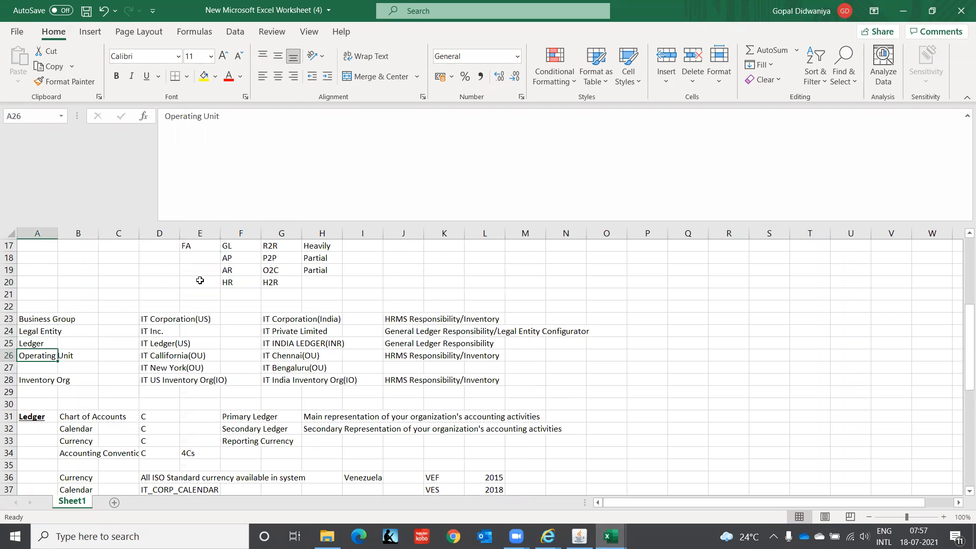
# Review the Ledger and Chart of Account notes below the organization structure in the worksheet
pyautogui.press('Down')
pyautogui.press('Down')
pyautogui.press('Down')
pyautogui.press('Down')
pyautogui.press('Down')
pyautogui.press('Down')
pyautogui.press('Down')
pyautogui.press('Down')
pyautogui.press('Down')
pyautogui.press('Down')
pyautogui.press('Down')
pyautogui.press('Down')
pyautogui.press('Down')
pyautogui.press('Down')
pyautogui.press('Down')
pyautogui.press('Down')
pyautogui.press('Down')
pyautogui.press('Down')
pyautogui.press('Down')
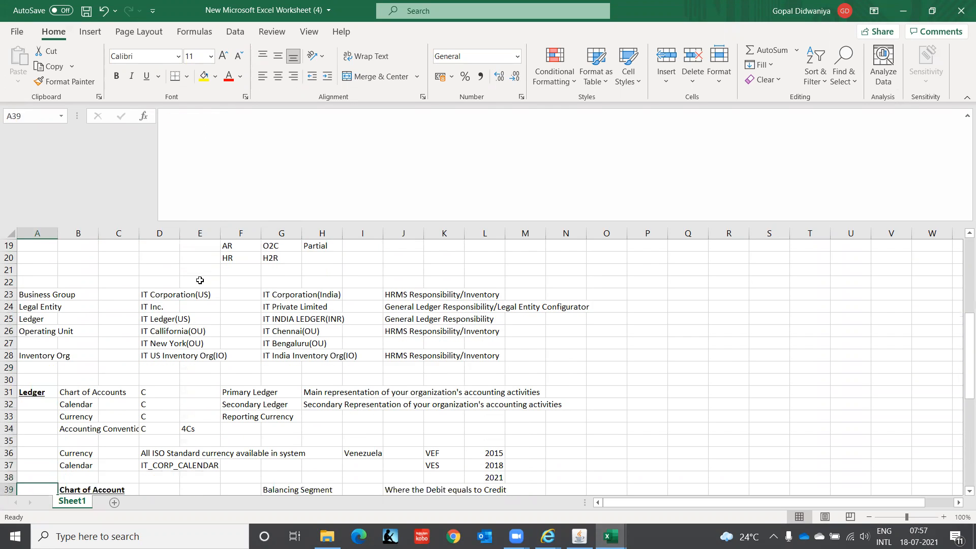
pyautogui.press('Up')
pyautogui.press('Up')
pyautogui.press('Up')
pyautogui.press('Up')
pyautogui.press('Up')
pyautogui.press('Up')
pyautogui.press('Up')
pyautogui.press('Up')
pyautogui.press('Up')
pyautogui.press('Up')
pyautogui.press('Up')
pyautogui.press('Up')
pyautogui.press('Up')
pyautogui.press('Up')
pyautogui.press('Up')
pyautogui.press('Up')
pyautogui.press('Up')
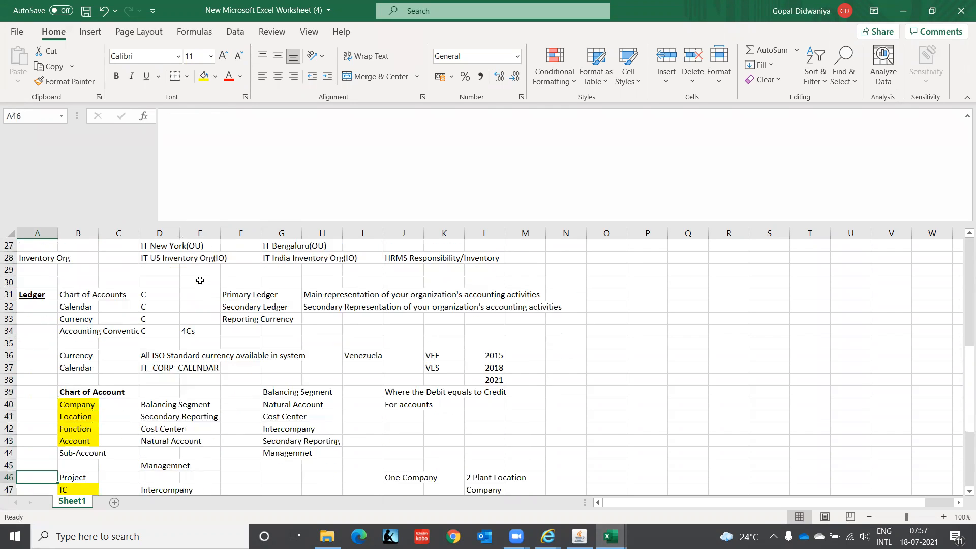
# Examine the segment value table covering Company, Location, Function, Account, IC and FUTURE1
pyautogui.press('Down')
pyautogui.press('Down')
pyautogui.press('Down')
pyautogui.press('Down')
pyautogui.press('Down')
pyautogui.press('Down')
pyautogui.press('Down')
pyautogui.press('Down')
pyautogui.press('Down')
pyautogui.press('Down')
pyautogui.press('Down')
pyautogui.press('Down')
pyautogui.press('Down')
pyautogui.press('Down')
pyautogui.press('Down')
pyautogui.press('Down')
pyautogui.press('Down')
pyautogui.press('Down')
pyautogui.press('Down')
pyautogui.press('Down')
pyautogui.press('Down')
pyautogui.press('Down')
pyautogui.press('Down')
pyautogui.press('Down')
pyautogui.press('Down')
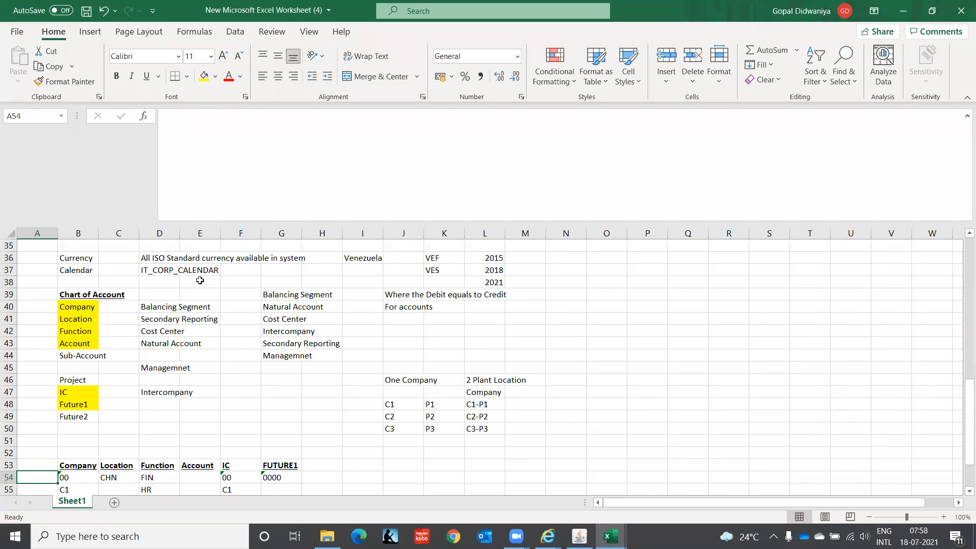
pyautogui.press('Down')
pyautogui.press('Down')
pyautogui.press('Down')
pyautogui.press('Down')
pyautogui.press('Down')
pyautogui.press('Down')
pyautogui.press('Down')
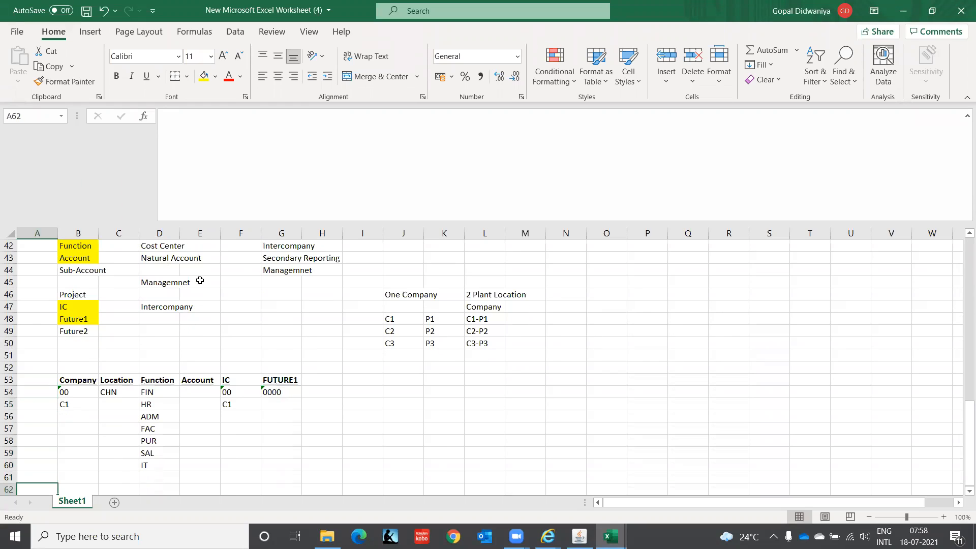
pyautogui.moveTo(88, 379); pyautogui.dragTo(280, 446)
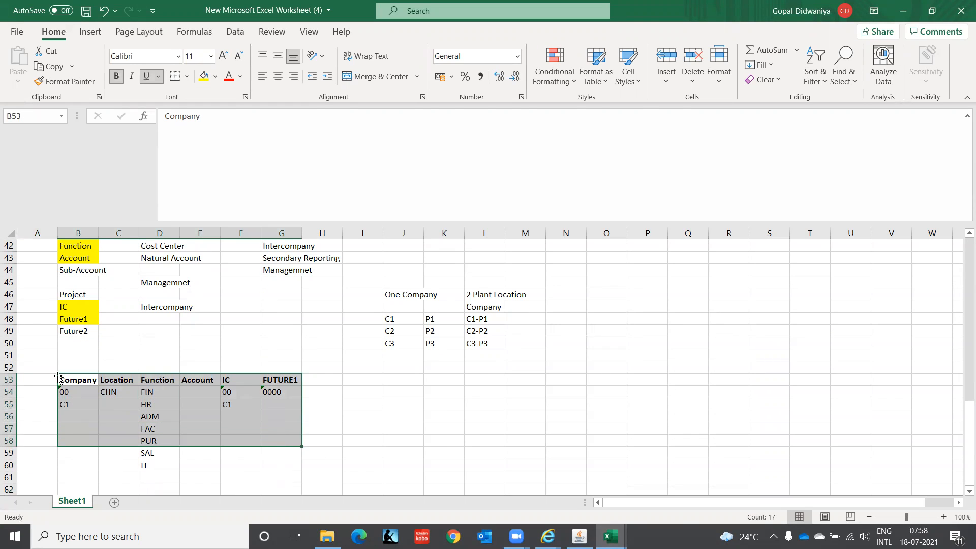
pyautogui.moveTo(60, 379); pyautogui.dragTo(283, 460)
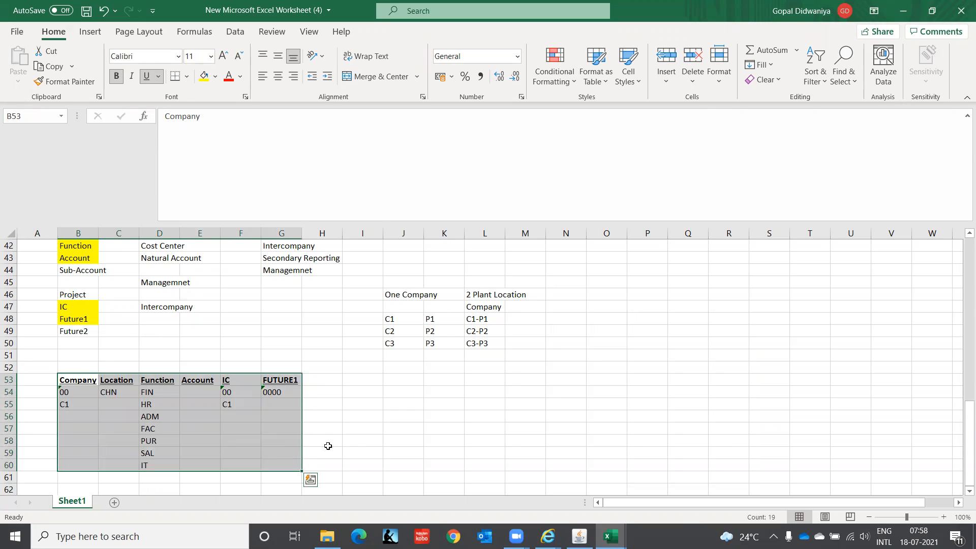
pyautogui.click(348, 449)
pyautogui.scroll(-4, 356, 437)
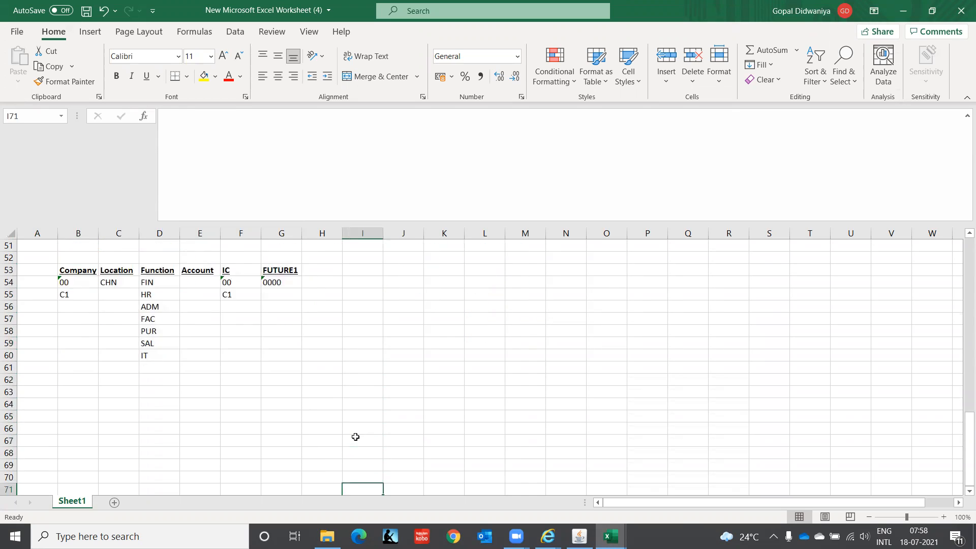
pyautogui.click(45, 316)
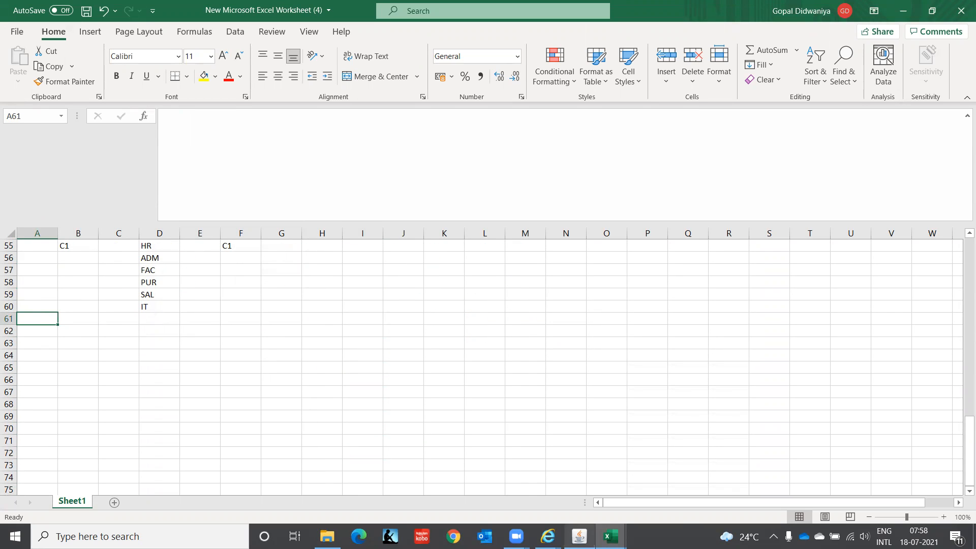
# Return to Oracle Applications and change the responsibility to GL Super User, IT India
pyautogui.click(579, 536)
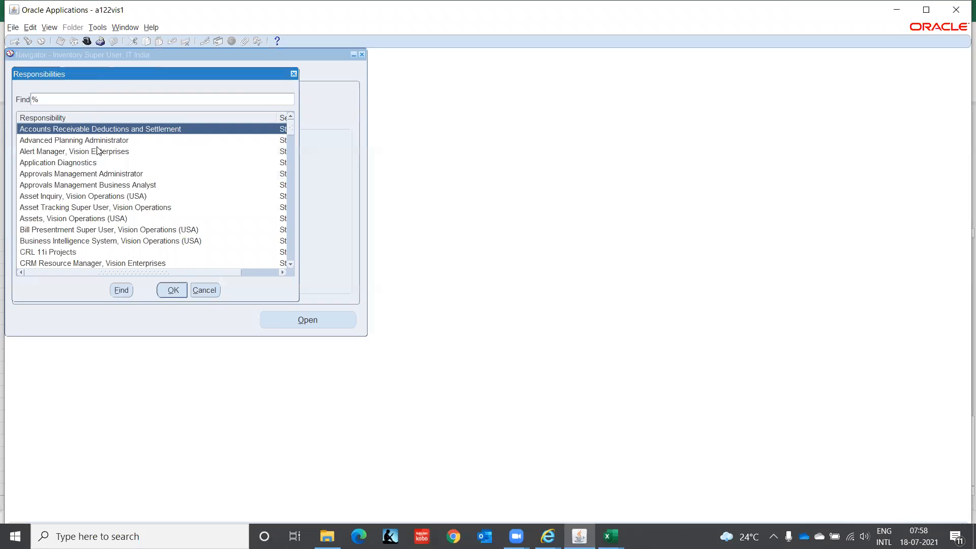
pyautogui.write('g')
pyautogui.press('Return')
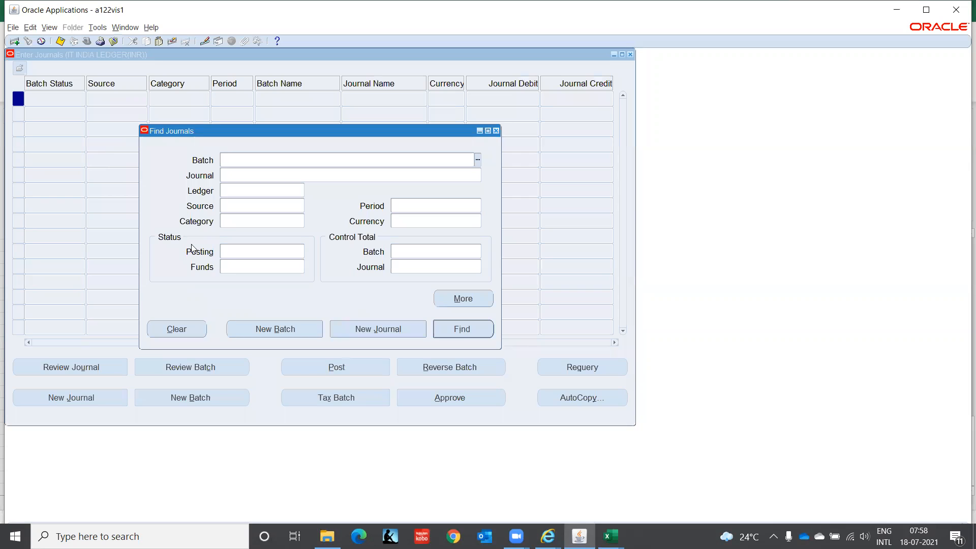
# Try to enter a new journal named Test with the Adjustment category and pick its period
pyautogui.click(364, 335)
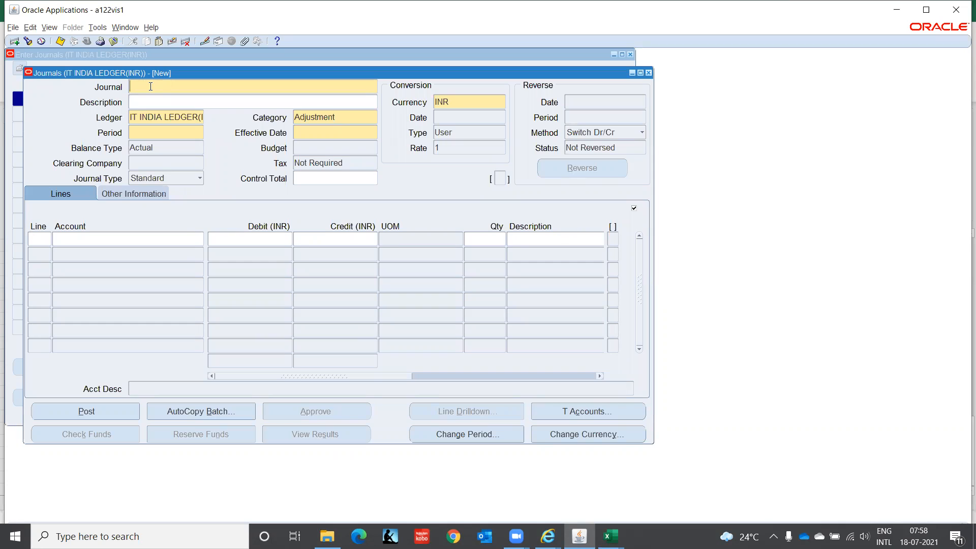
pyautogui.write('Test')
pyautogui.press('Tab')
pyautogui.press('Tab')
pyautogui.press('Tab')
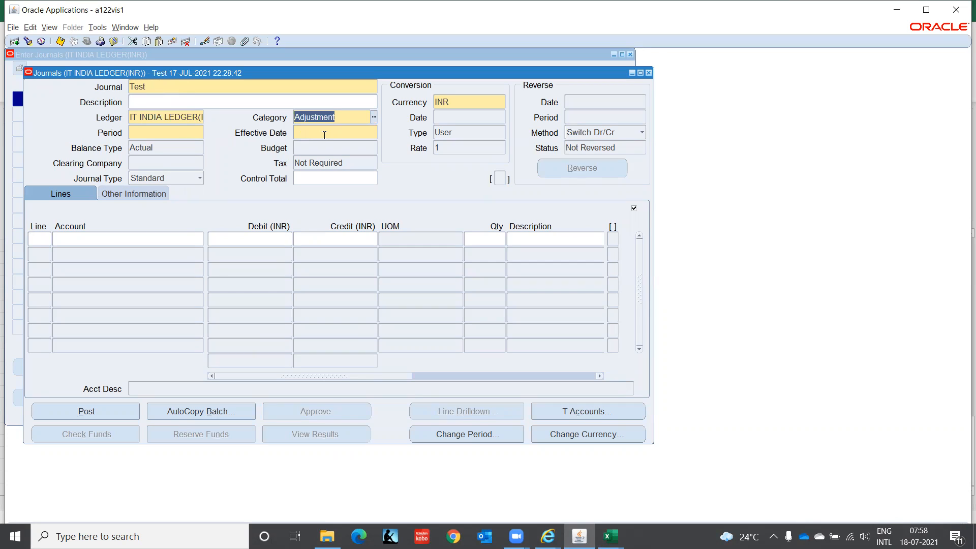
pyautogui.press('Tab')
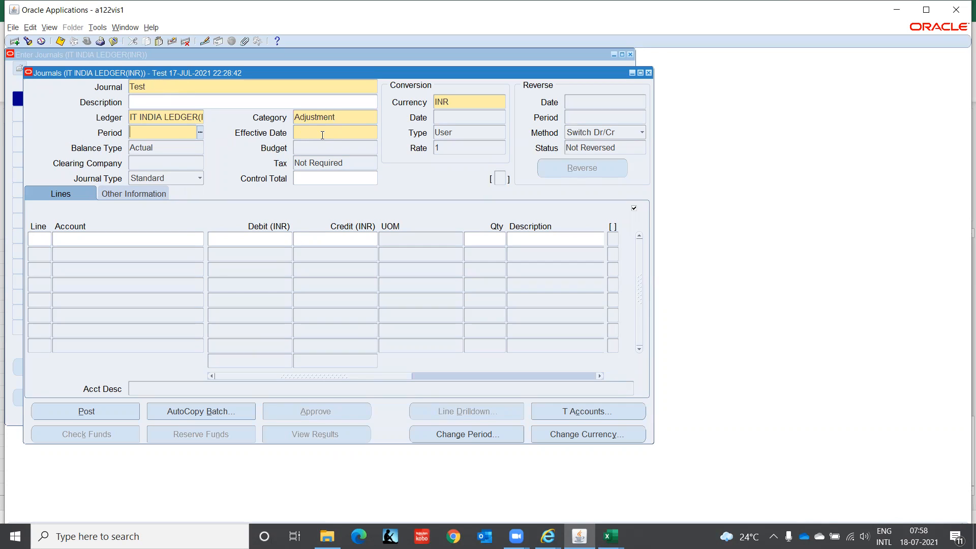
pyautogui.click(172, 167)
pyautogui.click(517, 314)
# Leave the unfinished journal and open the Open and Close Periods form from the GL Super User, IT India setup functions
pyautogui.click(28, 236)
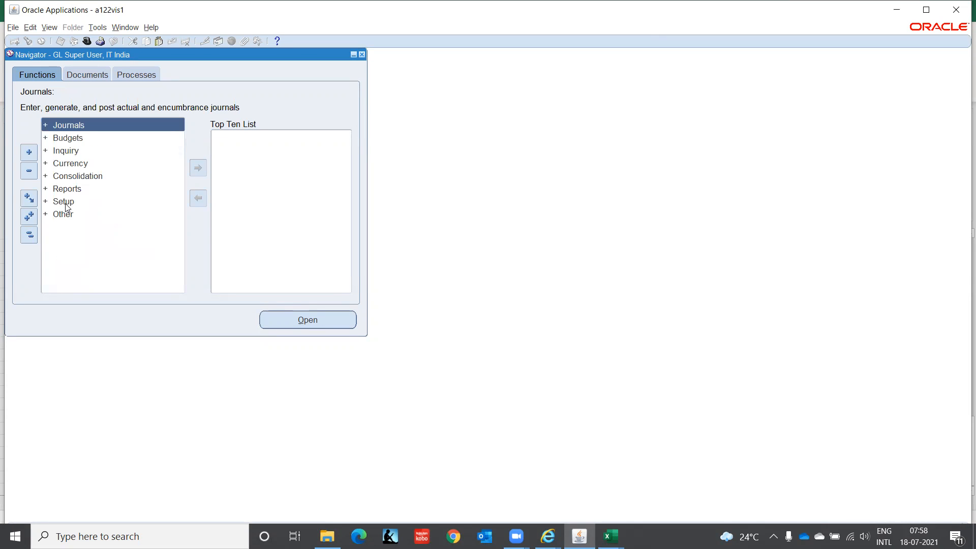
pyautogui.click(64, 203)
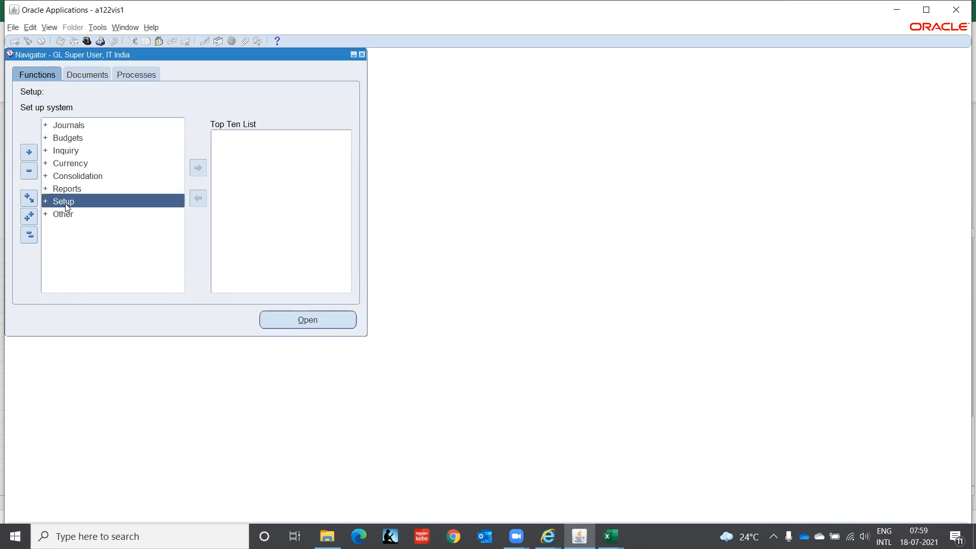
pyautogui.doubleClick(64, 203)
pyautogui.press('Down')
pyautogui.press('Down')
pyautogui.press('Down')
pyautogui.press('Down')
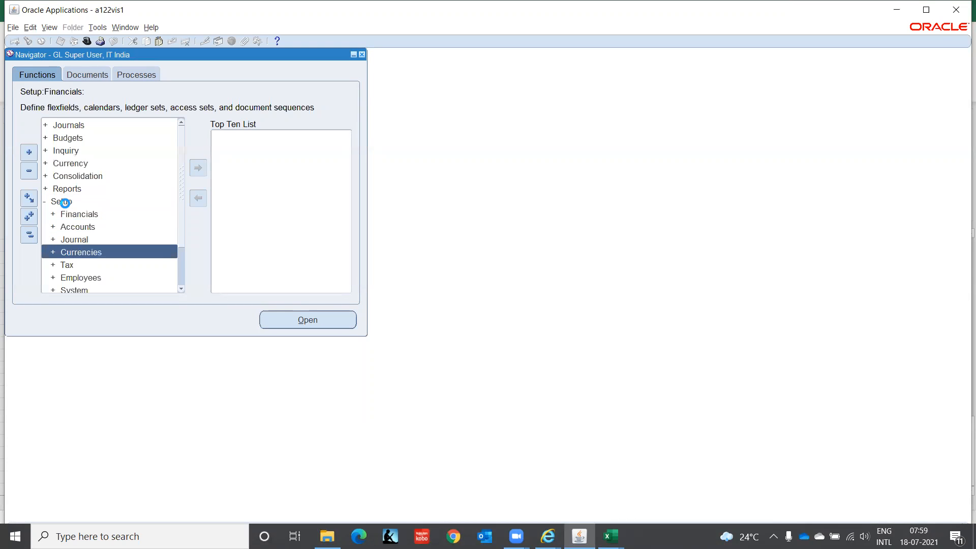
pyautogui.press('Down')
pyautogui.press('Down')
pyautogui.press('Down')
pyautogui.press('Down')
pyautogui.press('Down')
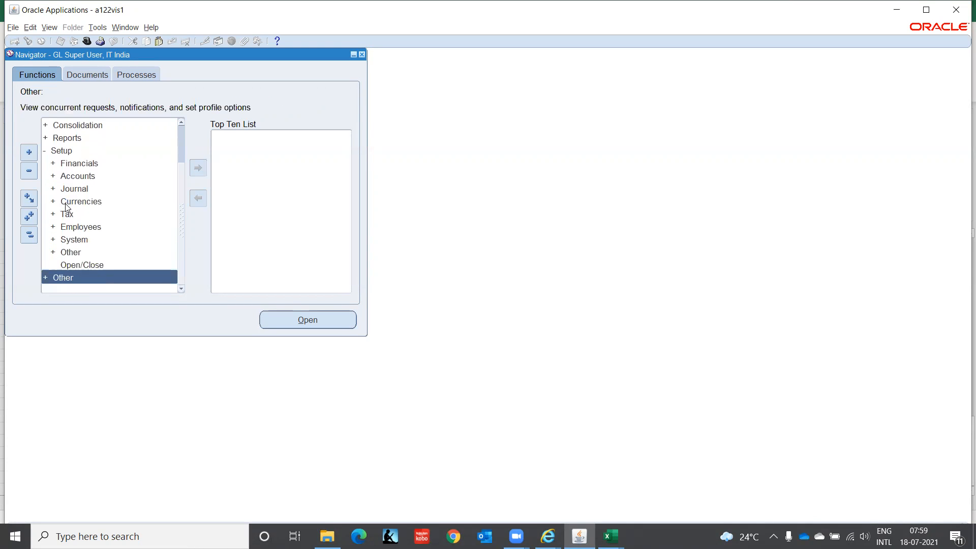
pyautogui.press('Up')
pyautogui.press('Return')
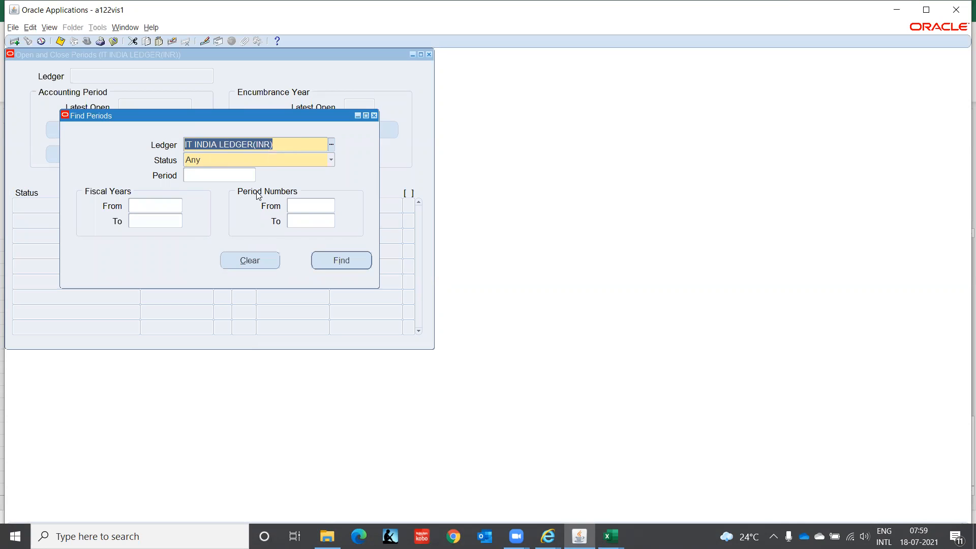
# Open JAN-21 as the first period of IT INDIA LEDGER(INR) and acknowledge the submitted request
pyautogui.click(356, 262)
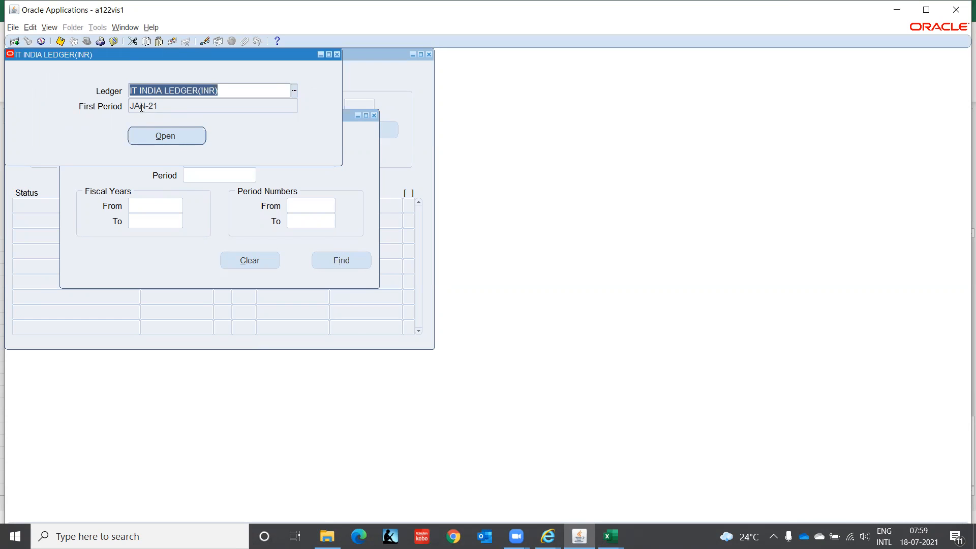
pyautogui.click(172, 137)
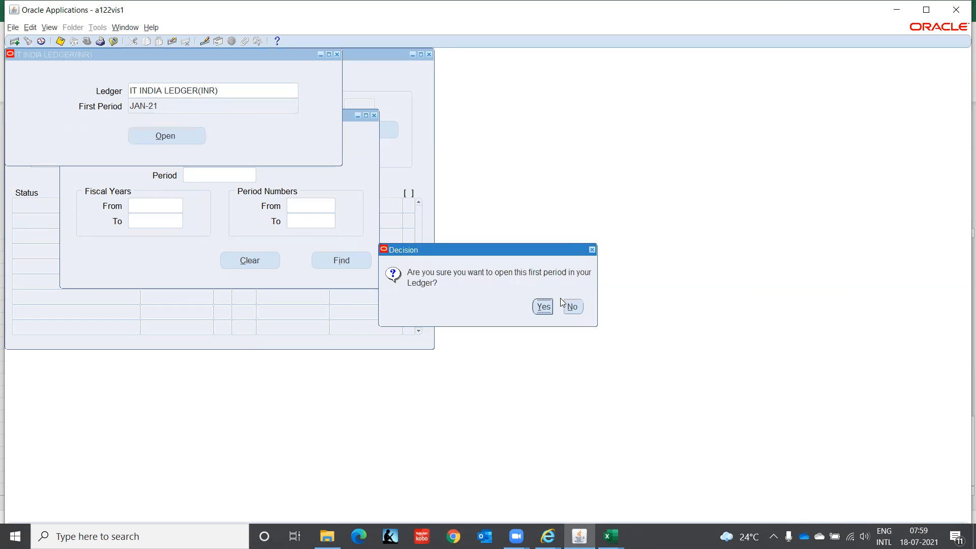
pyautogui.click(543, 306)
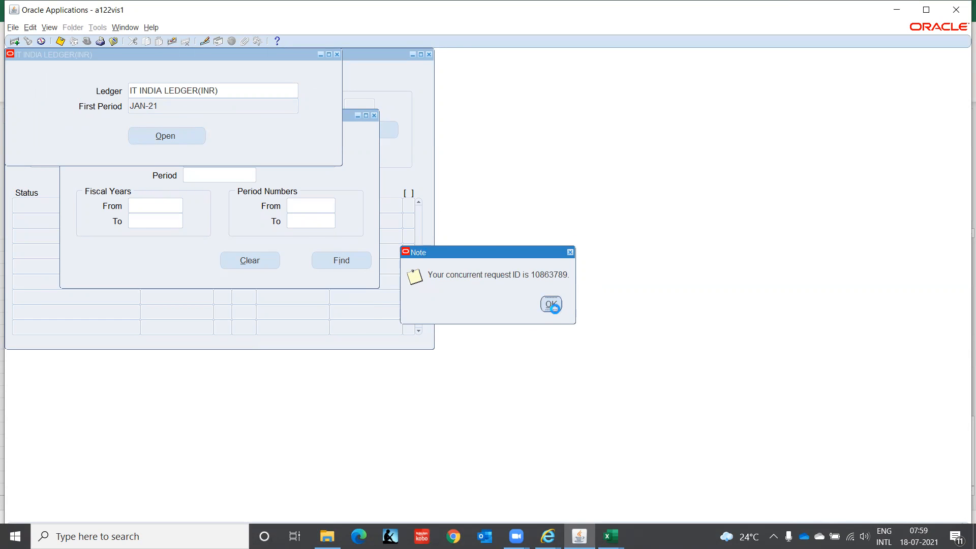
pyautogui.click(551, 305)
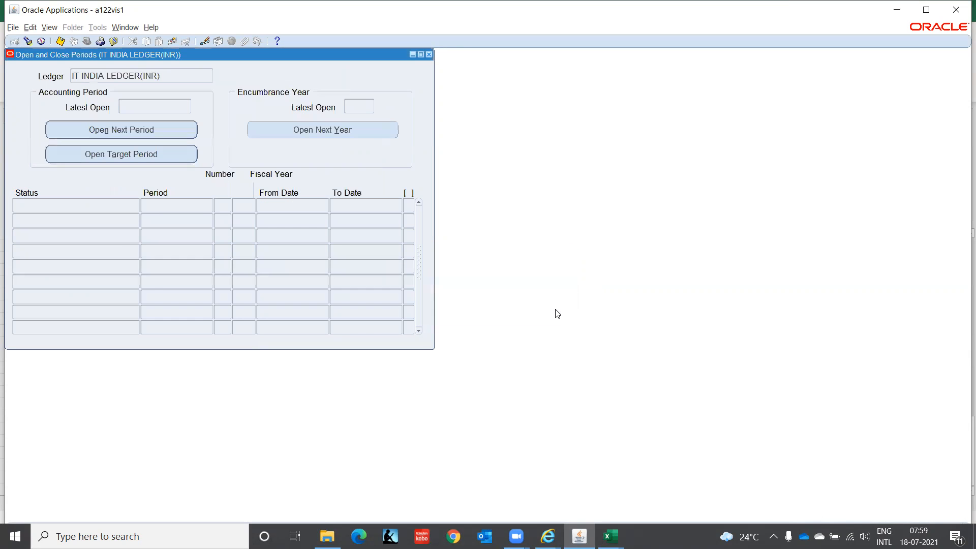
# List all own concurrent requests and refresh them until Open Period and Open Period Balances complete
pyautogui.click(50, 27)
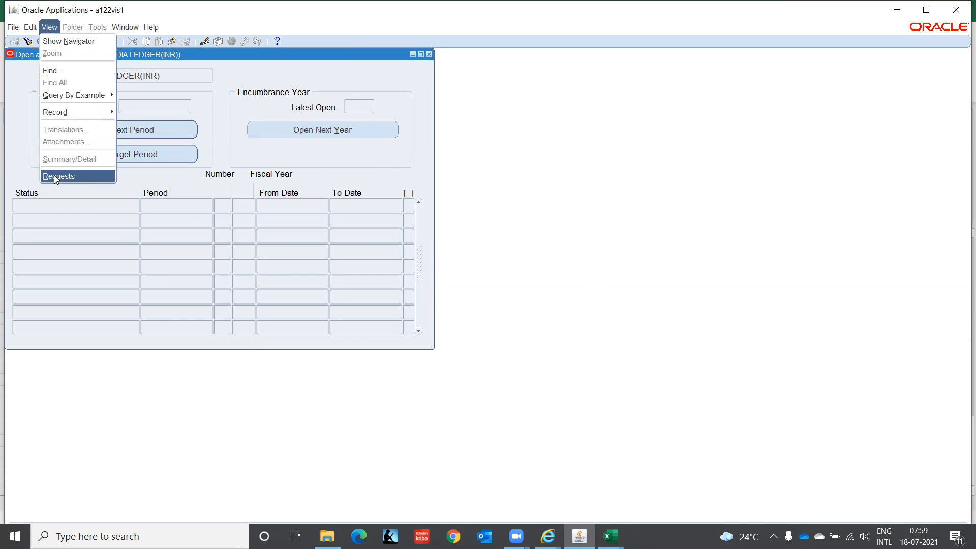
pyautogui.click(53, 175)
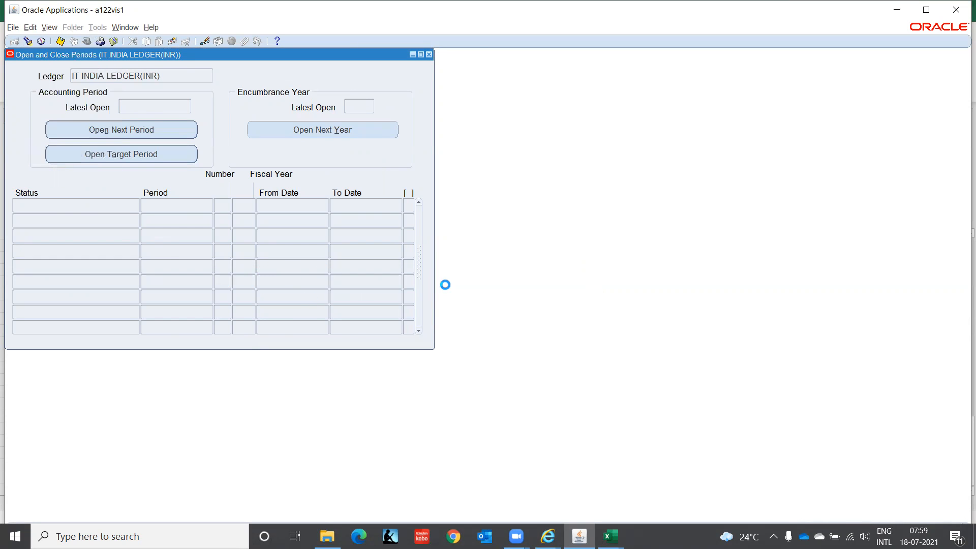
pyautogui.click(389, 354)
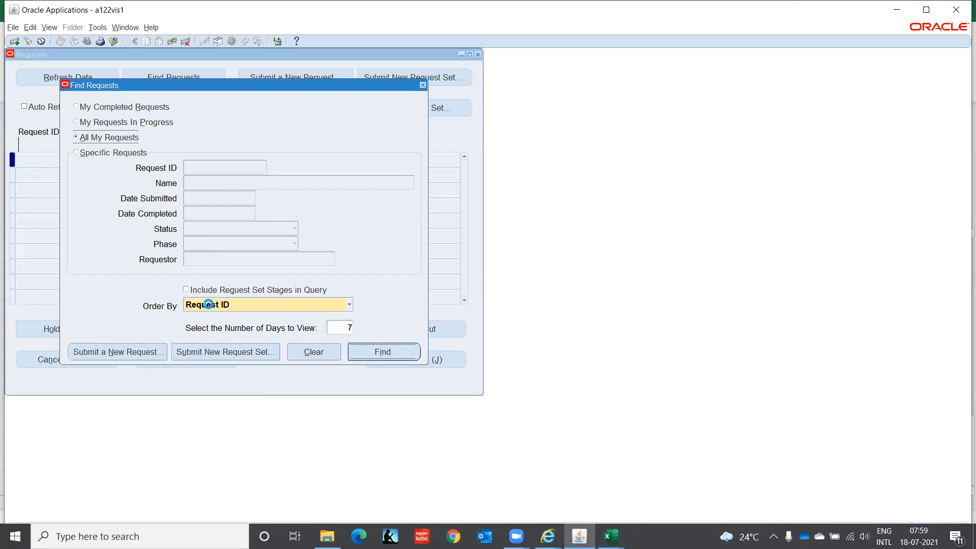
pyautogui.click(57, 78)
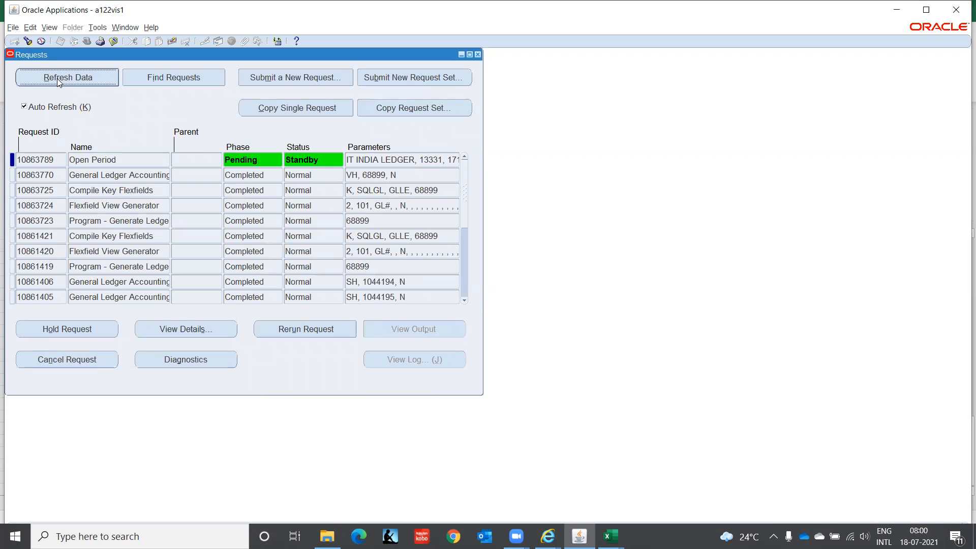
pyautogui.click(57, 78)
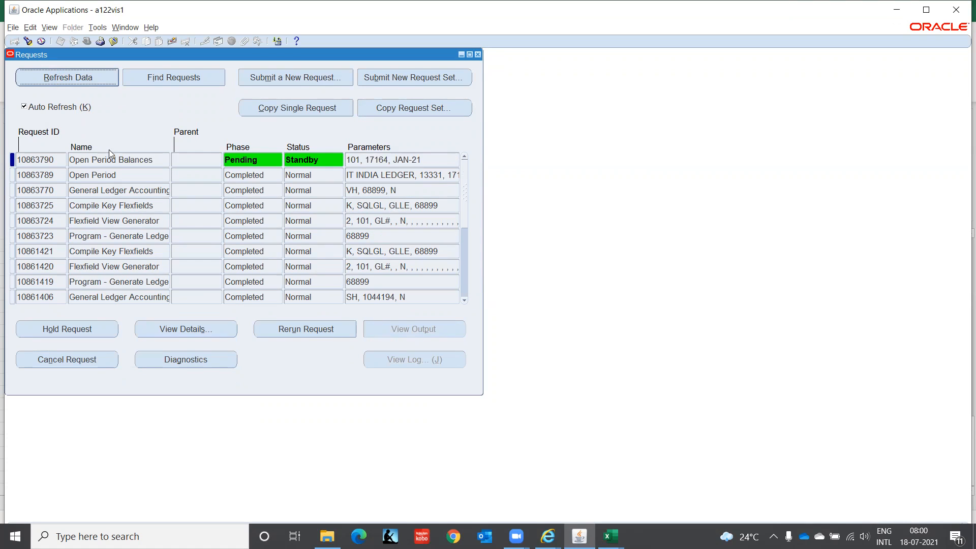
pyautogui.click(91, 77)
pyautogui.click(91, 77)
pyautogui.click(102, 77)
pyautogui.click(101, 78)
pyautogui.click(102, 77)
pyautogui.click(101, 77)
pyautogui.click(102, 77)
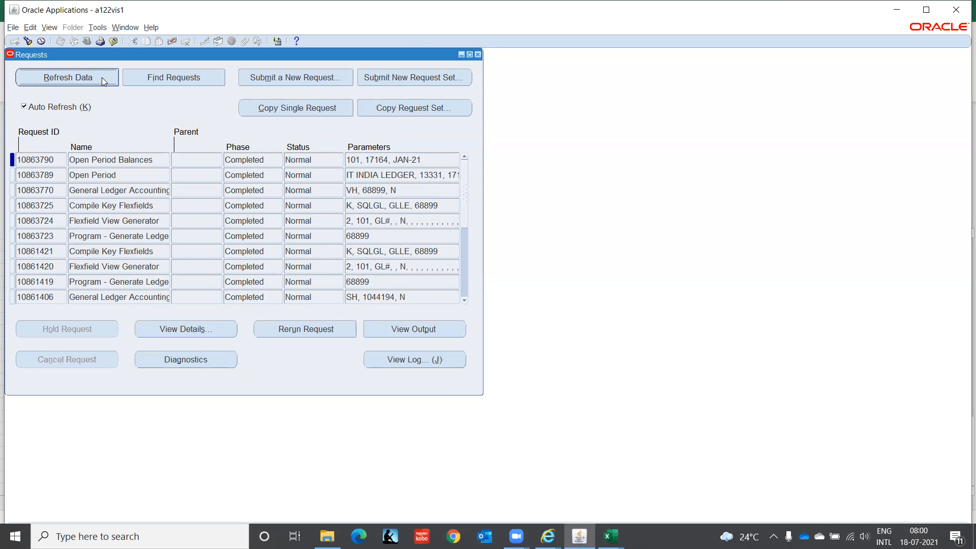
pyautogui.click(478, 54)
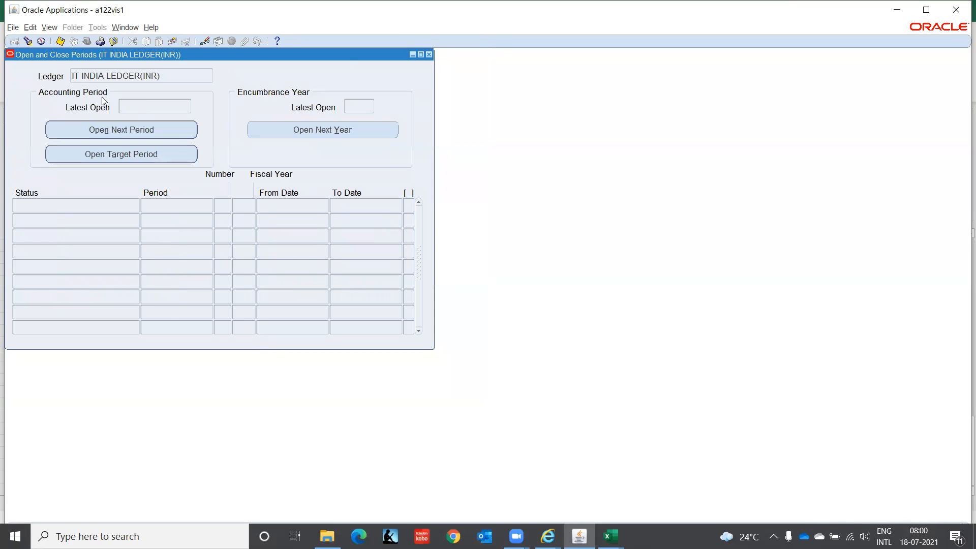
# Query the accounting periods of IT INDIA LEDGER(INR) with status Any
pyautogui.click(28, 41)
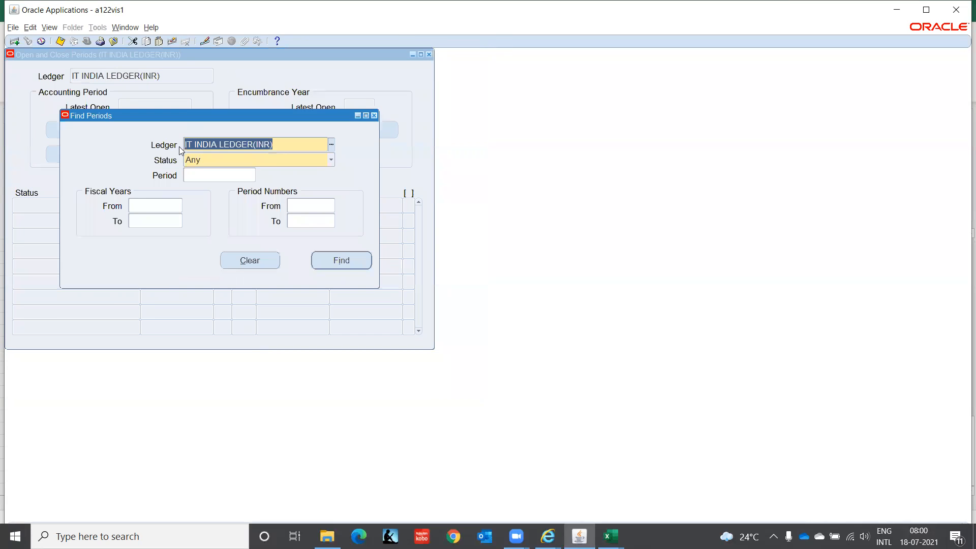
pyautogui.click(373, 116)
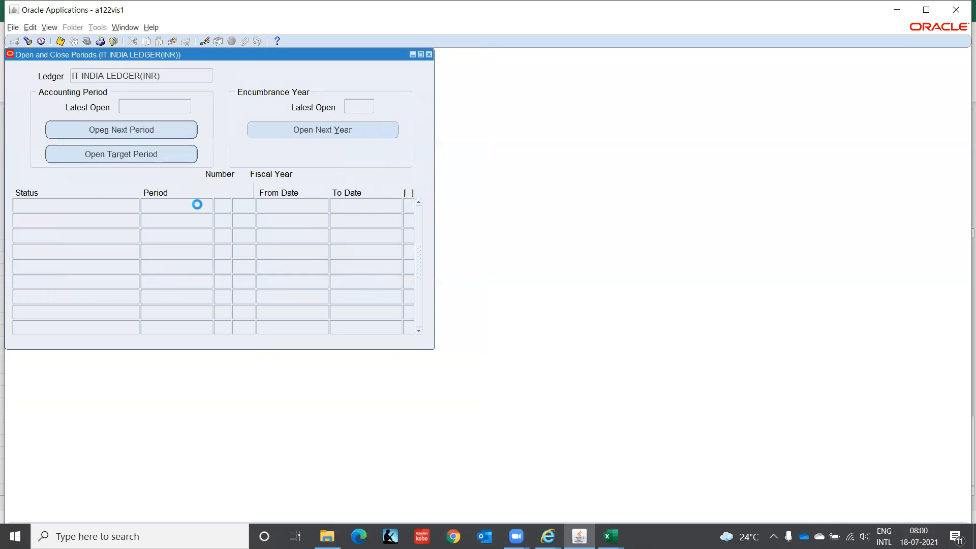
pyautogui.click(27, 41)
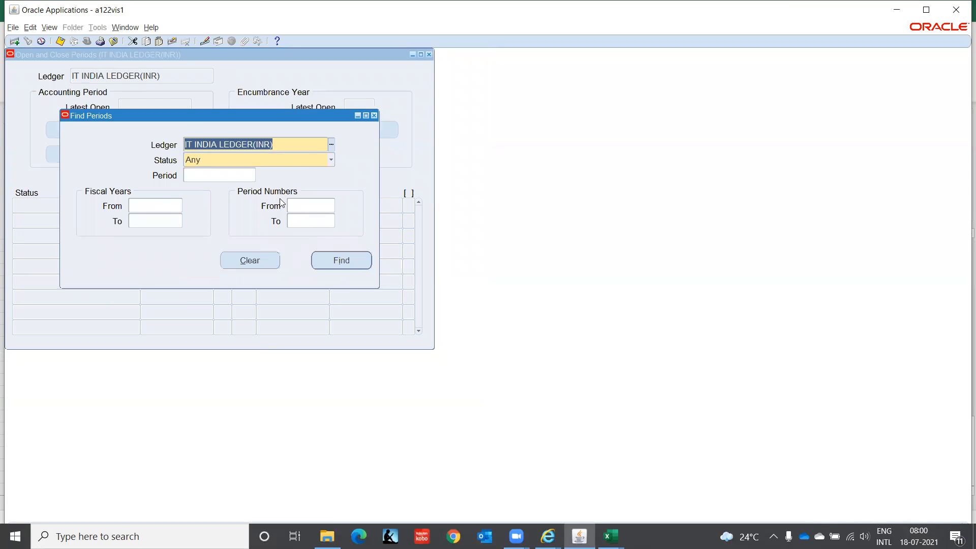
pyautogui.click(339, 259)
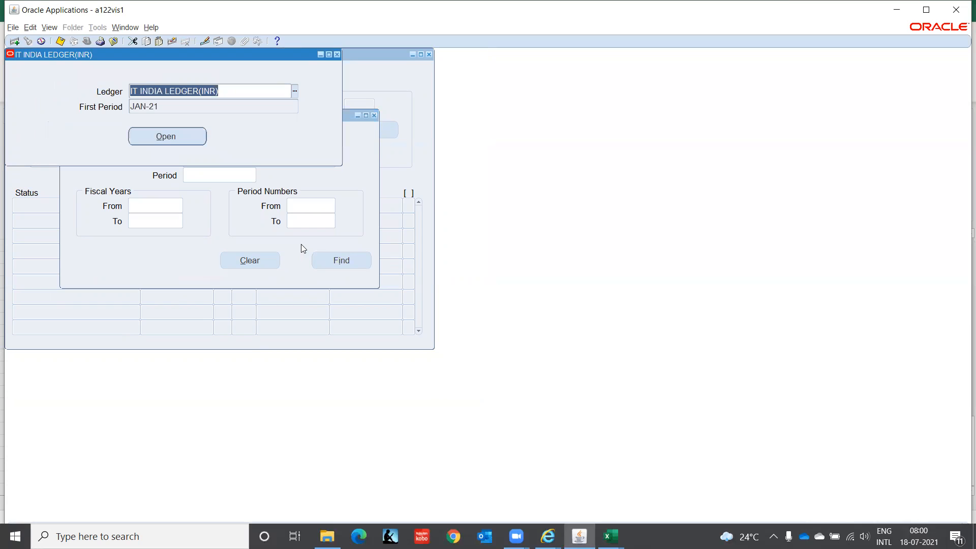
pyautogui.press('Return')
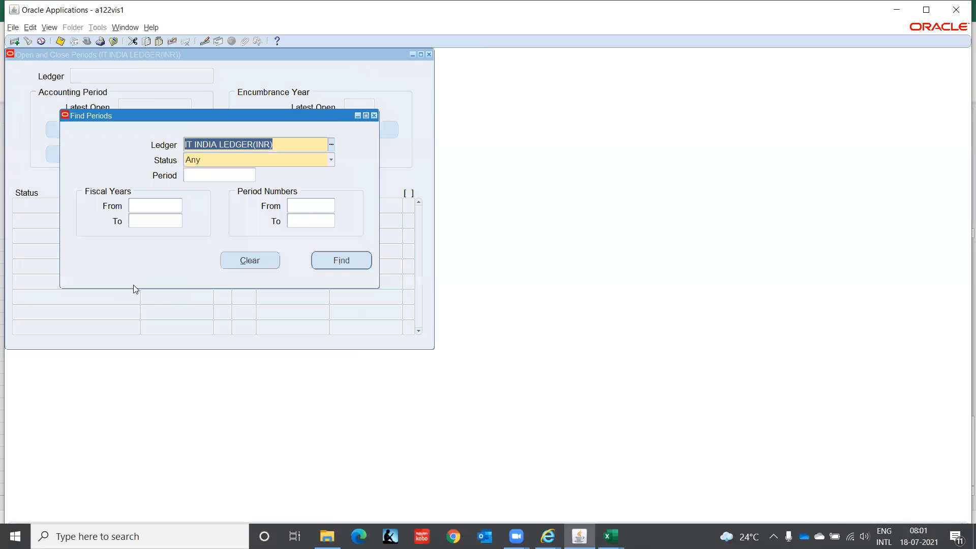
pyautogui.press('Return')
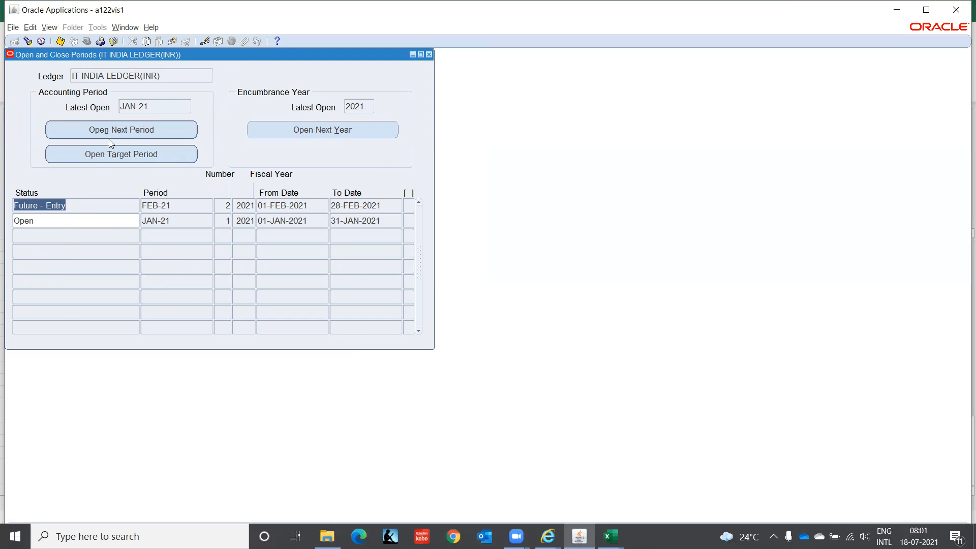
# Open all periods of IT INDIA LEDGER(INR) up to the target period JUL-21 and acknowledge the request
pyautogui.click(120, 159)
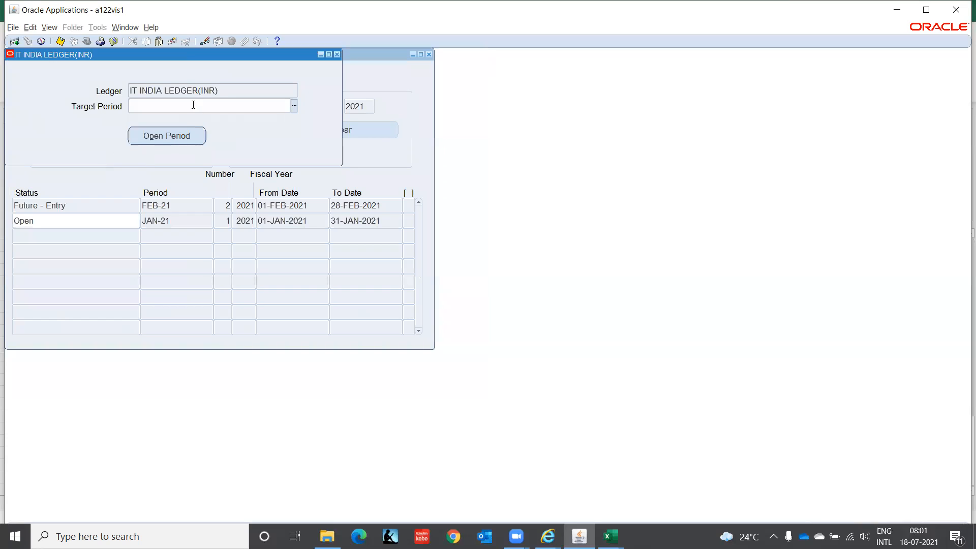
pyautogui.write('Jul-21')
pyautogui.press('Tab')
pyautogui.click(185, 139)
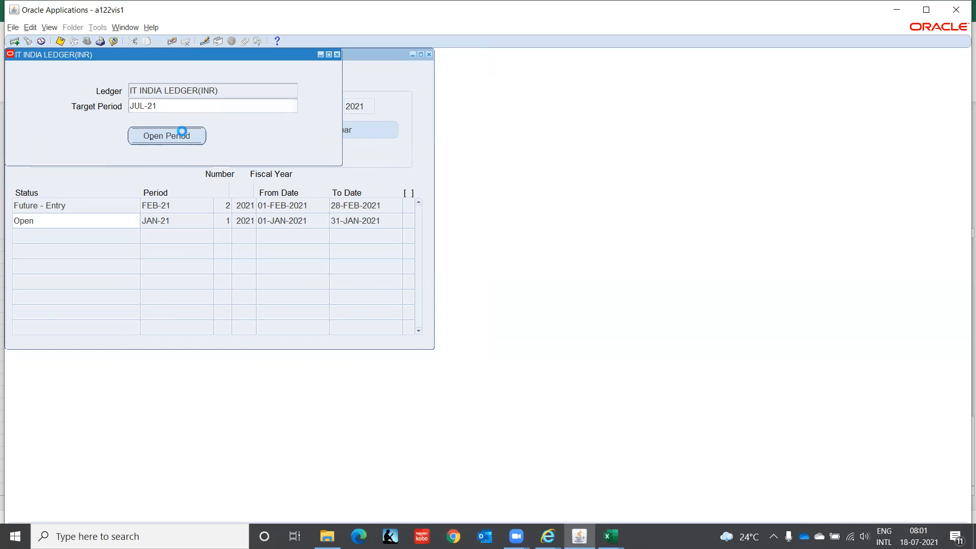
pyautogui.click(538, 305)
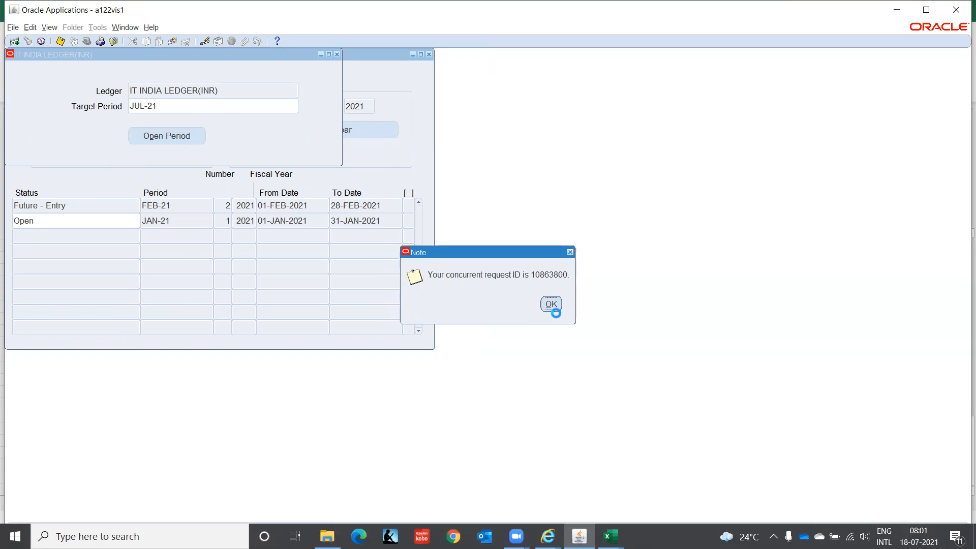
pyautogui.click(551, 306)
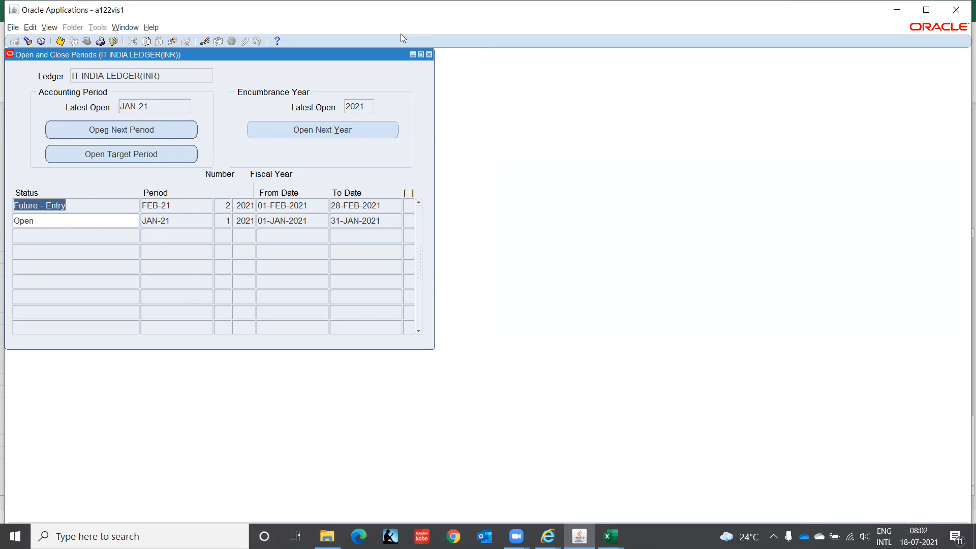
# Reload the Open and Close Periods form and set the periods JAN-21 through JUN-21 to Closed
pyautogui.click(429, 55)
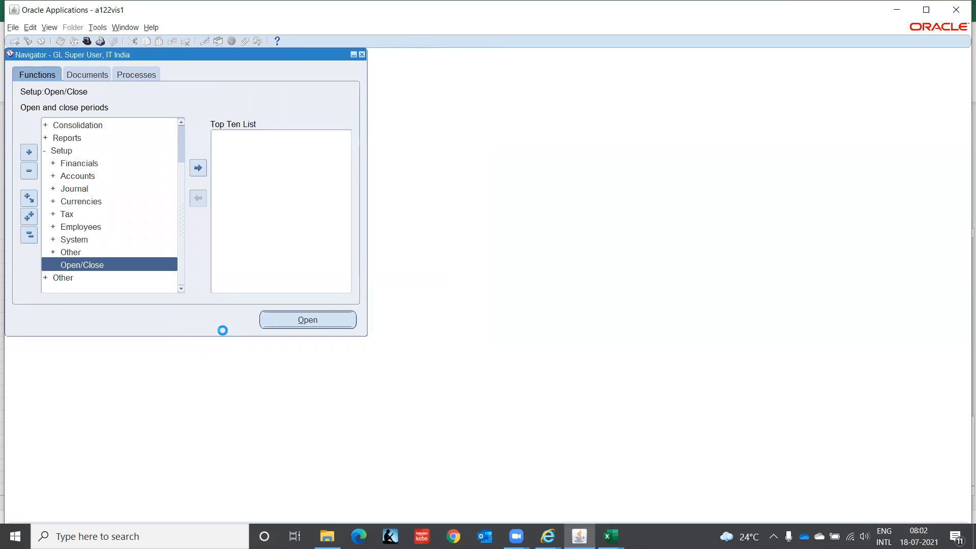
pyautogui.press('Return')
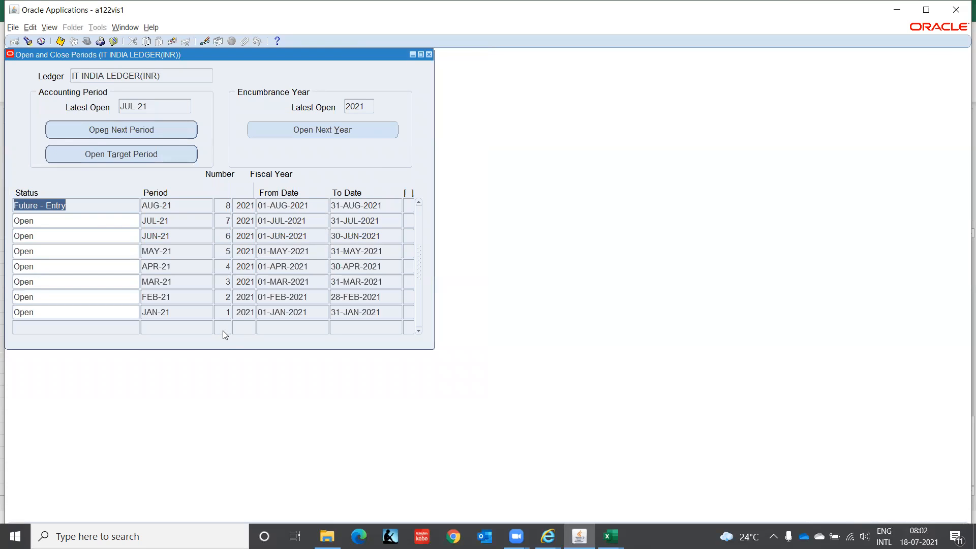
pyautogui.click(44, 313)
pyautogui.write('C')
pyautogui.press('Up')
pyautogui.write('C')
pyautogui.press('Up')
pyautogui.write('C')
pyautogui.press('Up')
pyautogui.write('C')
pyautogui.press('Up')
pyautogui.write('C')
pyautogui.press('Up')
pyautogui.write('c')
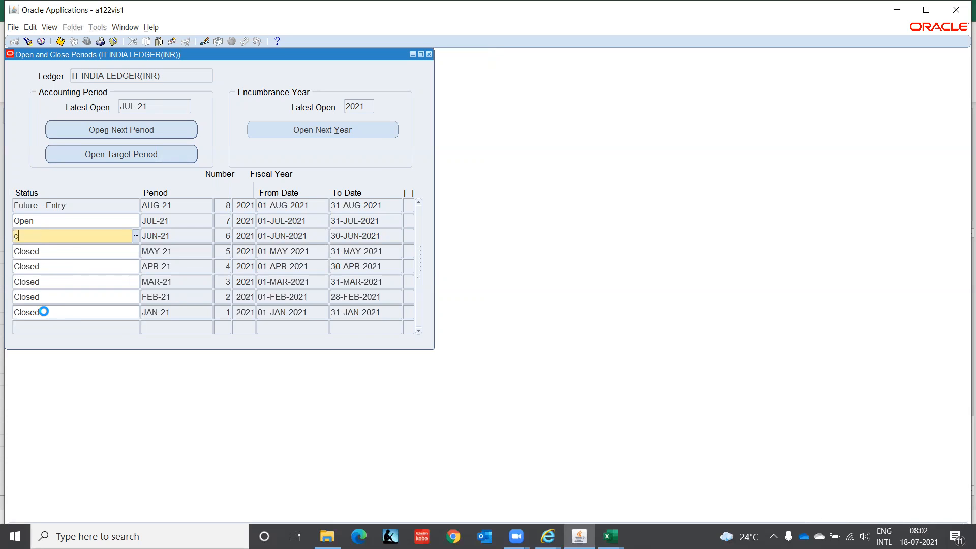
pyautogui.press('Up')
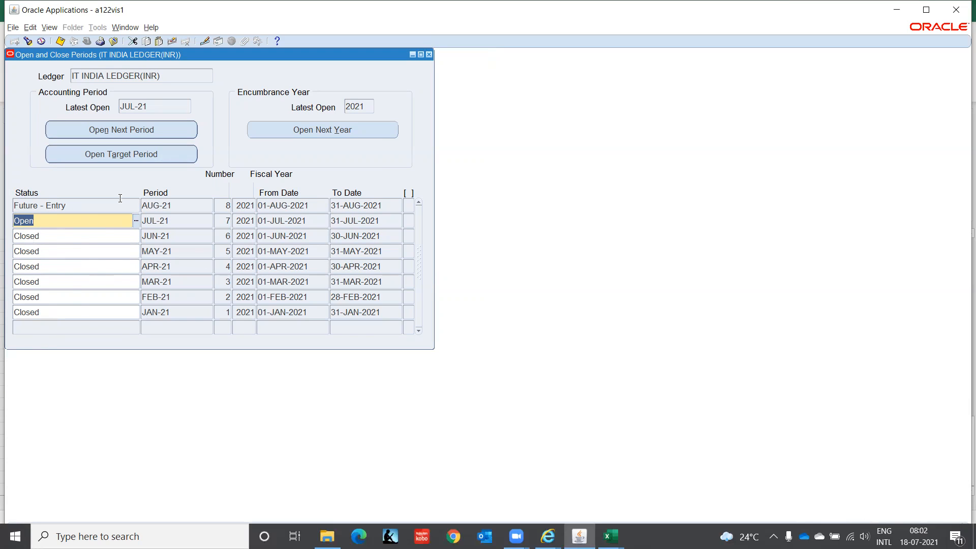
pyautogui.click(428, 53)
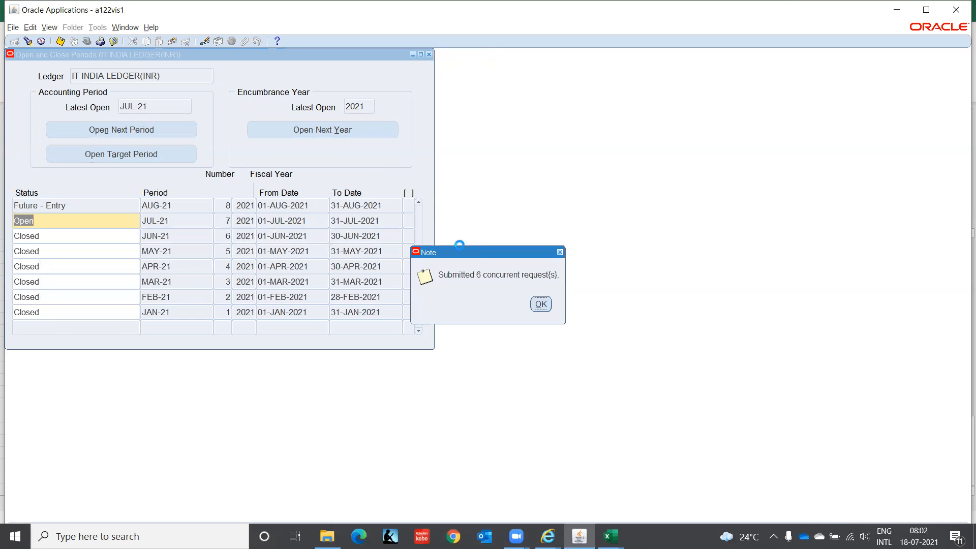
pyautogui.click(540, 303)
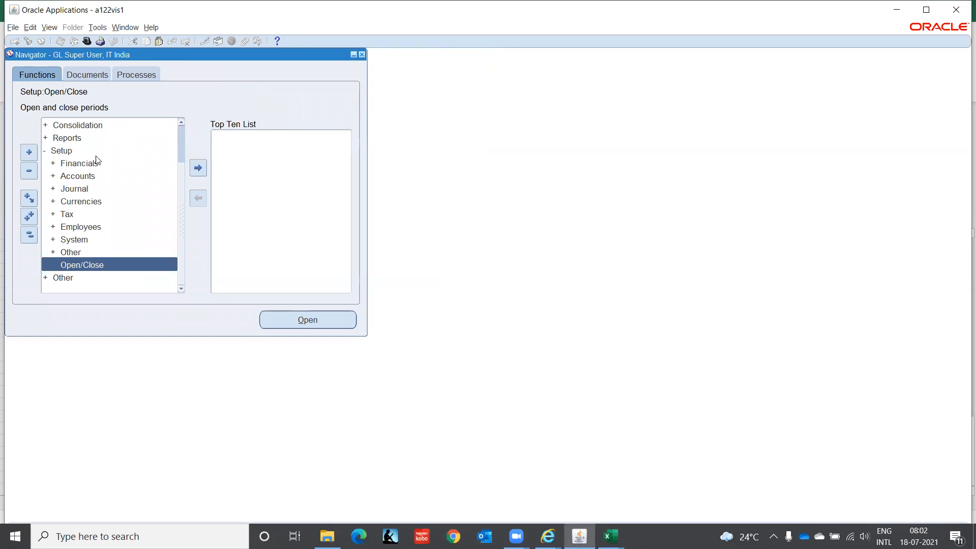
# Collapse the function list and start a new journal from the Journals entry function
pyautogui.click(29, 235)
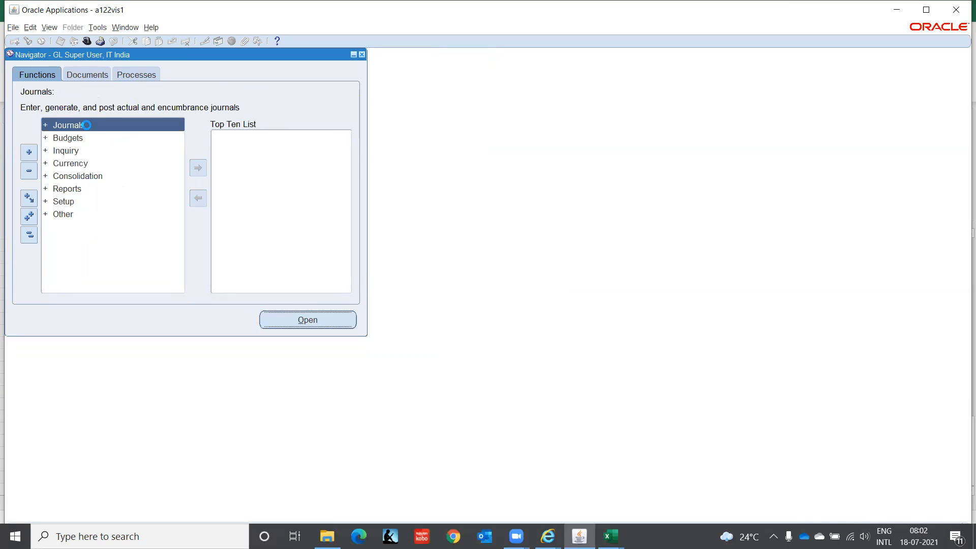
pyautogui.doubleClick(86, 125)
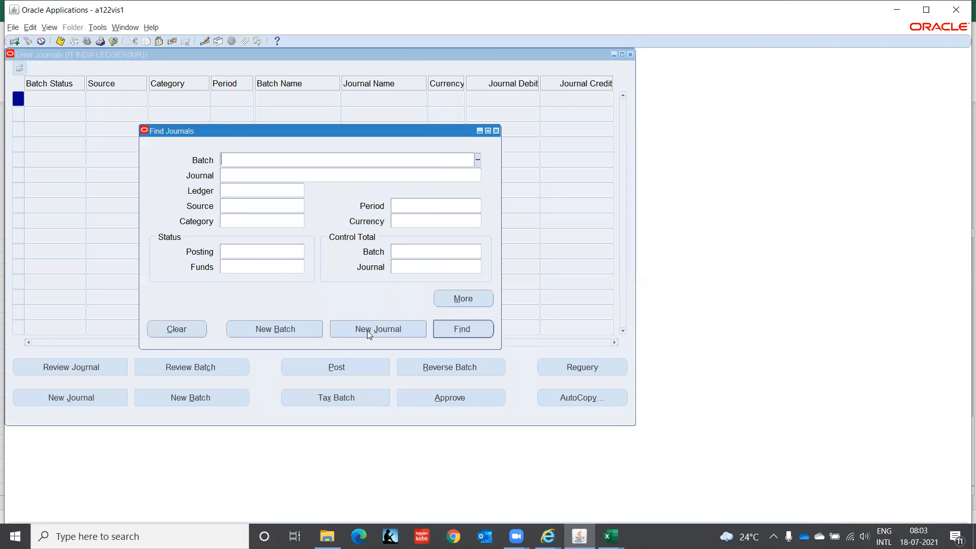
pyautogui.click(369, 332)
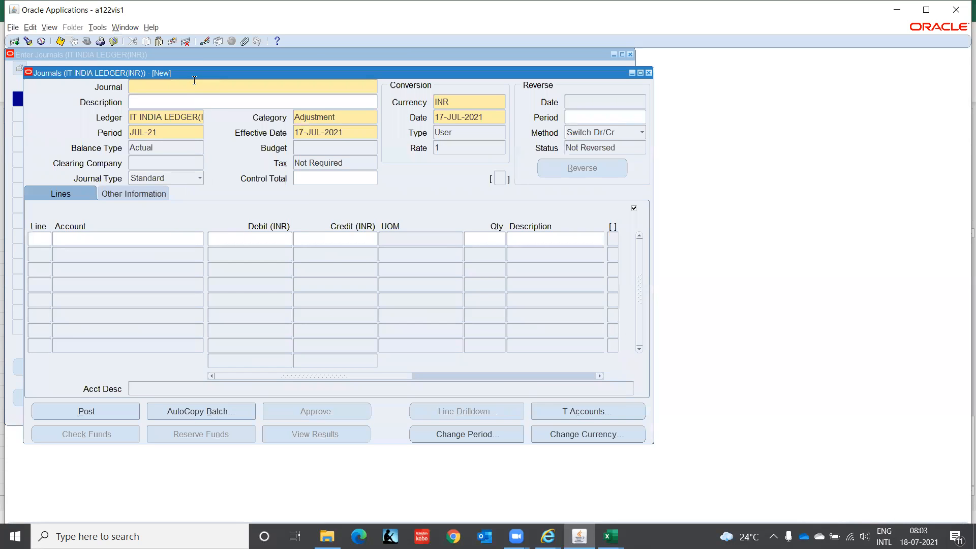
# Name the new journal TEST and check its period and effective date
pyautogui.write('TEST')
pyautogui.press('Tab')
pyautogui.press('Tab')
pyautogui.press('Tab')
pyautogui.press('Tab')
pyautogui.press('Tab')
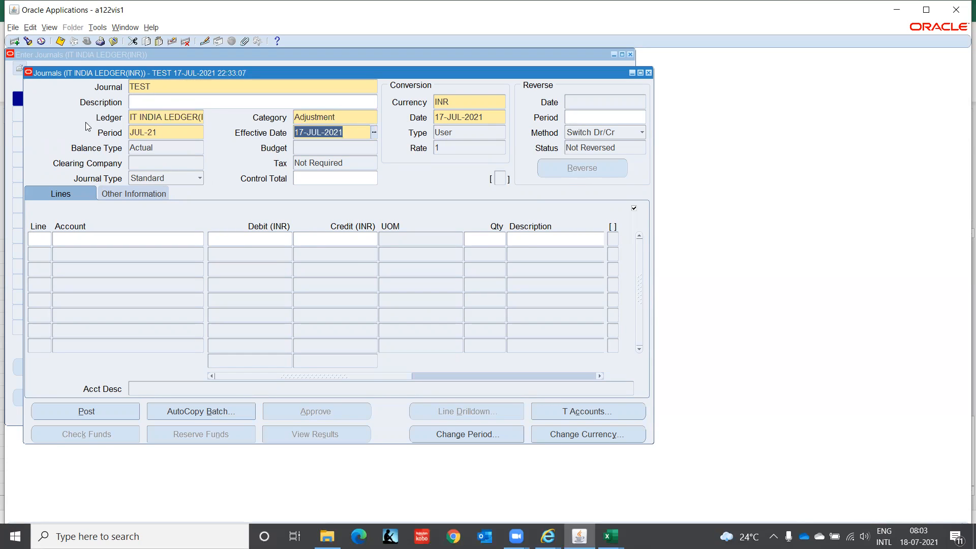
pyautogui.click(175, 131)
pyautogui.click(363, 133)
# Start journal line 1 and enter company C1, location CHN and function 000 in its account combination
pyautogui.click(45, 239)
pyautogui.write('1')
pyautogui.press('Tab')
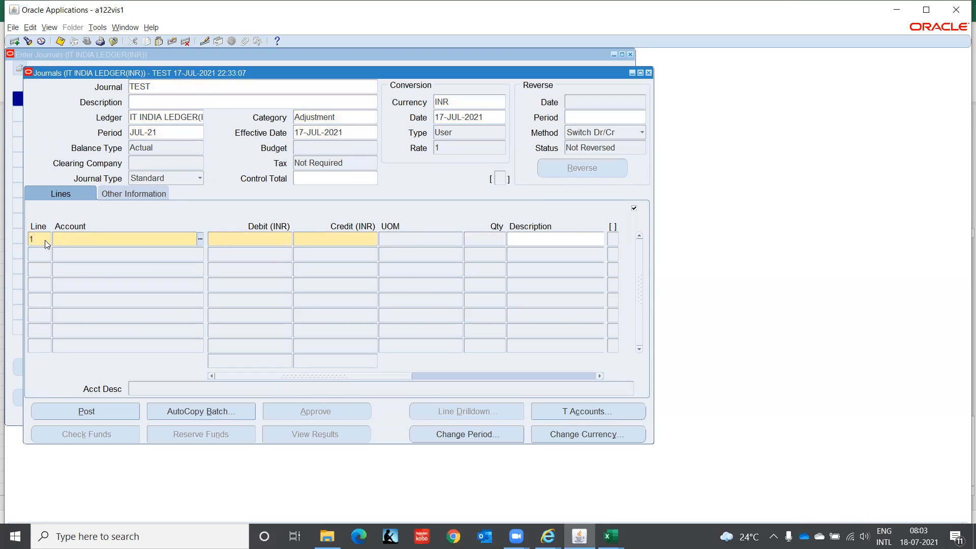
pyautogui.write('C1')
pyautogui.press('Tab')
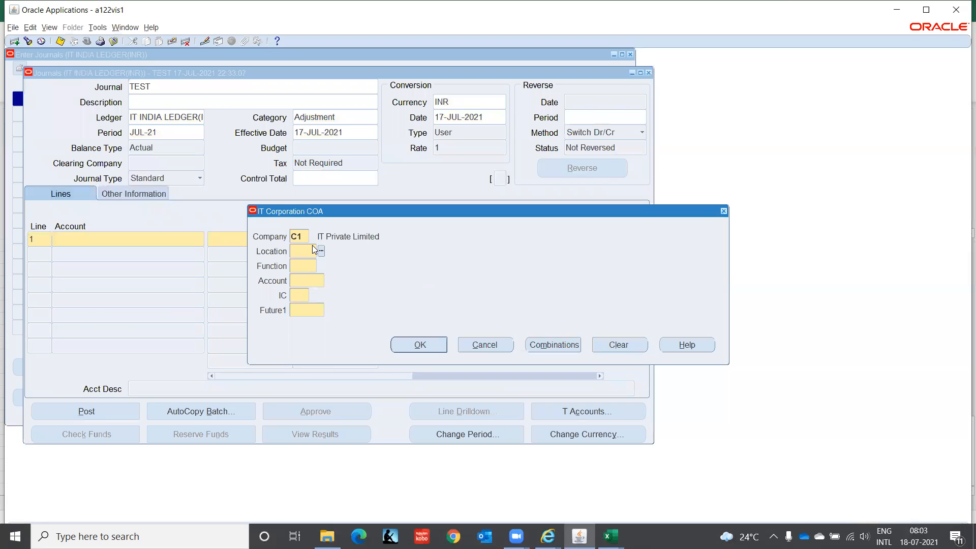
pyautogui.write('CHN')
pyautogui.press('Tab')
pyautogui.hotkey('shift', 'Tab')
pyautogui.write('000')
pyautogui.press('Tab')
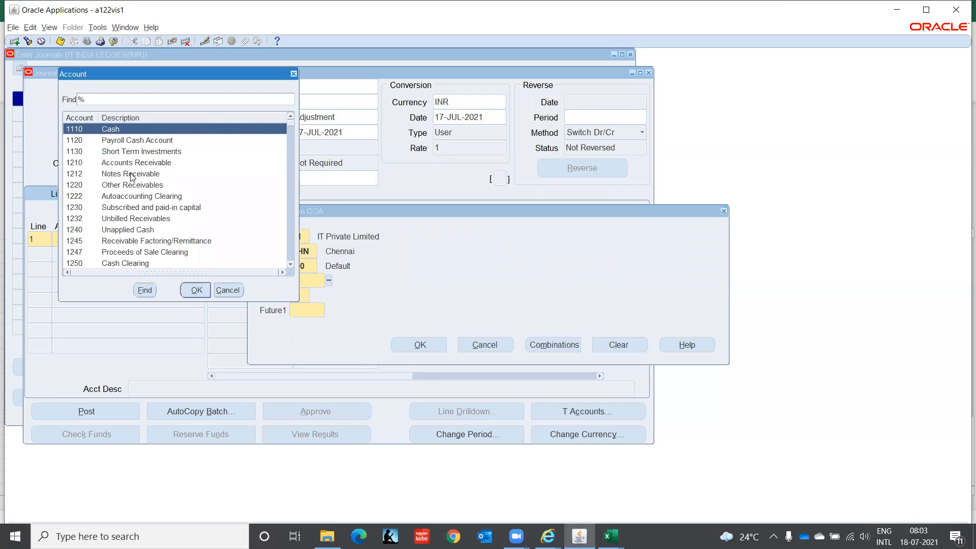
# Choose account 3200 Paid in Capital for line 1's account combination
pyautogui.click(130, 186)
pyautogui.press('Down')
pyautogui.press('Down')
pyautogui.press('Down')
pyautogui.press('Down')
pyautogui.press('Down')
pyautogui.press('Down')
pyautogui.press('Down')
pyautogui.press('Down')
pyautogui.press('Down')
pyautogui.press('Down')
pyautogui.press('Down')
pyautogui.press('Down')
pyautogui.press('Down')
pyautogui.press('Down')
pyautogui.press('Down')
pyautogui.press('Down')
pyautogui.press('Down')
pyautogui.press('Down')
pyautogui.press('Down')
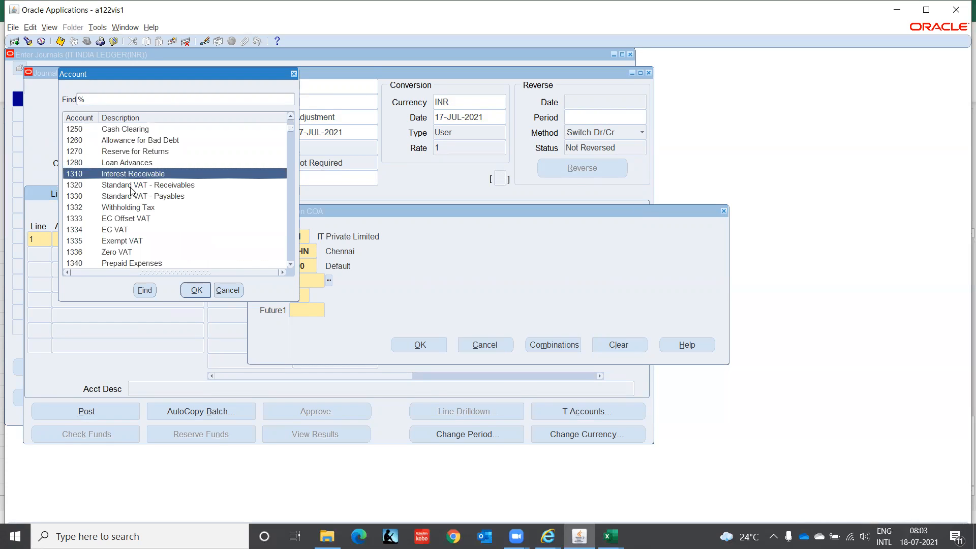
pyautogui.press('Down')
pyautogui.press('Down')
pyautogui.press('Down')
pyautogui.press('Down')
pyautogui.press('Down')
pyautogui.press('Down')
pyautogui.press('Down')
pyautogui.press('Down')
pyautogui.press('Down')
pyautogui.press('Down')
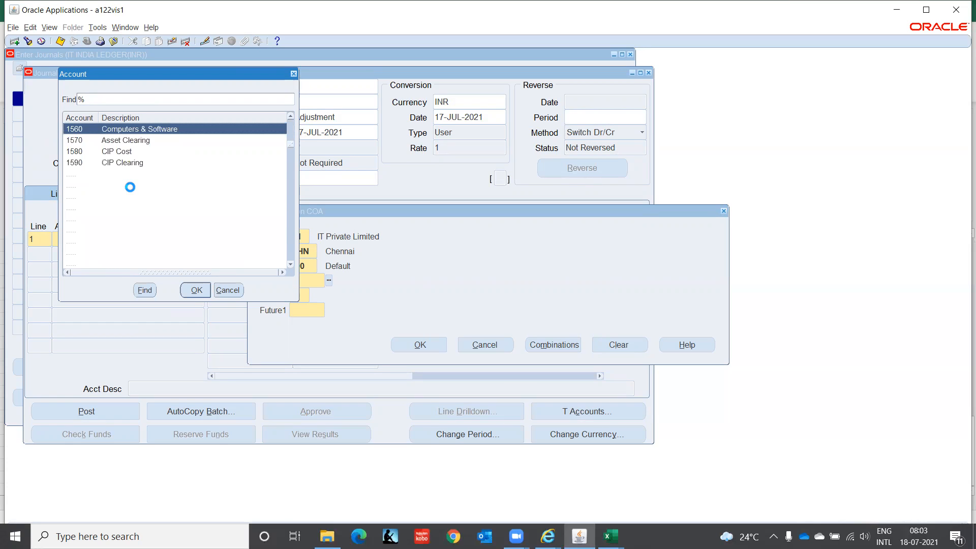
pyautogui.press('Down')
pyautogui.press('Down')
pyautogui.press('Down')
pyautogui.press('Down')
pyautogui.press('Down')
pyautogui.press('Down')
pyautogui.press('Down')
pyautogui.press('Down')
pyautogui.press('Down')
pyautogui.press('Down')
pyautogui.press('Down')
pyautogui.press('Down')
pyautogui.press('Down')
pyautogui.press('Down')
pyautogui.press('Down')
pyautogui.press('Down')
pyautogui.press('Down')
pyautogui.press('Down')
pyautogui.press('Down')
pyautogui.press('Down')
pyautogui.press('Down')
pyautogui.press('Down')
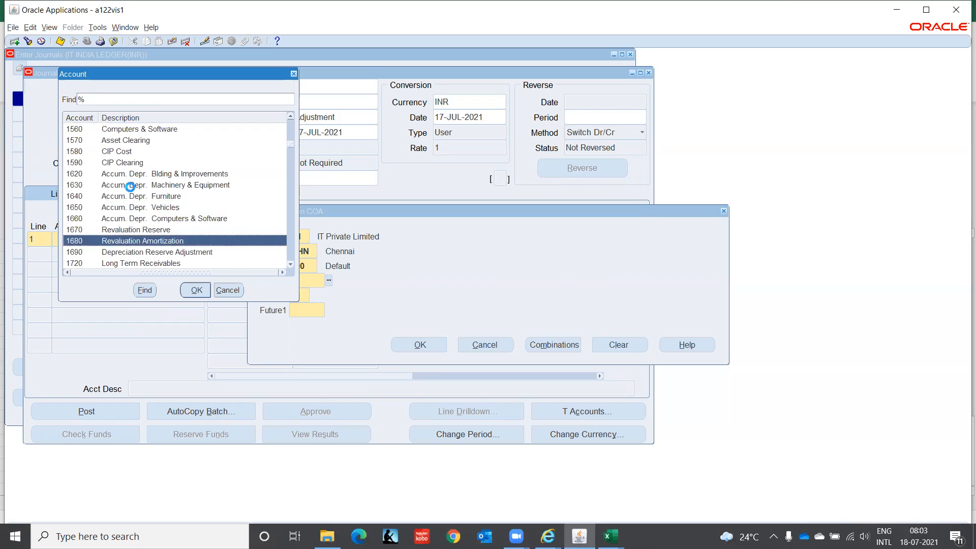
pyautogui.press('Down')
pyautogui.press('Down')
pyautogui.press('Down')
pyautogui.press('Down')
pyautogui.press('Down')
pyautogui.press('Down')
pyautogui.press('Down')
pyautogui.press('Down')
pyautogui.press('Down')
pyautogui.press('Down')
pyautogui.press('Down')
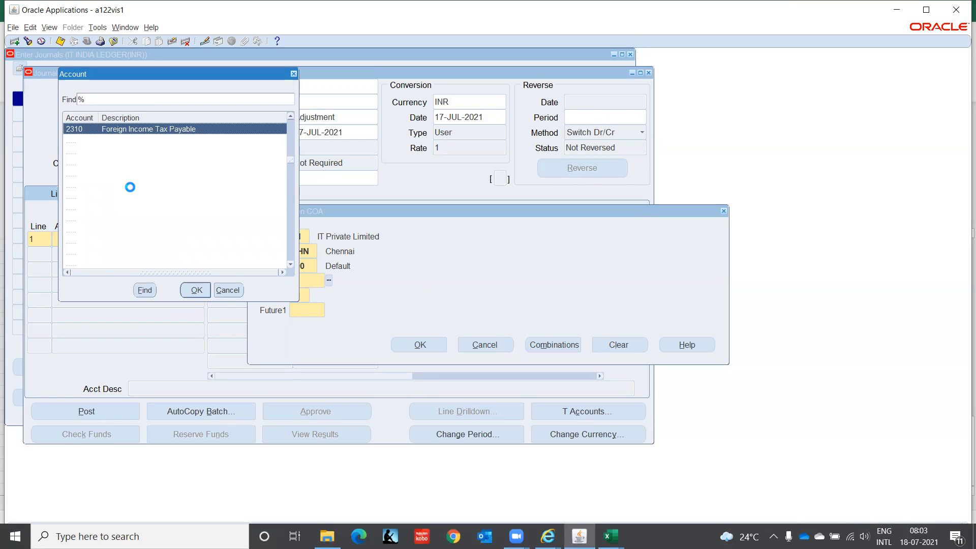
pyautogui.press('Down')
pyautogui.press('Down')
pyautogui.press('Down')
pyautogui.press('Down')
pyautogui.press('Down')
pyautogui.press('Down')
pyautogui.press('Down')
pyautogui.press('Down')
pyautogui.press('Down')
pyautogui.press('Down')
pyautogui.press('Down')
pyautogui.press('Down')
pyautogui.press('Down')
pyautogui.press('Down')
pyautogui.press('Down')
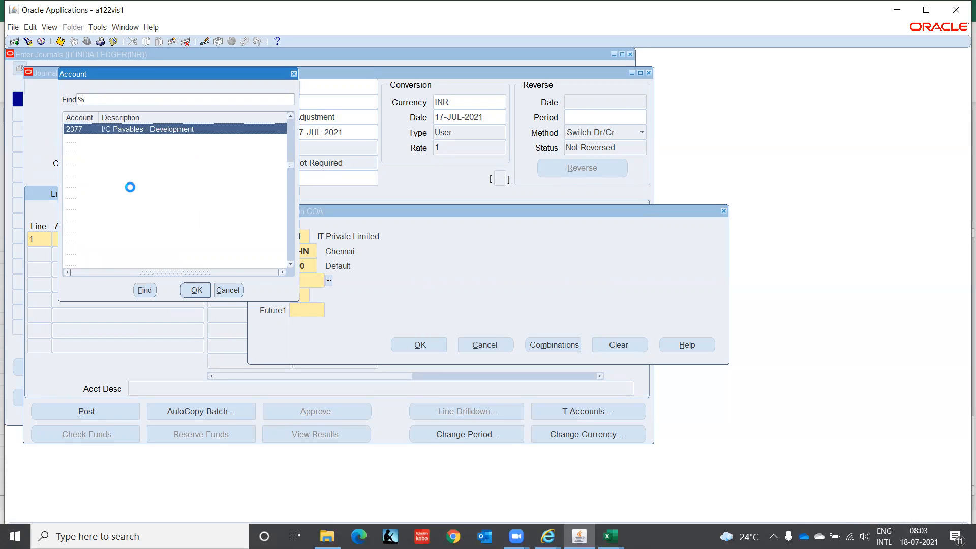
pyautogui.press('Down')
pyautogui.press('Down')
pyautogui.press('Down')
pyautogui.press('Down')
pyautogui.press('Down')
pyautogui.press('Down')
pyautogui.press('Down')
pyautogui.press('Down')
pyautogui.press('Down')
pyautogui.press('Down')
pyautogui.press('Down')
pyautogui.press('Down')
pyautogui.press('Down')
pyautogui.press('Down')
pyautogui.press('Down')
pyautogui.press('Down')
pyautogui.press('Down')
pyautogui.press('Down')
pyautogui.press('Down')
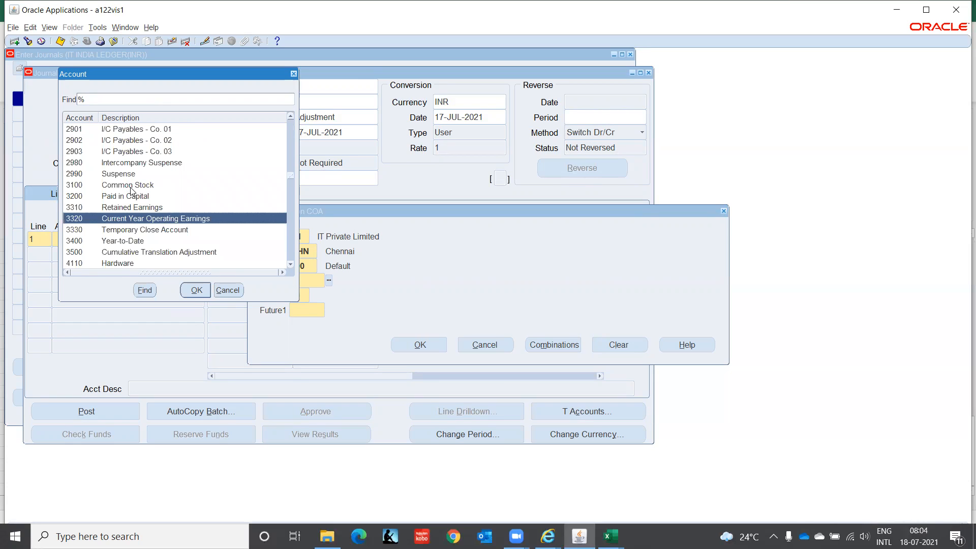
pyautogui.press('Up')
pyautogui.press('Up')
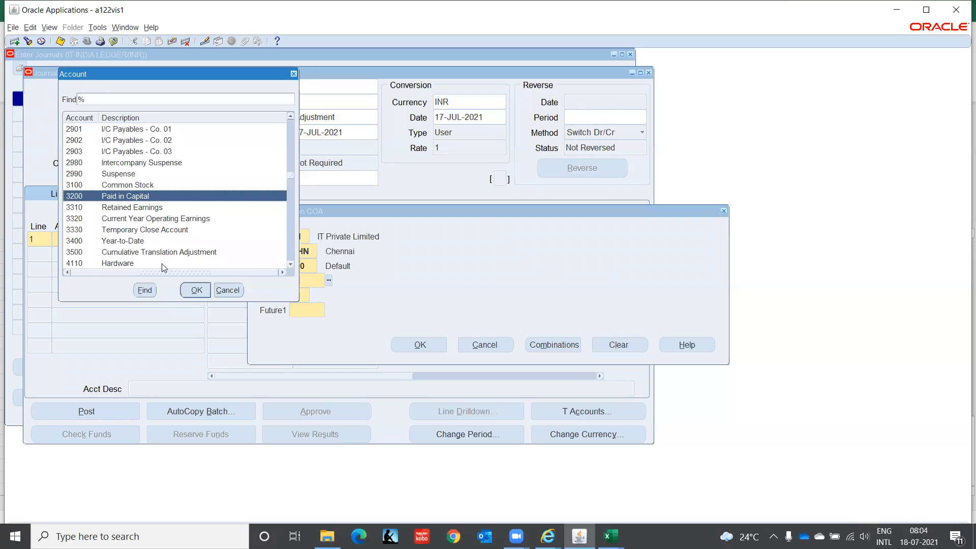
pyautogui.click(192, 292)
# Complete line 1's account combination with IC 00 and Future1 0000, and accept it
pyautogui.write('00')
pyautogui.press('Tab')
pyautogui.write('0000')
pyautogui.press('Tab')
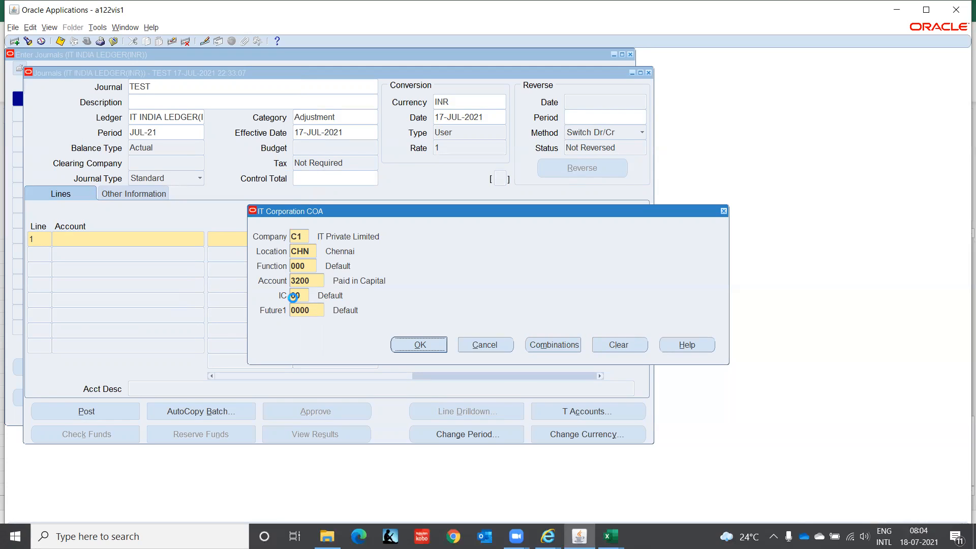
pyautogui.press('Return')
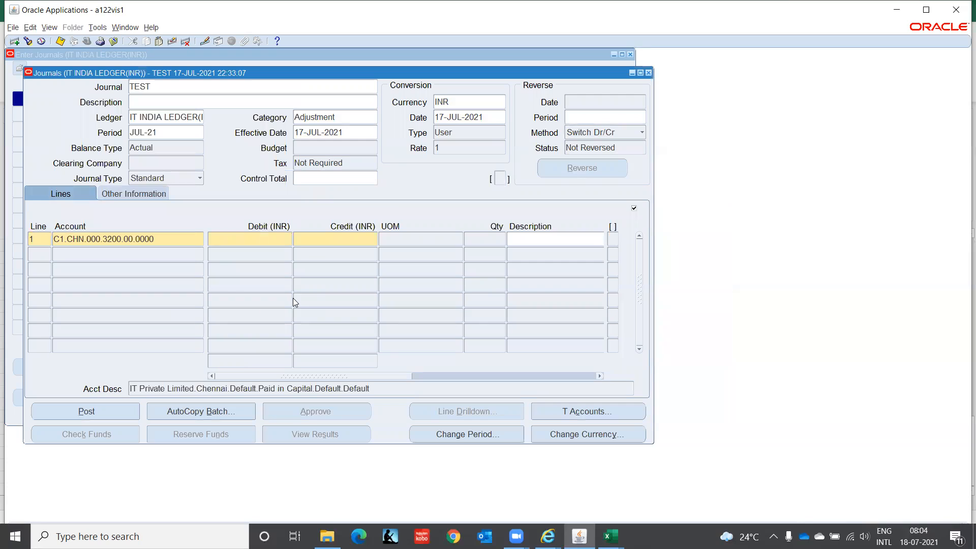
# Enter a debit of 100 on line 1 and add journal line 2
pyautogui.write('100')
pyautogui.press('Tab')
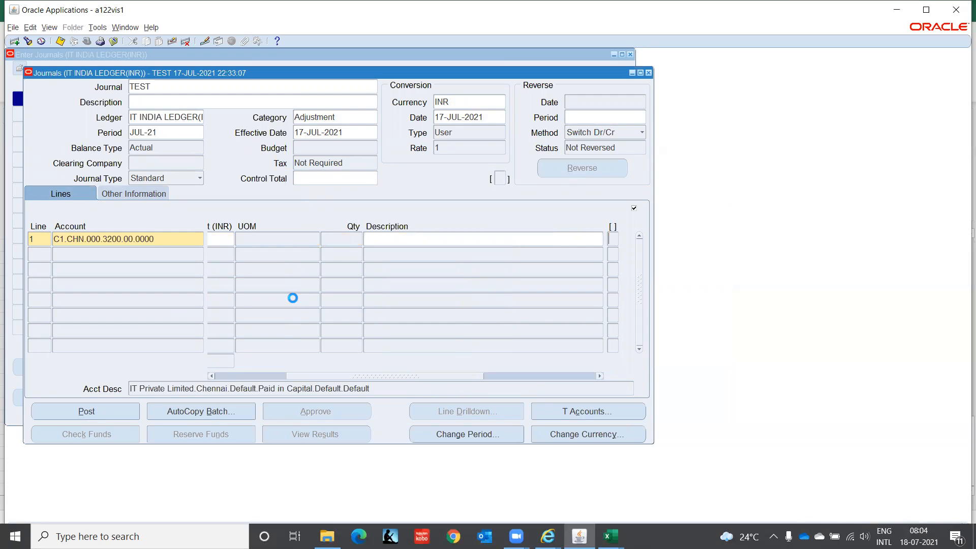
pyautogui.press('Return')
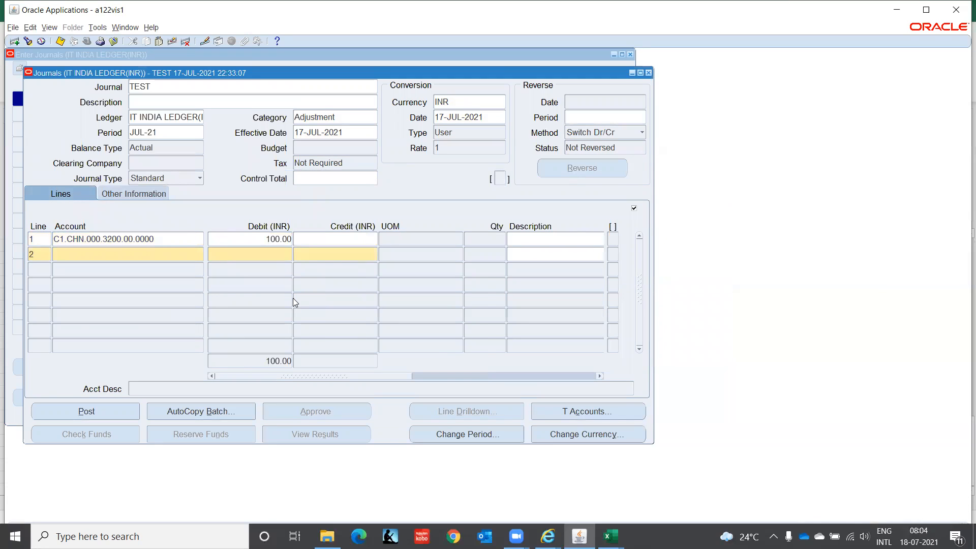
# Copy line 1's account combination to line 2 and change its account segment to 1110 Cash
pyautogui.hotkey('shift', 'Tab')
pyautogui.hotkey('shift', 'F5')
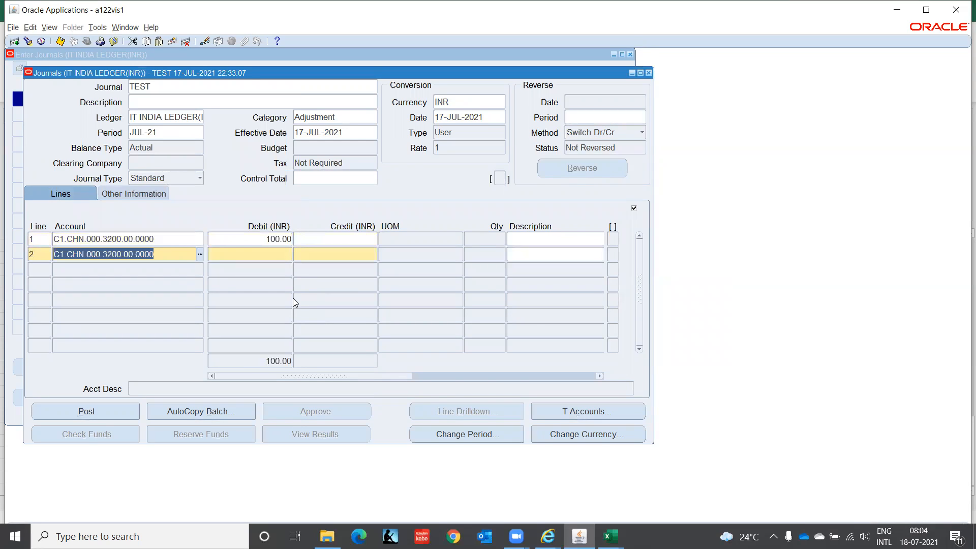
pyautogui.hotkey('ctrl', 'l')
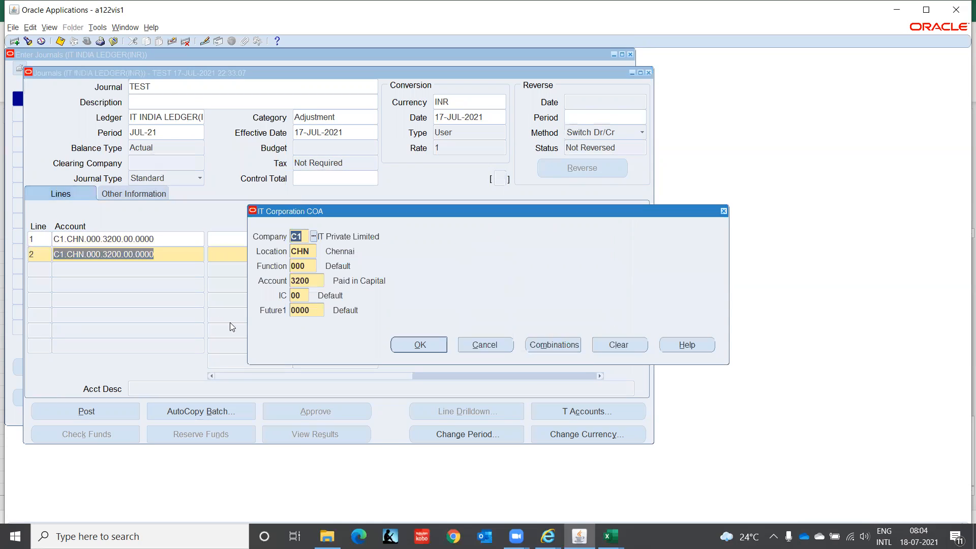
pyautogui.click(314, 280)
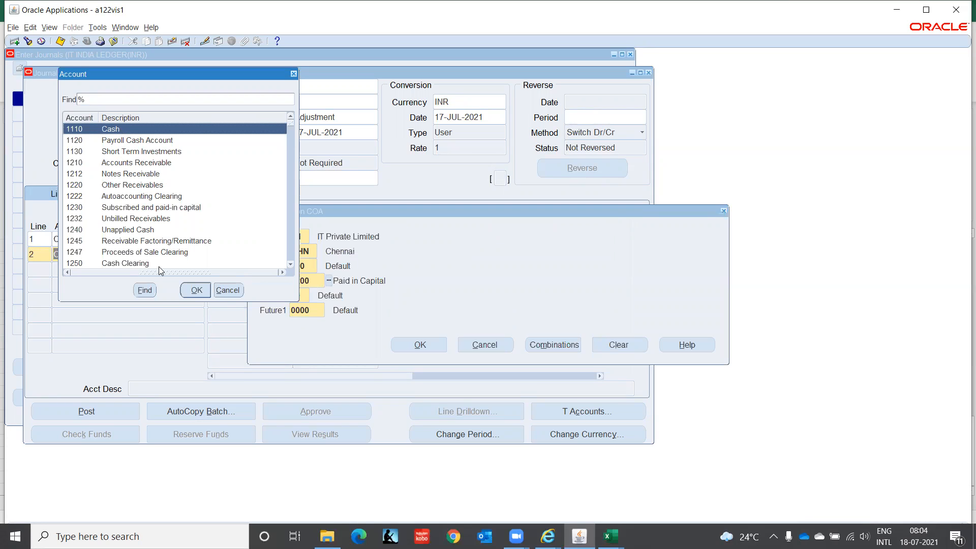
pyautogui.click(196, 290)
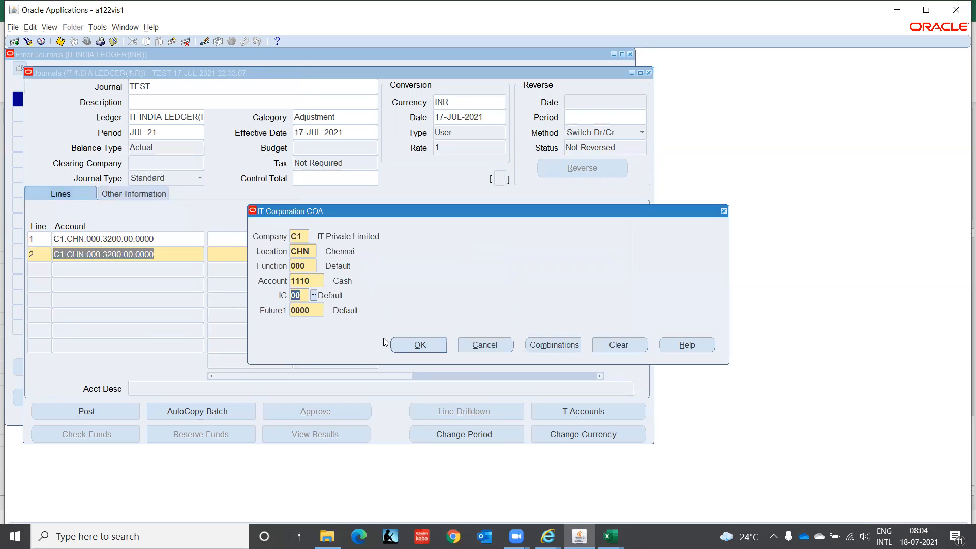
pyautogui.click(420, 345)
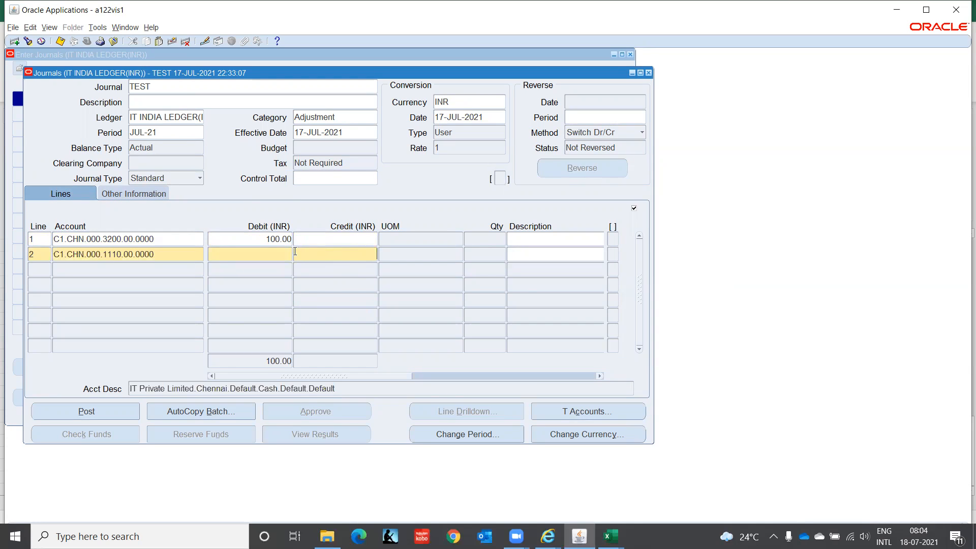
# Enter a debit of 100 on line 2 and replace line 1's debit with a credit of 100
pyautogui.write('00')
pyautogui.press('Up')
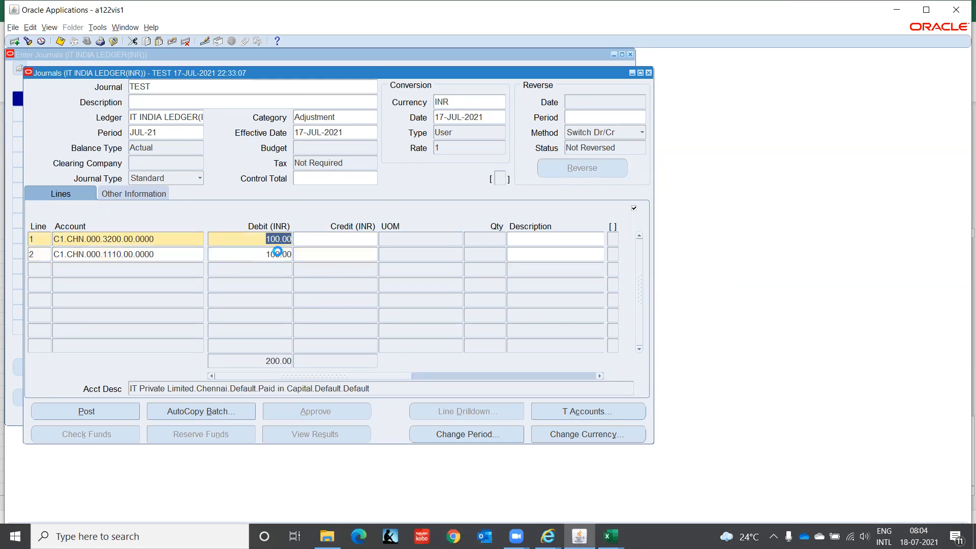
pyautogui.press('Delete')
pyautogui.press('Tab')
pyautogui.write('100')
pyautogui.press('Tab')
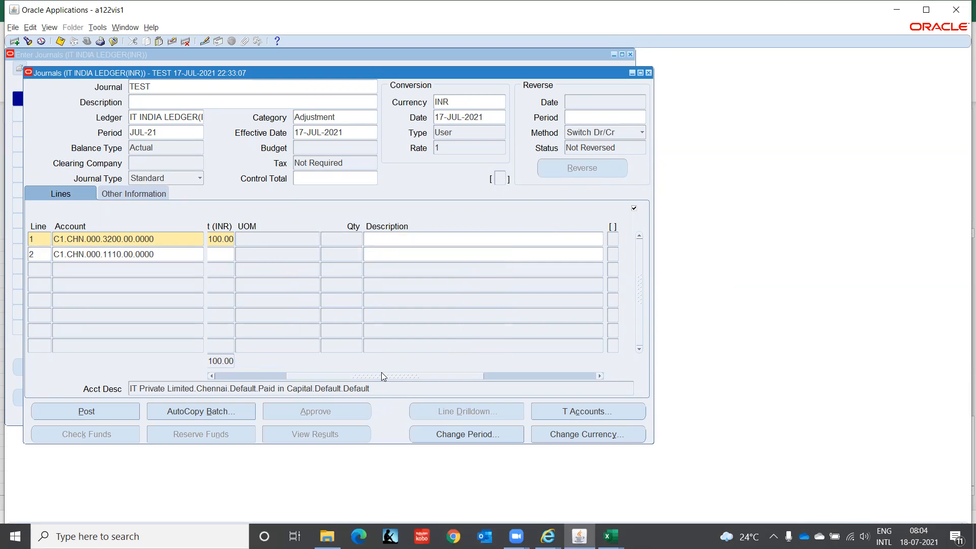
pyautogui.moveTo(382, 375); pyautogui.dragTo(309, 376)
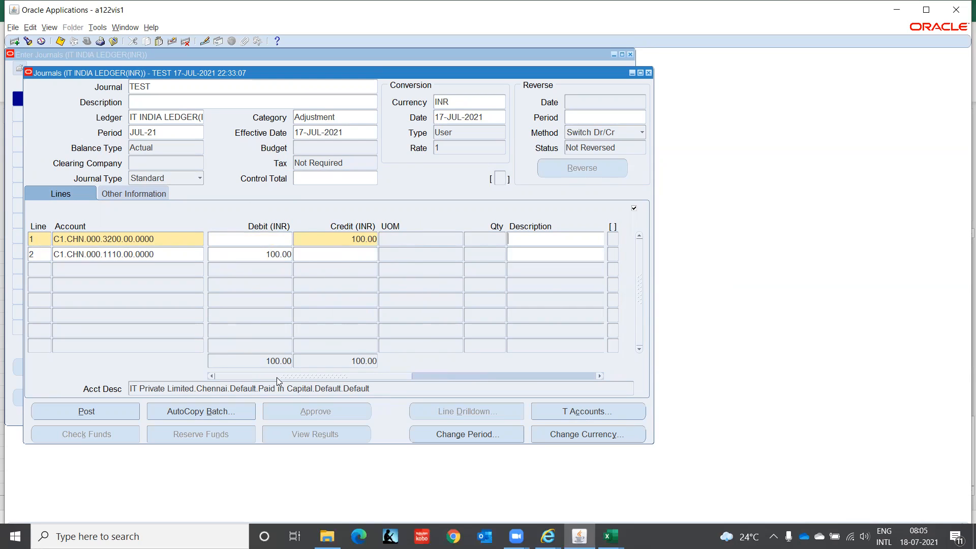
# Save the TEST journal, post it and acknowledge the concurrent request note
pyautogui.click(234, 336)
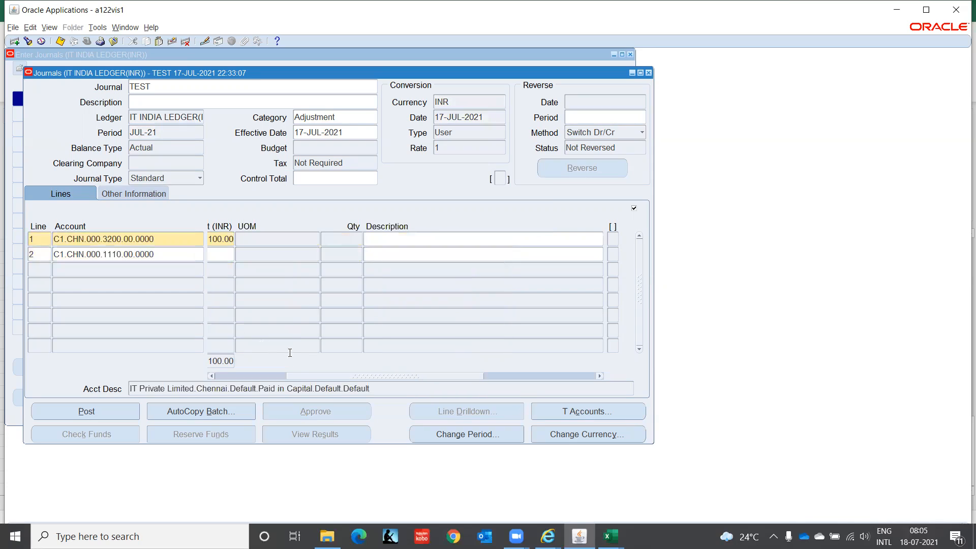
pyautogui.moveTo(303, 379); pyautogui.dragTo(50, 377)
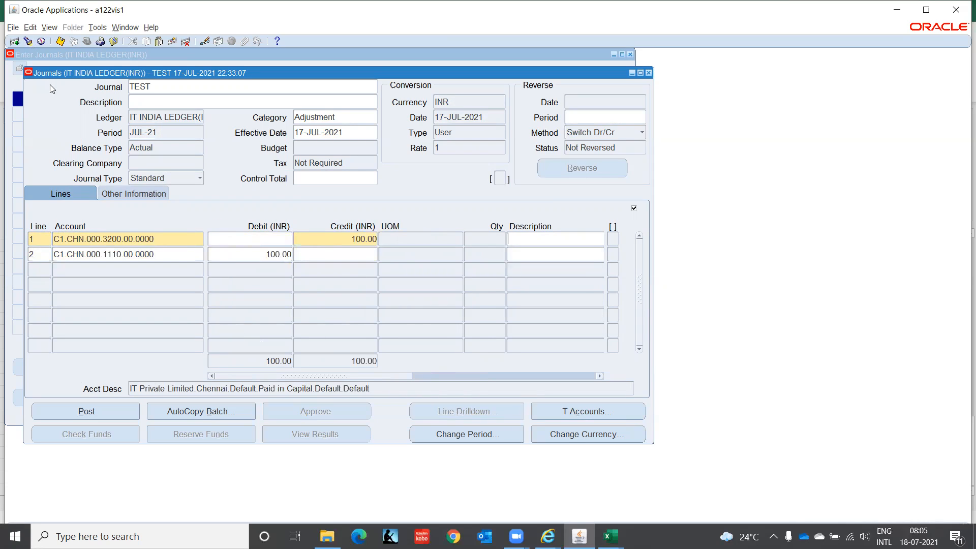
pyautogui.click(92, 413)
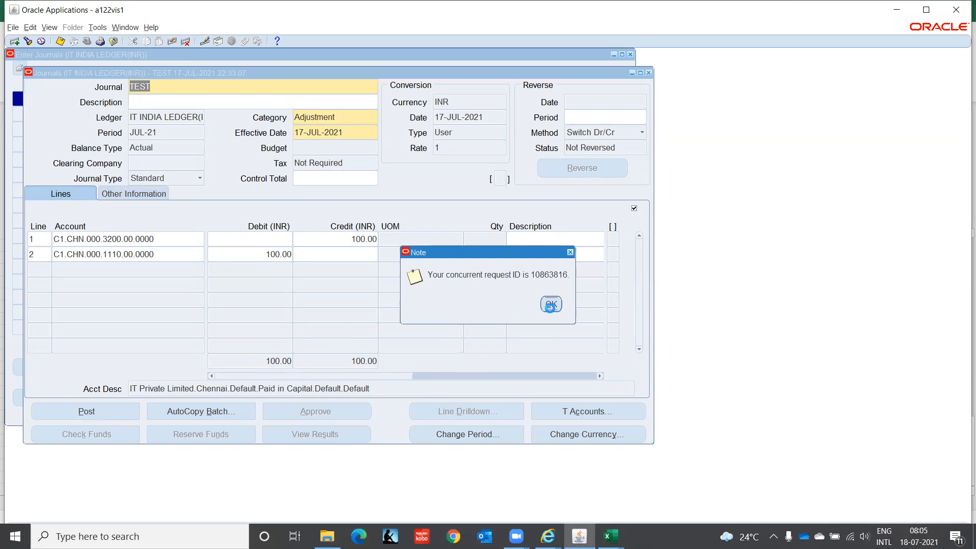
pyautogui.click(550, 305)
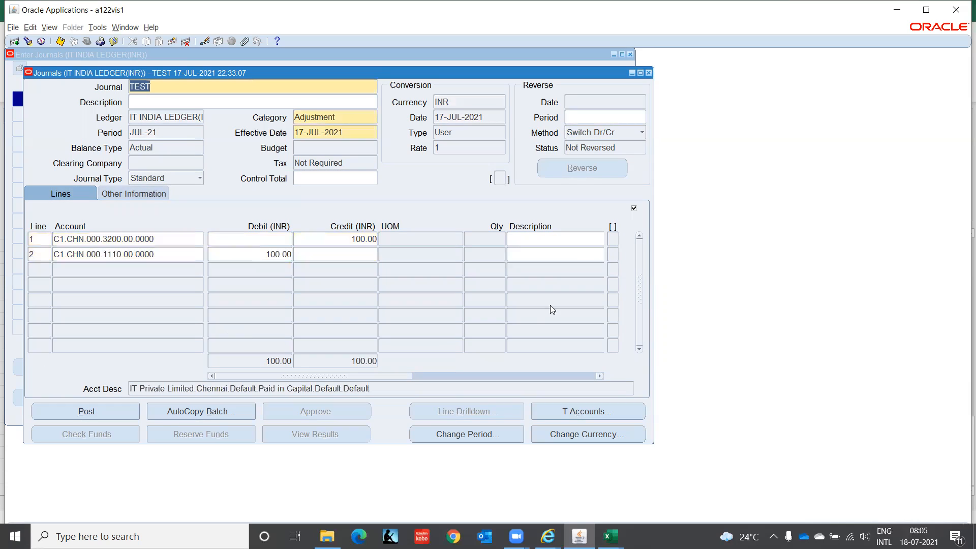
# Close the journal and display the list of concurrent requests
pyautogui.click(648, 72)
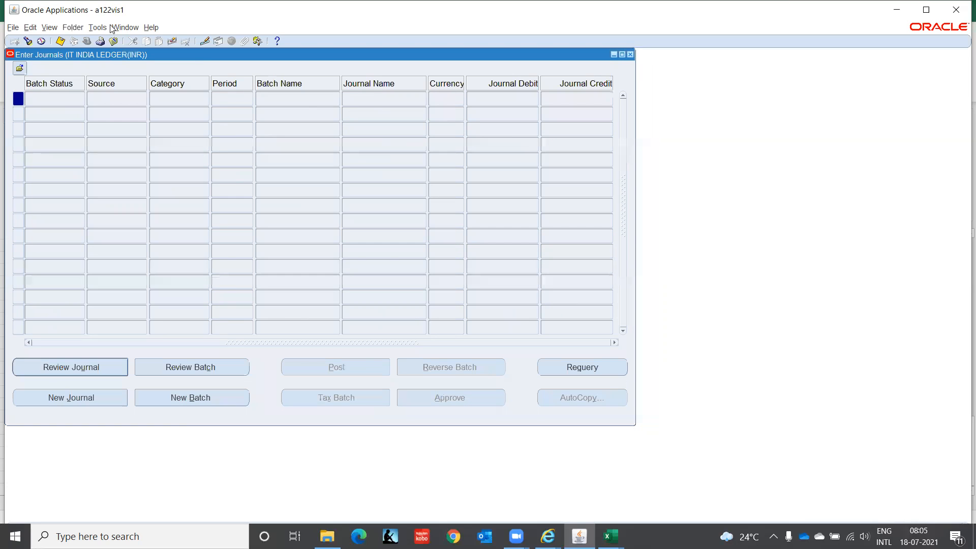
pyautogui.click(49, 28)
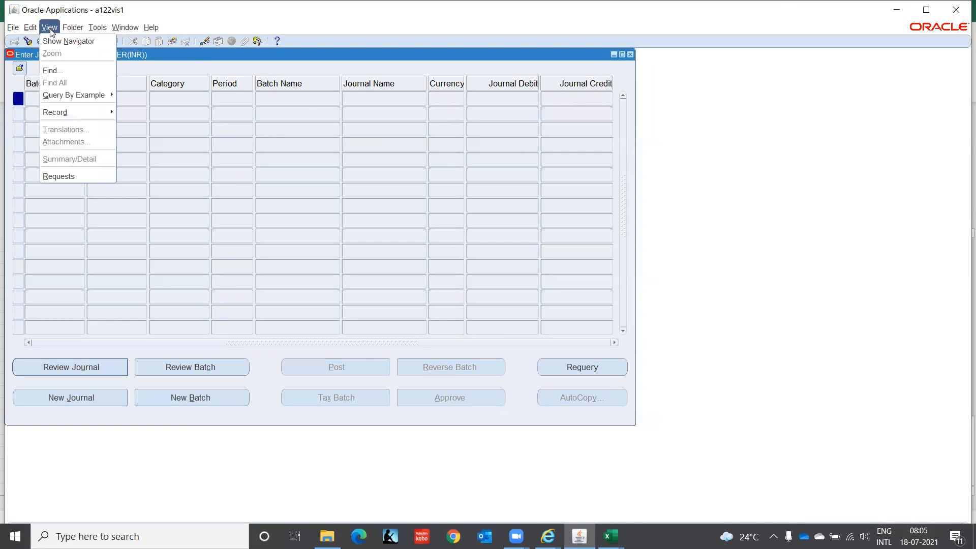
pyautogui.click(81, 175)
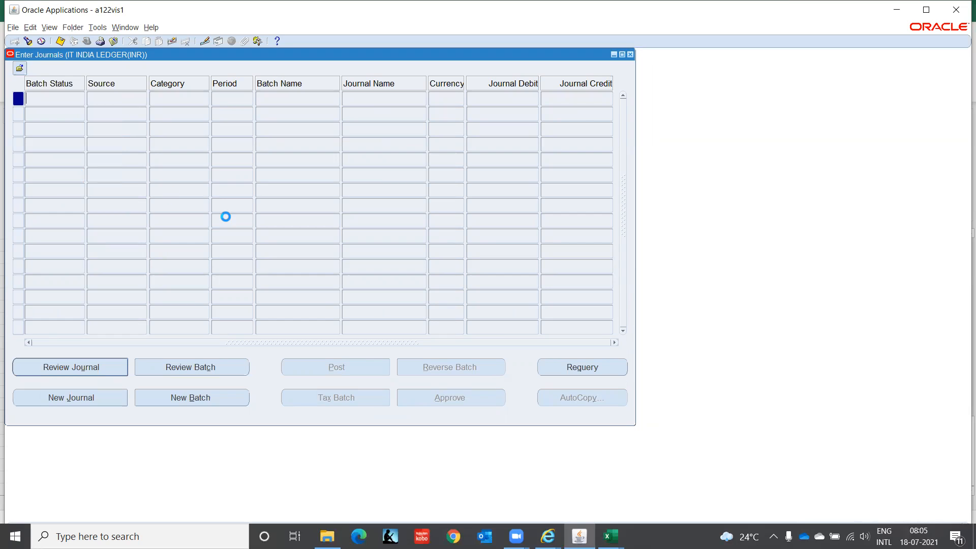
pyautogui.click(406, 356)
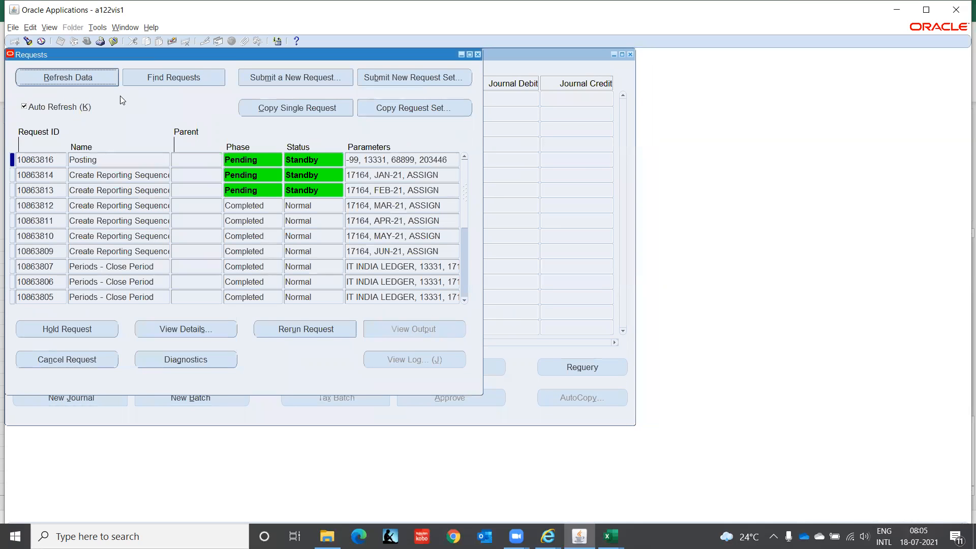
# Refresh the request list to track the Posting request's phase and status, and close the list
pyautogui.click(94, 80)
pyautogui.click(94, 81)
pyautogui.click(94, 81)
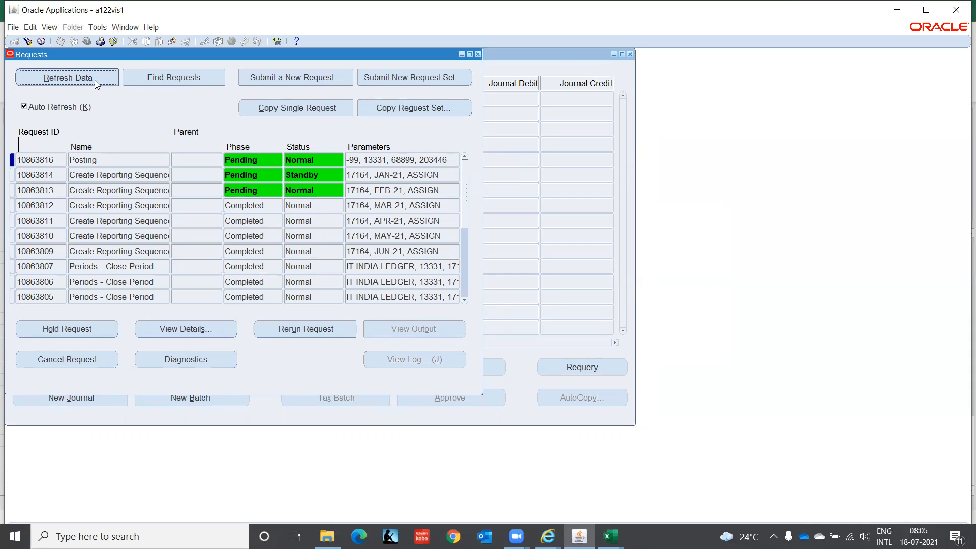
pyautogui.click(95, 80)
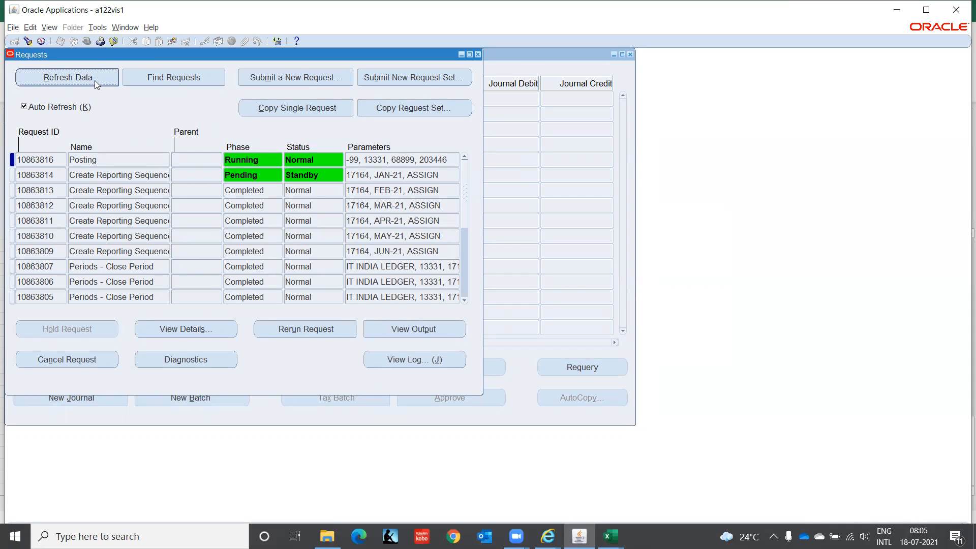
pyautogui.click(95, 81)
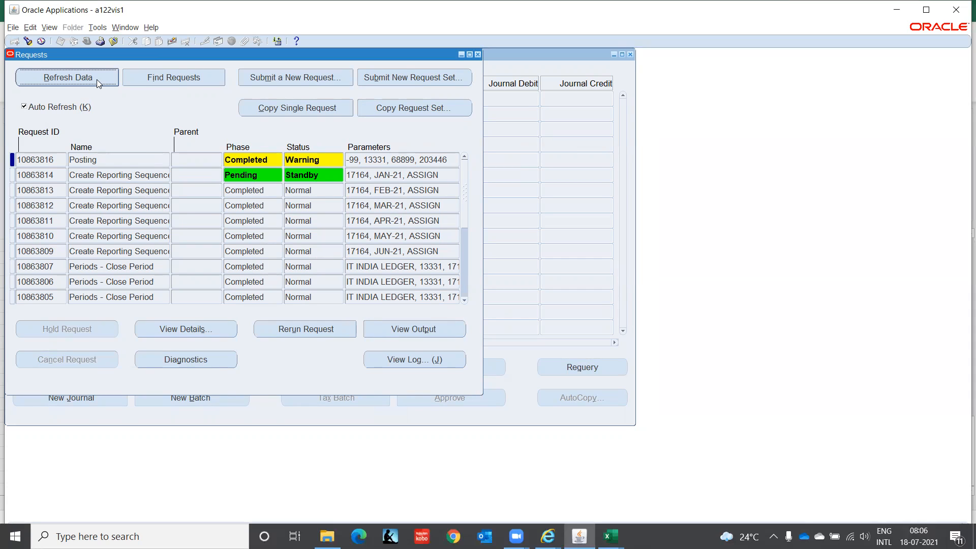
pyautogui.click(479, 54)
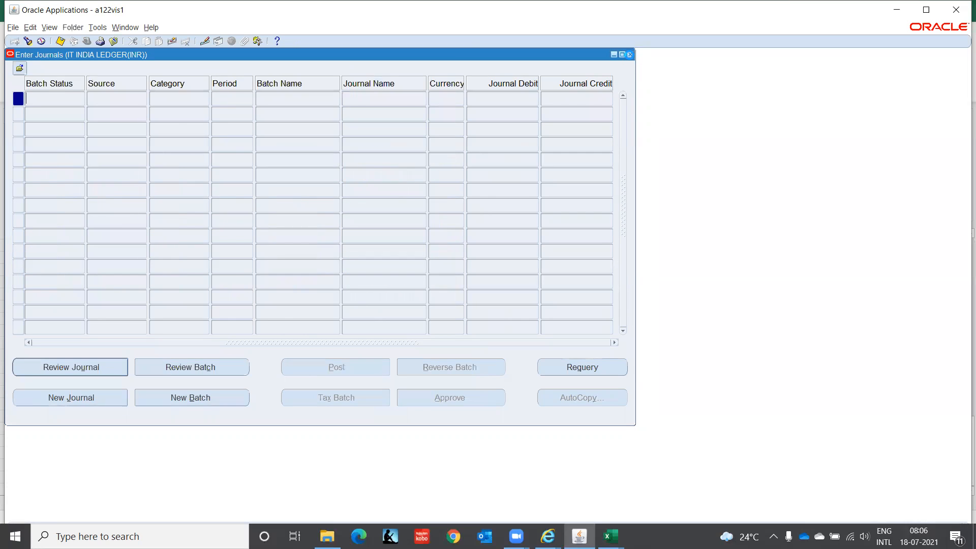
# Reopen journal entry and search for the journal named TEST
pyautogui.click(630, 55)
pyautogui.press('Return')
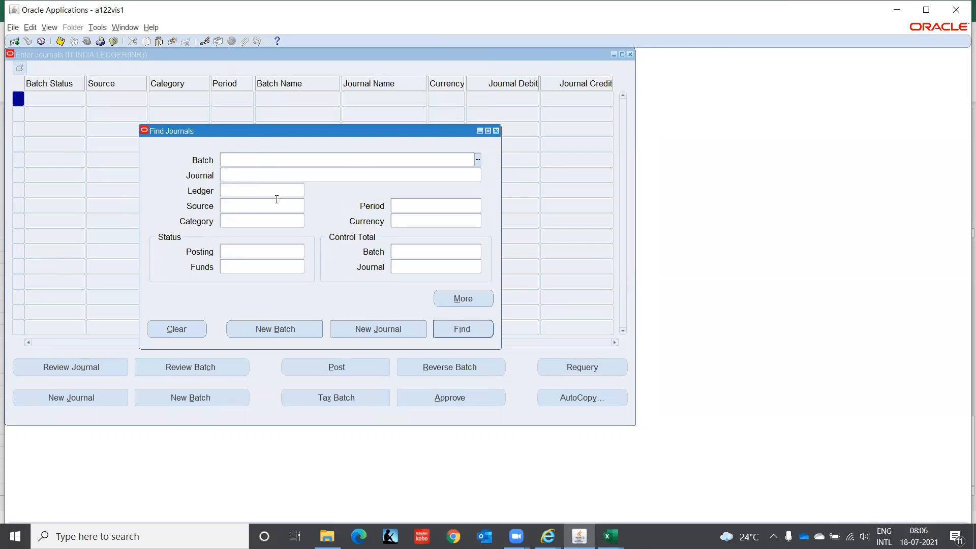
pyautogui.click(255, 175)
pyautogui.write('Test')
pyautogui.press('Tab')
pyautogui.click(465, 331)
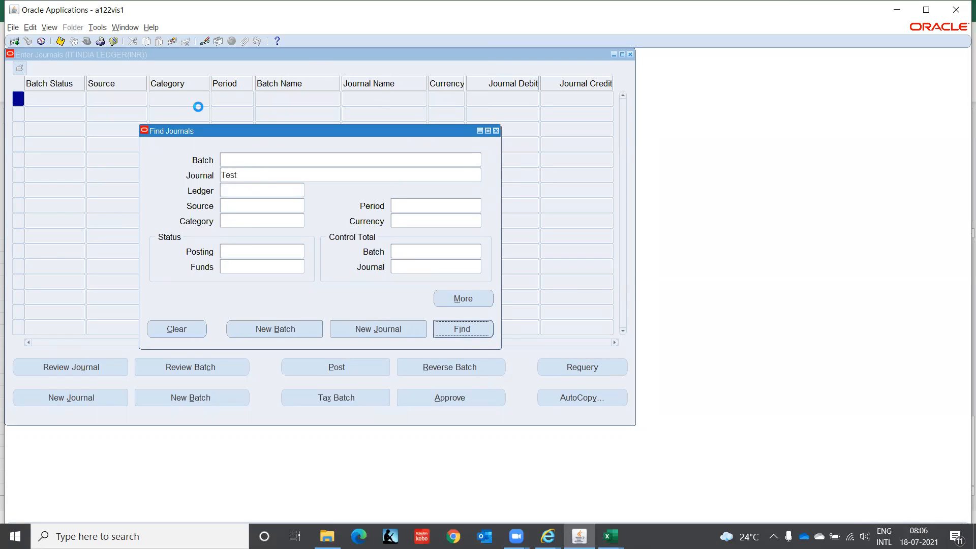
pyautogui.click(251, 176)
pyautogui.doubleClick(251, 176)
pyautogui.write('TEST')
pyautogui.press('Return')
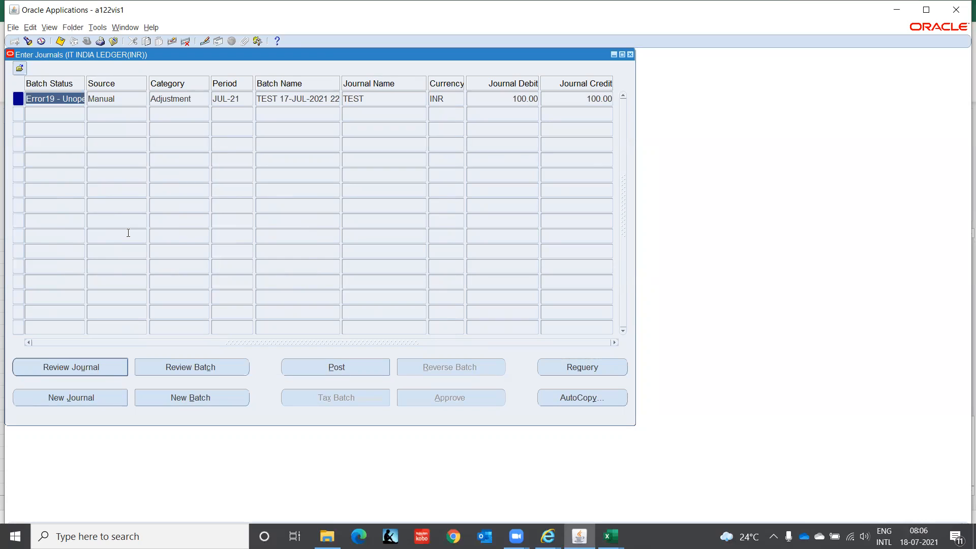
# Examine the full batch status text of the TEST journal, then close the journals list
pyautogui.press('End')
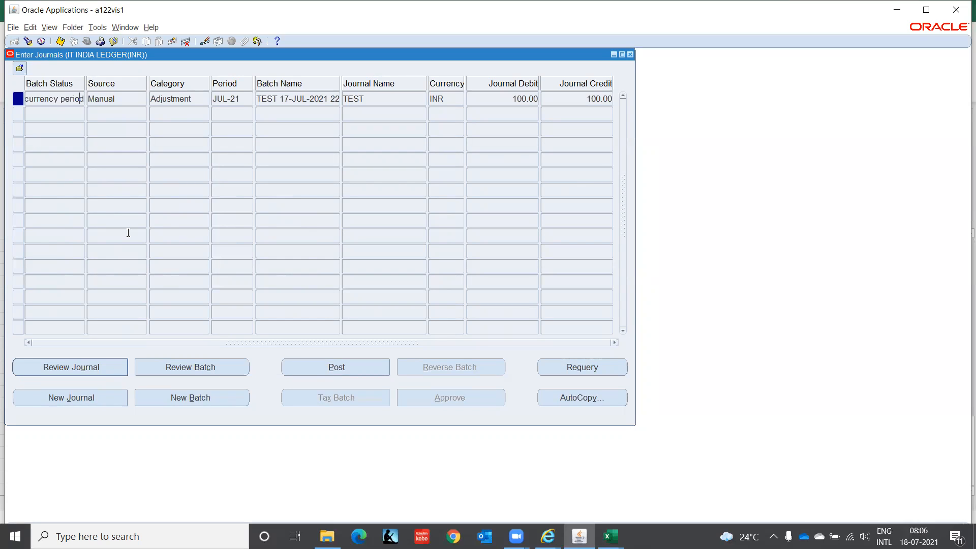
pyautogui.press('Left')
pyautogui.press('Left')
pyautogui.press('Left')
pyautogui.press('Left')
pyautogui.press('Left')
pyautogui.press('Left')
pyautogui.press('Left')
pyautogui.press('Left')
pyautogui.press('Left')
pyautogui.press('Left')
pyautogui.press('Left')
pyautogui.press('Left')
pyautogui.press('Left')
pyautogui.press('Left')
pyautogui.press('Left')
pyautogui.press('Left')
pyautogui.press('Left')
pyautogui.press('Left')
pyautogui.press('Left')
pyautogui.press('Left')
pyautogui.press('F4')
# Collapse the function list and open the Open/Close periods function under Setup
pyautogui.click(30, 237)
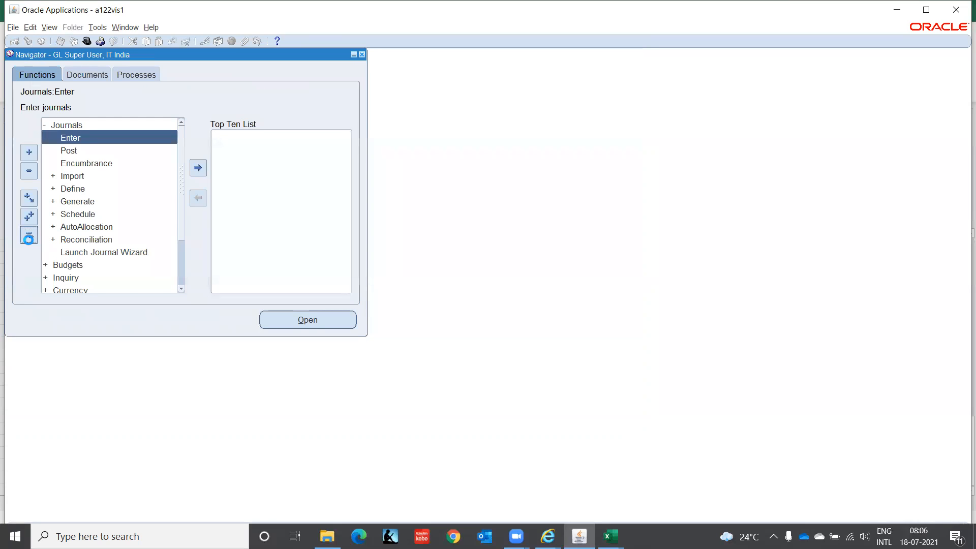
pyautogui.click(73, 204)
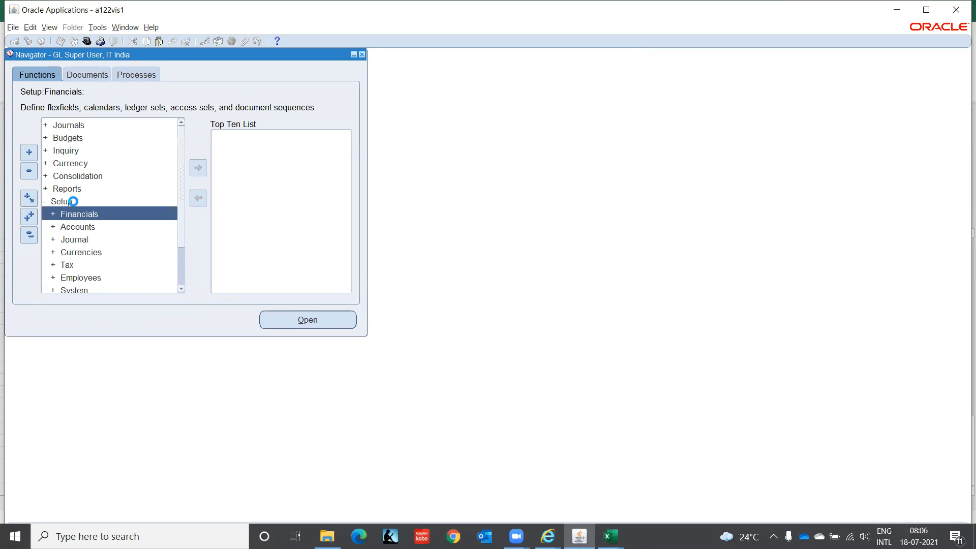
pyautogui.press('Down')
pyautogui.press('Down')
pyautogui.press('Down')
pyautogui.press('Down')
pyautogui.press('Down')
pyautogui.press('Down')
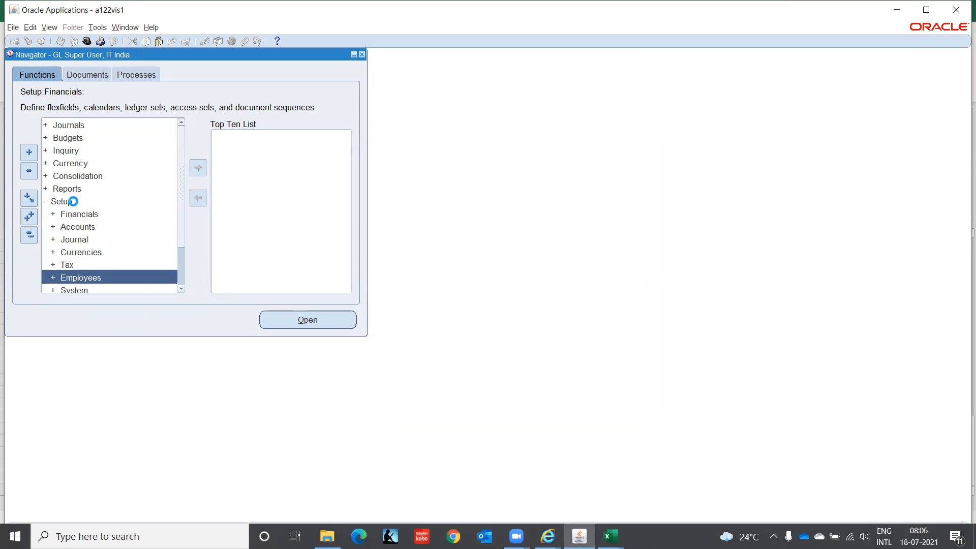
pyautogui.press('Down')
pyautogui.press('Down')
pyautogui.press('Down')
pyautogui.press('Up')
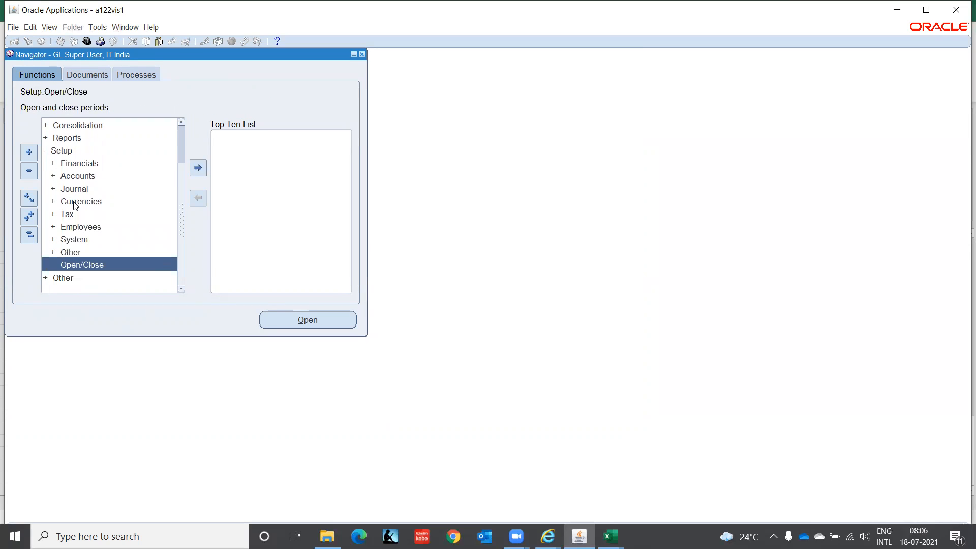
pyautogui.press('Return')
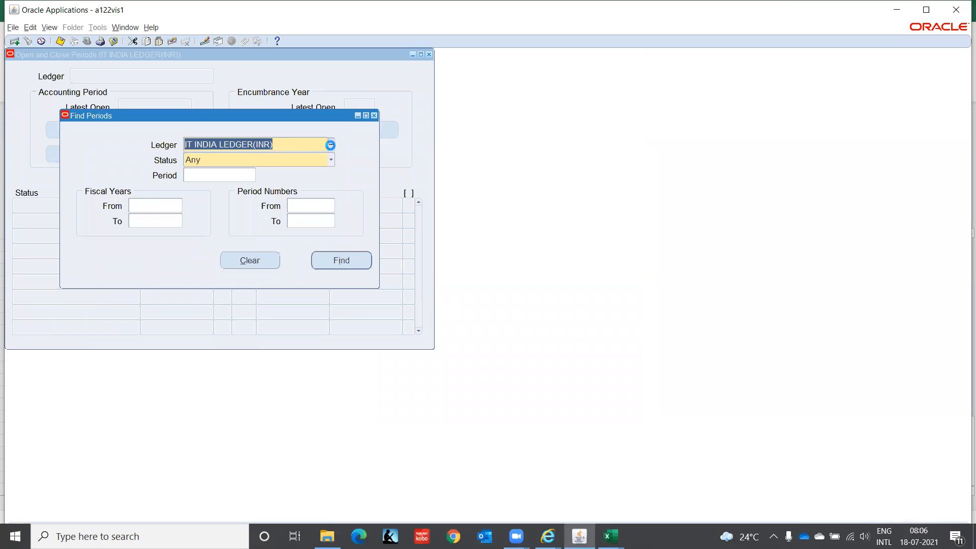
# Open the first period JAN-21 for IT INDIA LEDGER(INR)(USD), confirm it and acknowledge the concurrent request note
pyautogui.click(330, 145)
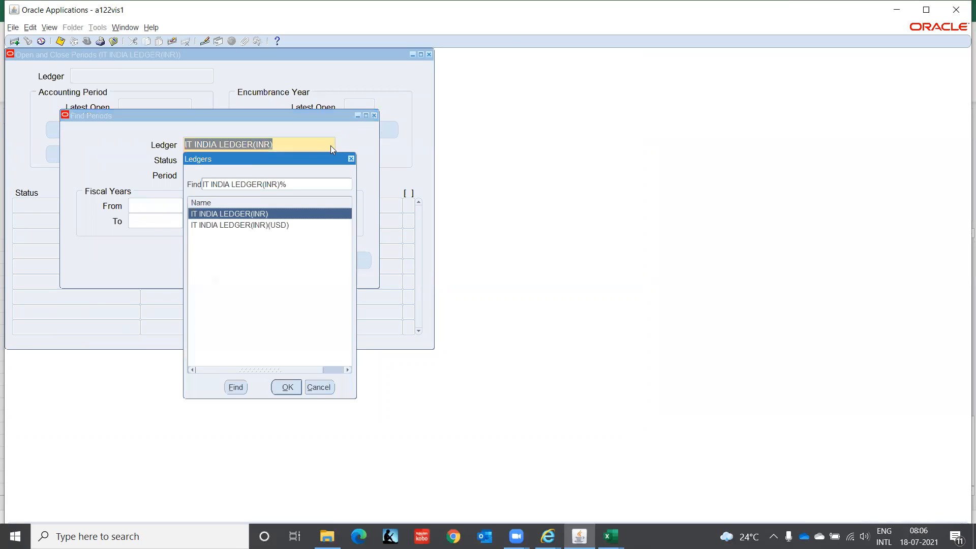
pyautogui.click(269, 225)
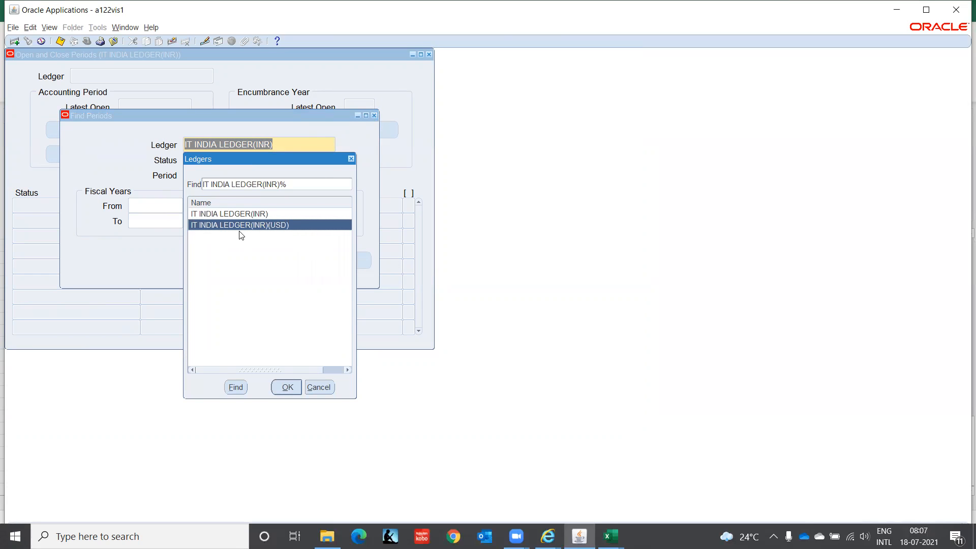
pyautogui.click(287, 387)
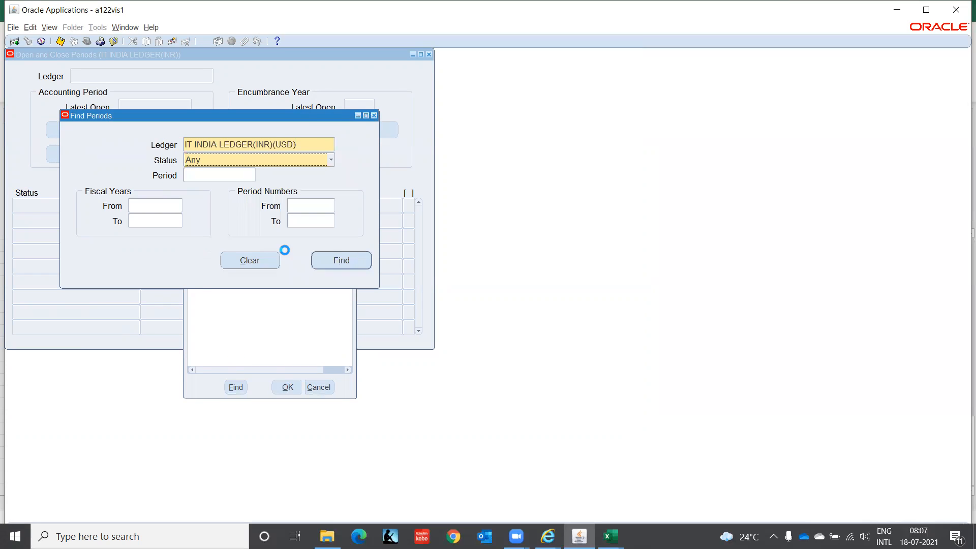
pyautogui.click(331, 261)
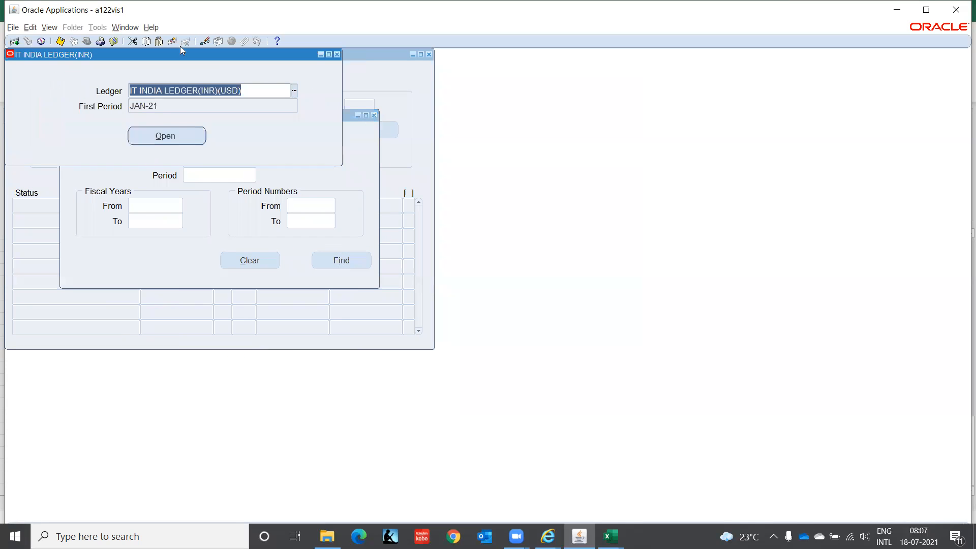
pyautogui.click(179, 144)
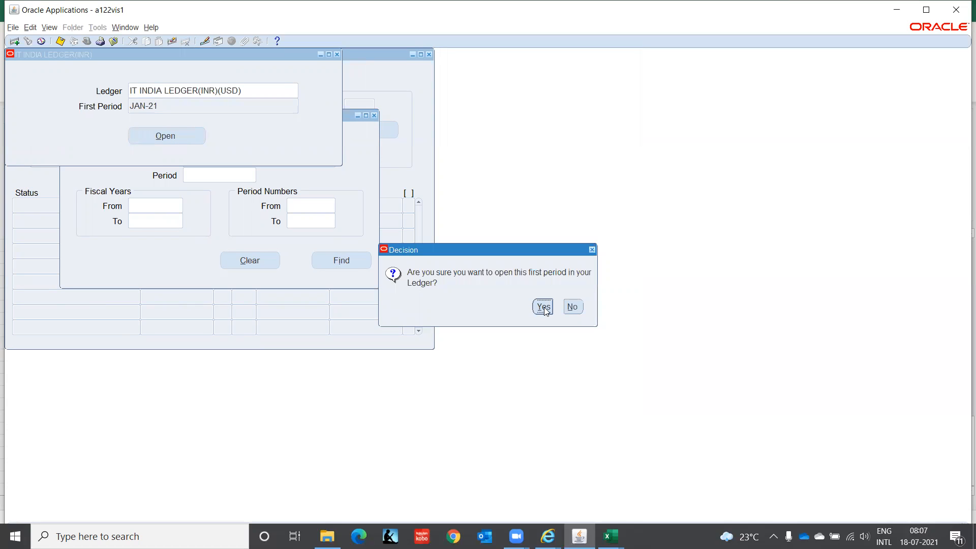
pyautogui.click(543, 306)
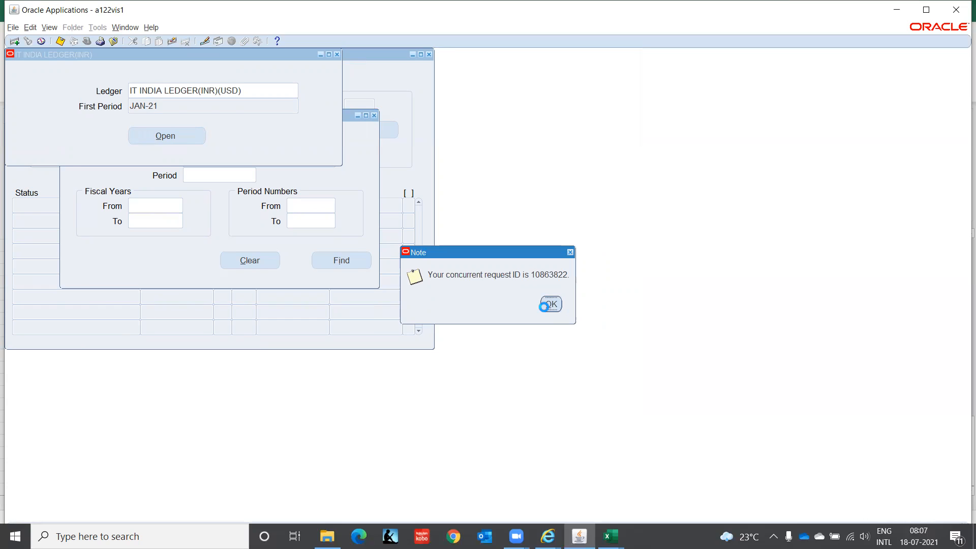
pyautogui.click(546, 305)
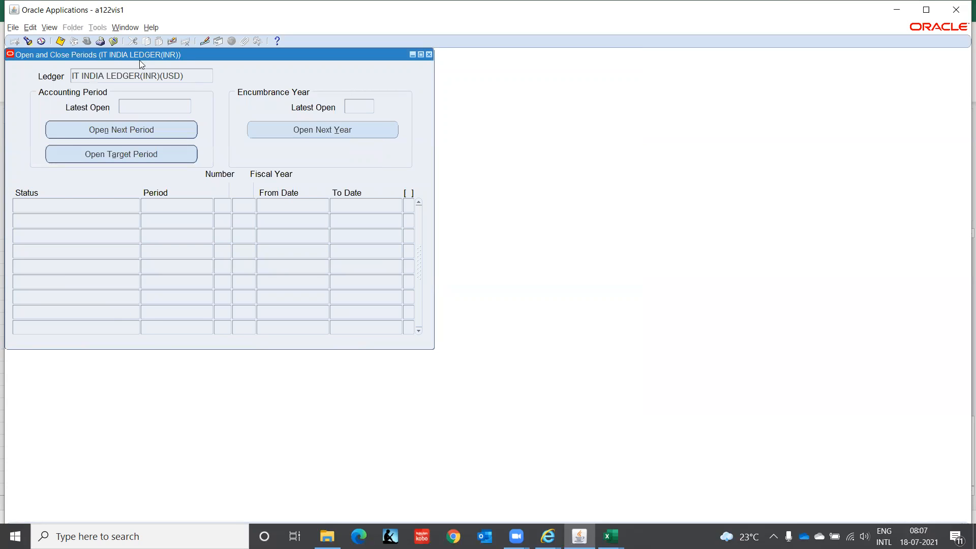
# Close the periods form and display the list of concurrent requests
pyautogui.press('F4')
pyautogui.click(49, 27)
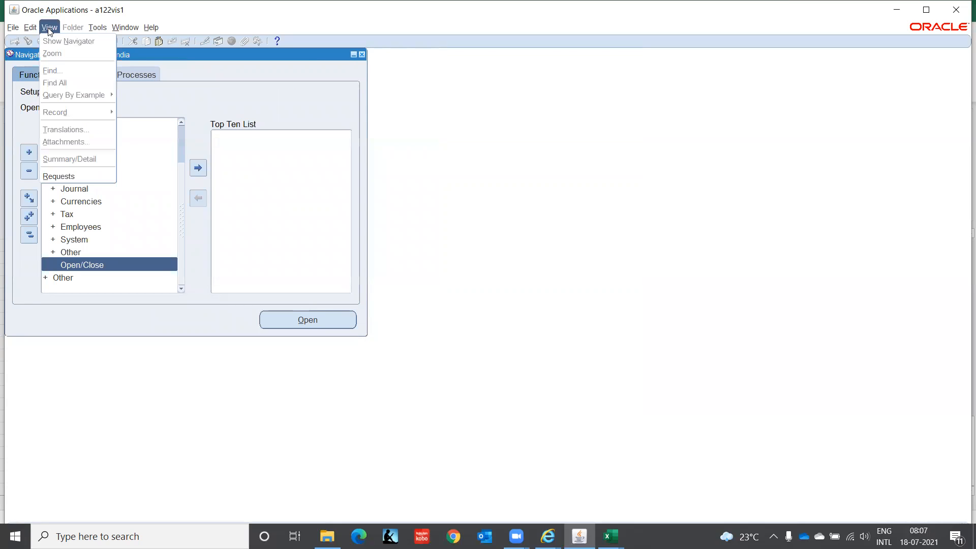
pyautogui.click(84, 173)
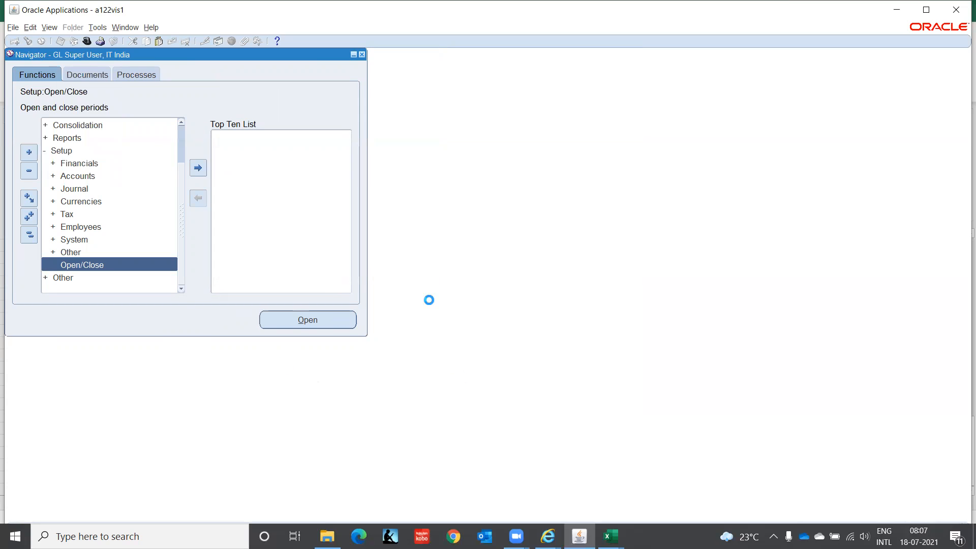
pyautogui.click(379, 354)
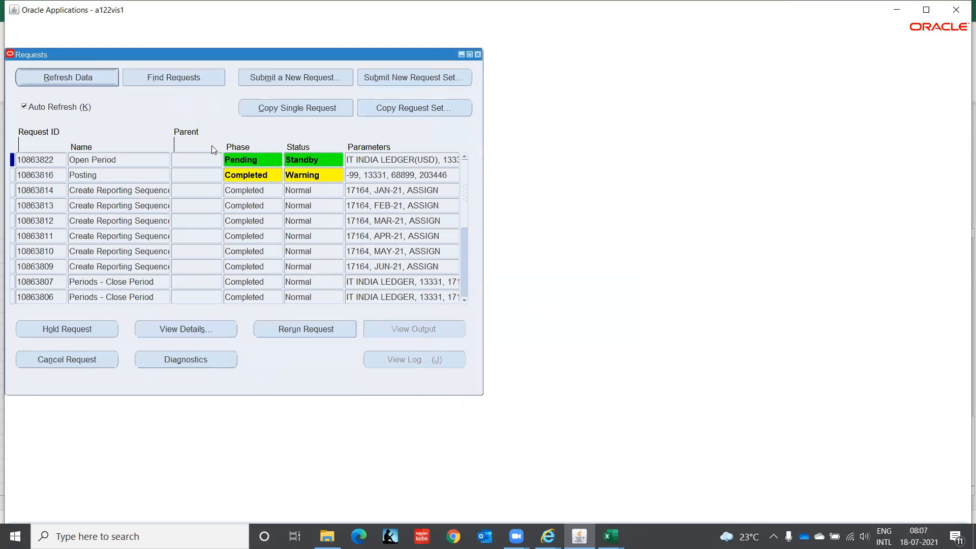
# Refresh the request list until the Open Period request's phase and status update, and close the list
pyautogui.click(81, 79)
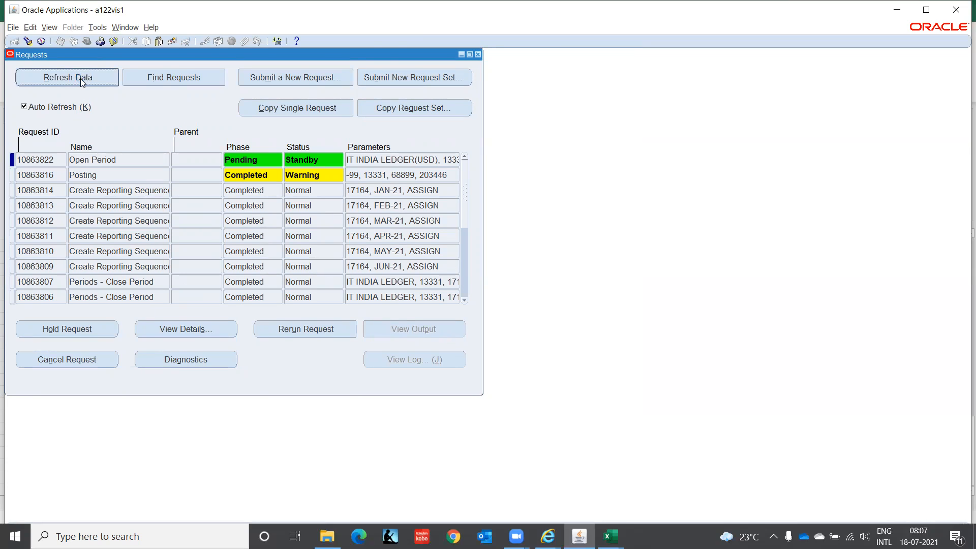
pyautogui.click(81, 79)
pyautogui.click(80, 78)
pyautogui.click(81, 80)
pyautogui.click(81, 80)
pyautogui.click(80, 78)
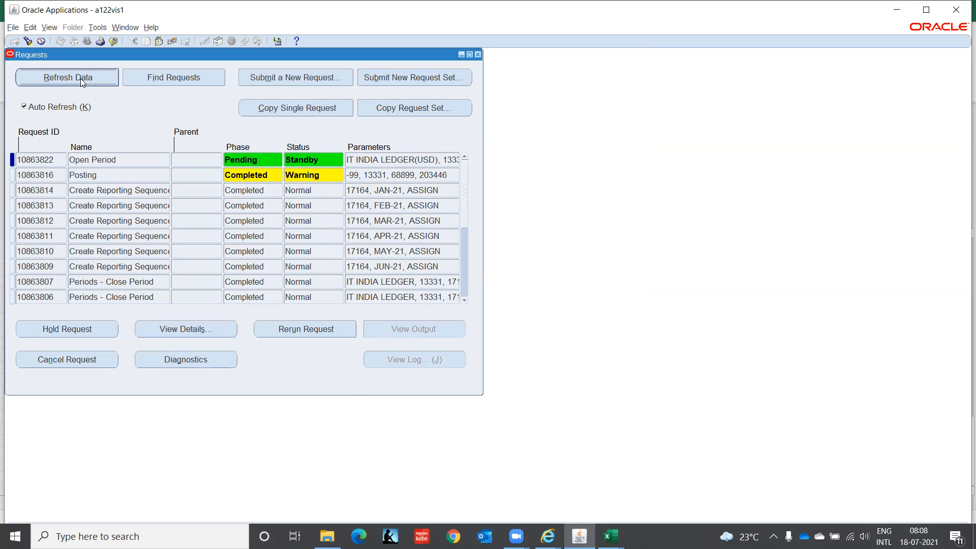
pyautogui.click(80, 79)
pyautogui.click(82, 79)
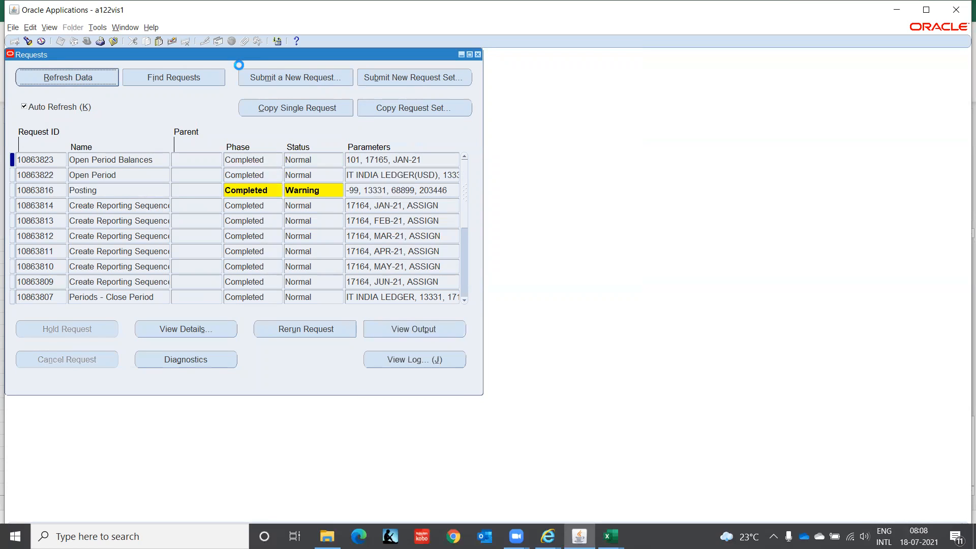
pyautogui.press('F4')
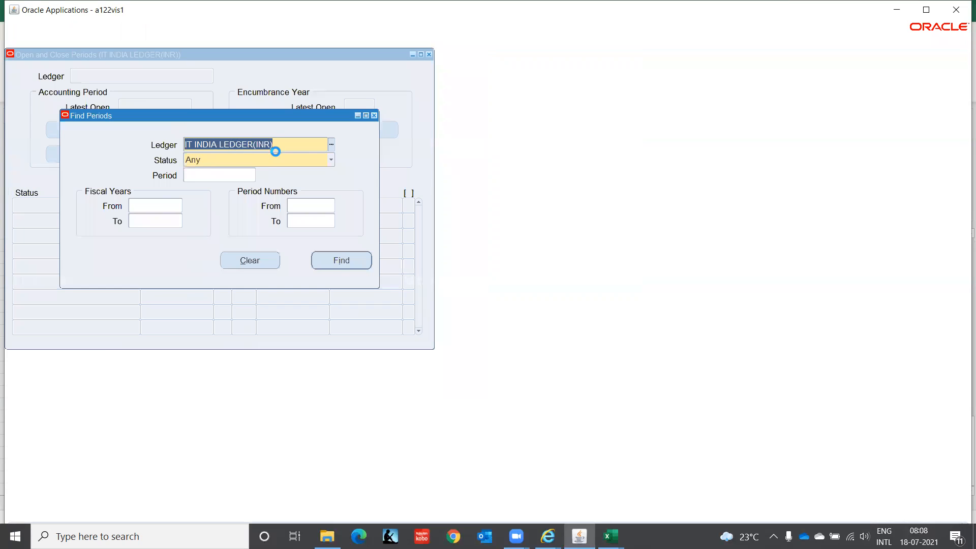
# Find the accounting periods of IT INDIA LEDGER(INR)(USD) with status Any
pyautogui.click(331, 146)
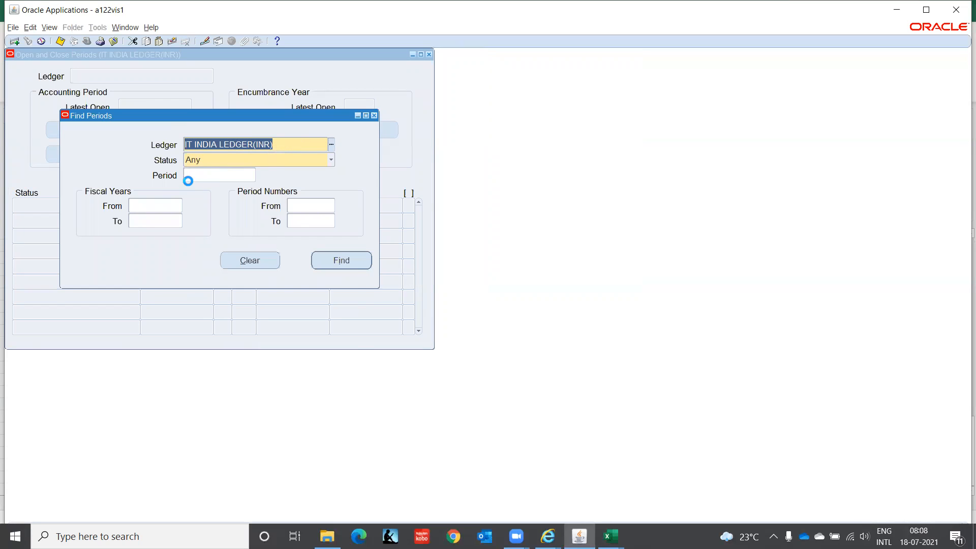
pyautogui.click(241, 226)
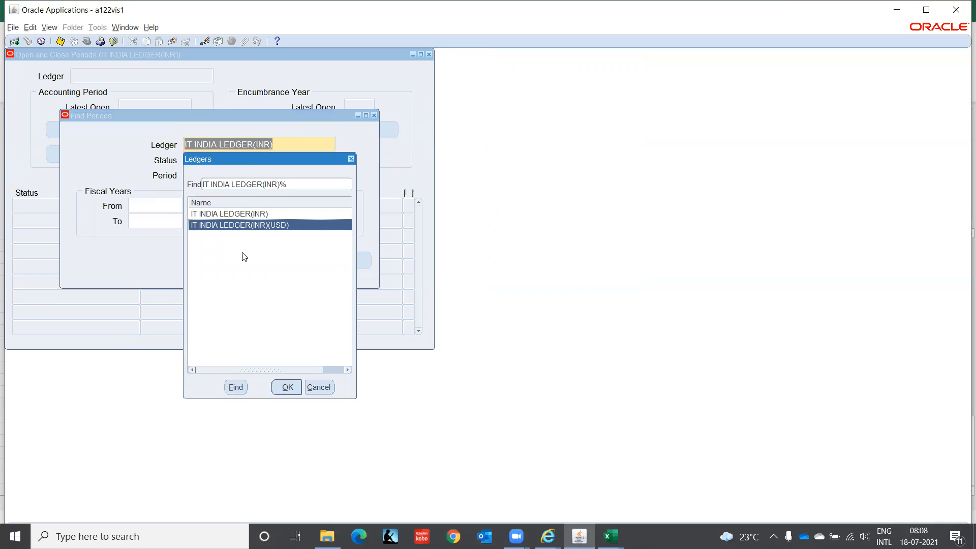
pyautogui.click(288, 386)
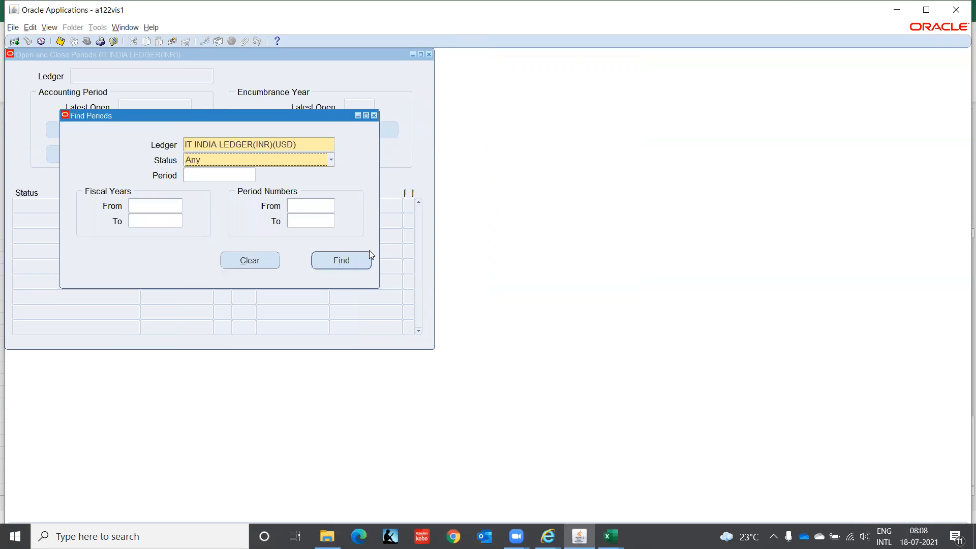
pyautogui.click(357, 261)
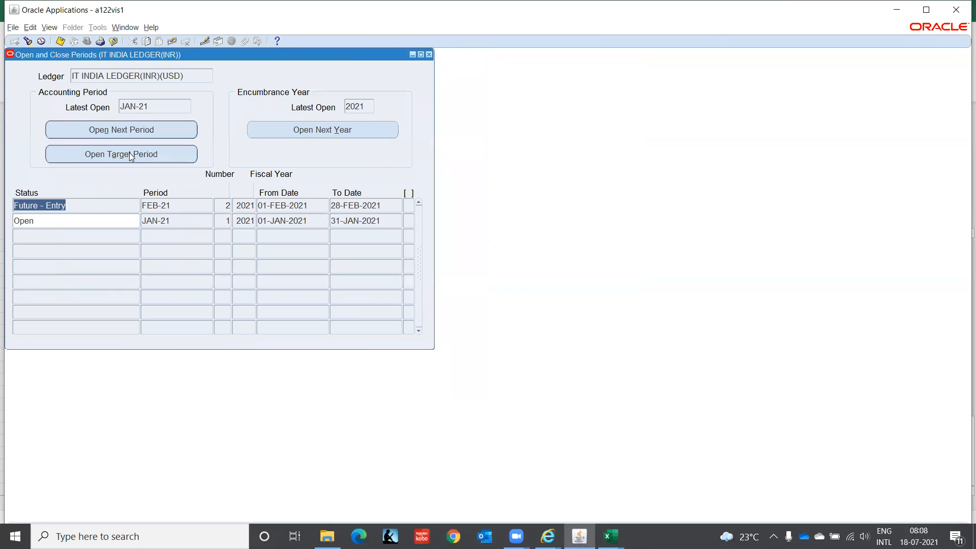
# Open target period JUL-21 for the USD ledger, confirm it and acknowledge the concurrent request note
pyautogui.click(134, 154)
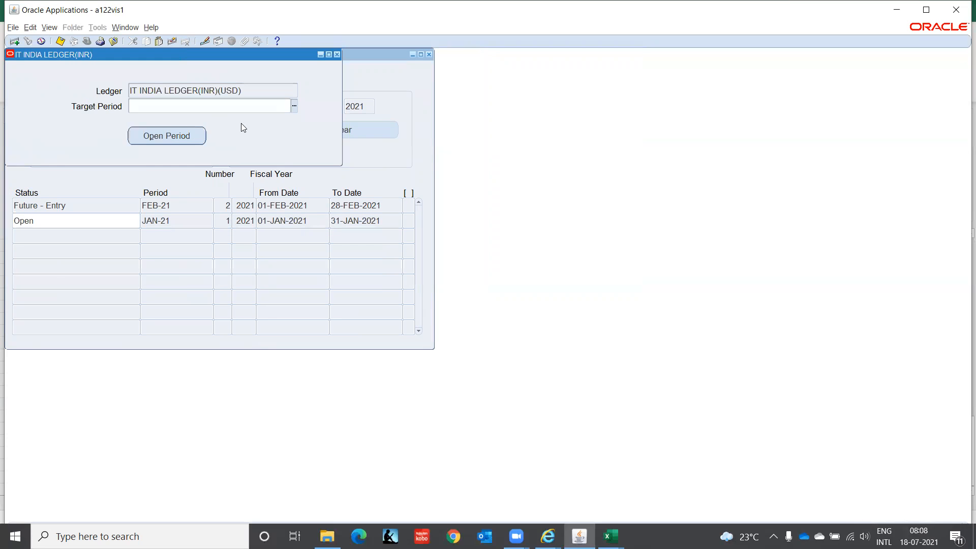
pyautogui.write('Jul-21')
pyautogui.press('Tab')
pyautogui.click(178, 136)
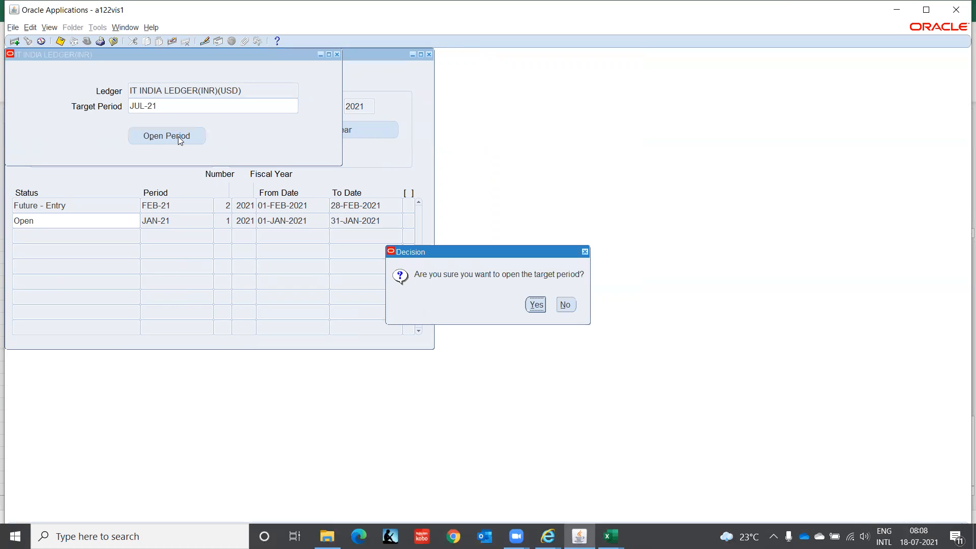
pyautogui.press('Return')
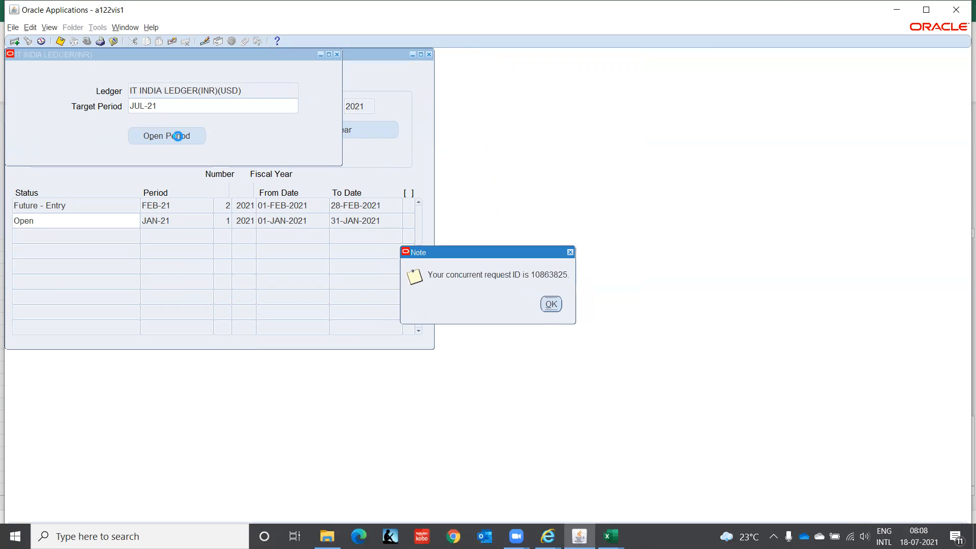
pyautogui.press('Return')
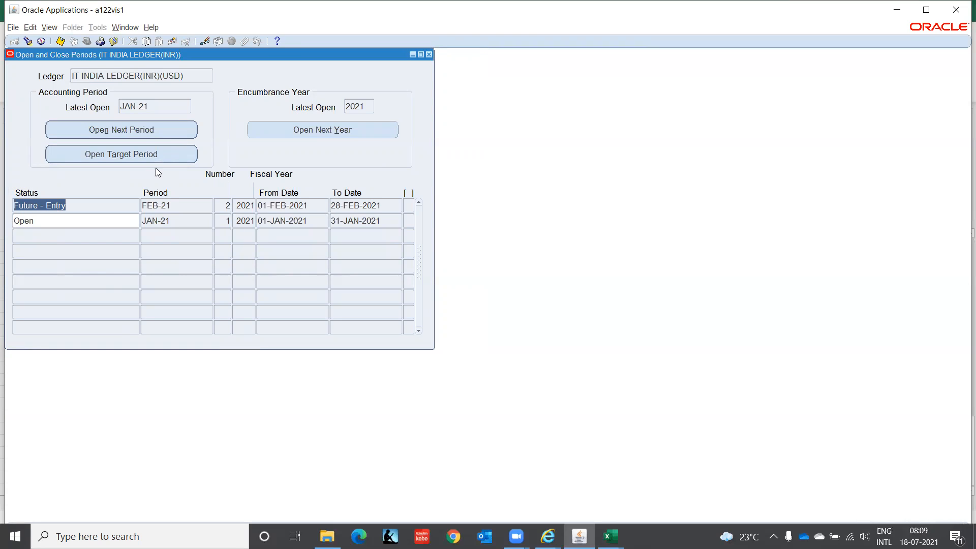
# Find the USD ledger's periods again, set JUN-21 through JAN-21 to Closed, save, and close the form
pyautogui.click(26, 41)
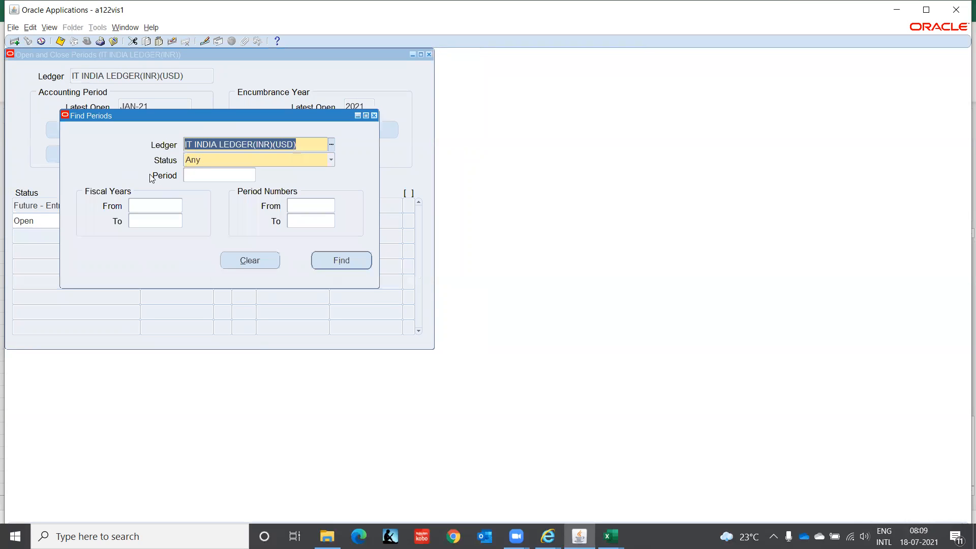
pyautogui.click(331, 261)
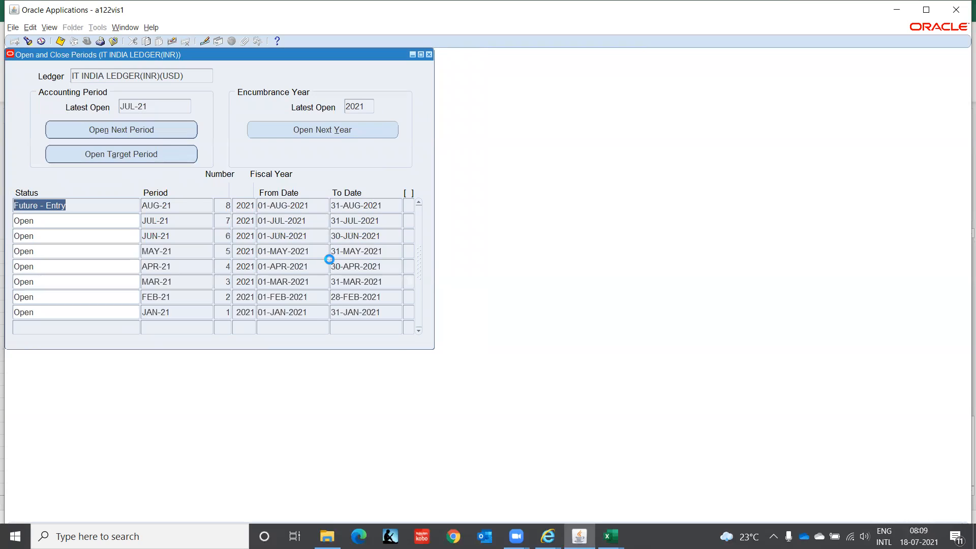
pyautogui.click(54, 235)
pyautogui.write('c')
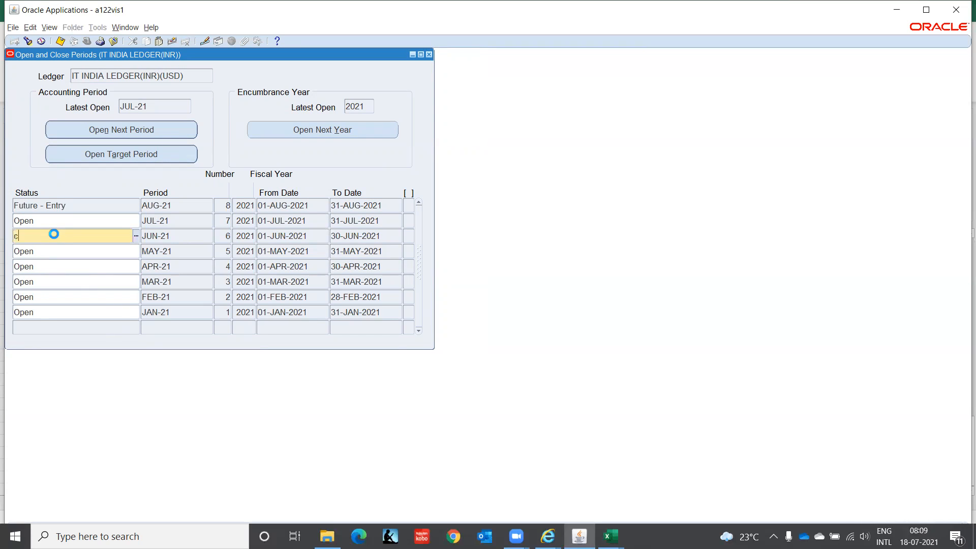
pyautogui.press('Down')
pyautogui.write('c')
pyautogui.press('Down')
pyautogui.write('c')
pyautogui.press('Down')
pyautogui.write('c')
pyautogui.press('Down')
pyautogui.write('c')
pyautogui.press('Down')
pyautogui.write('c')
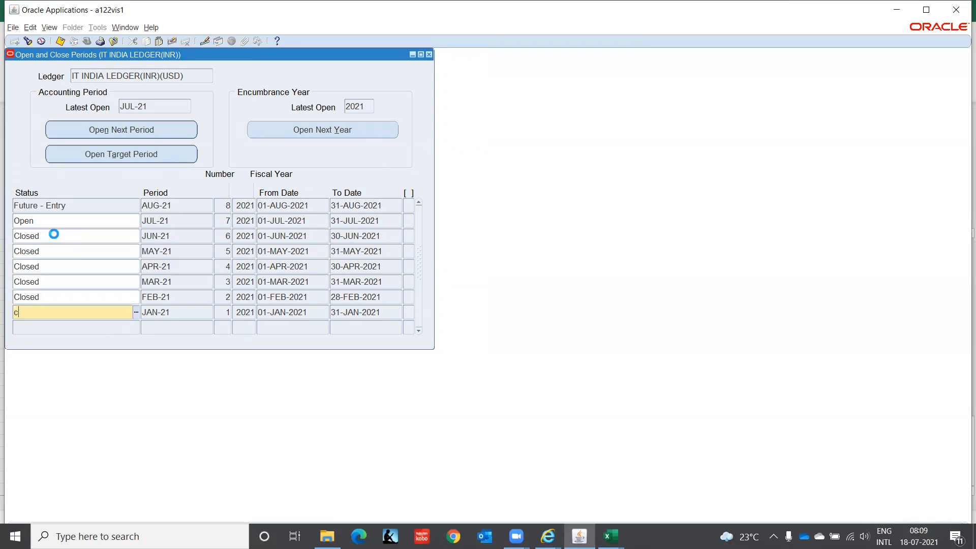
pyautogui.press('Up')
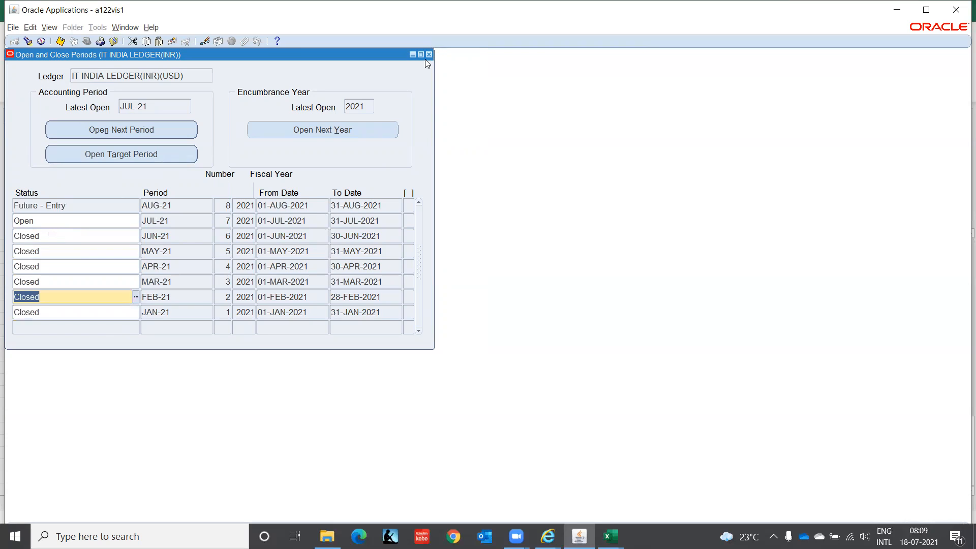
pyautogui.hotkey('ctrl', 's')
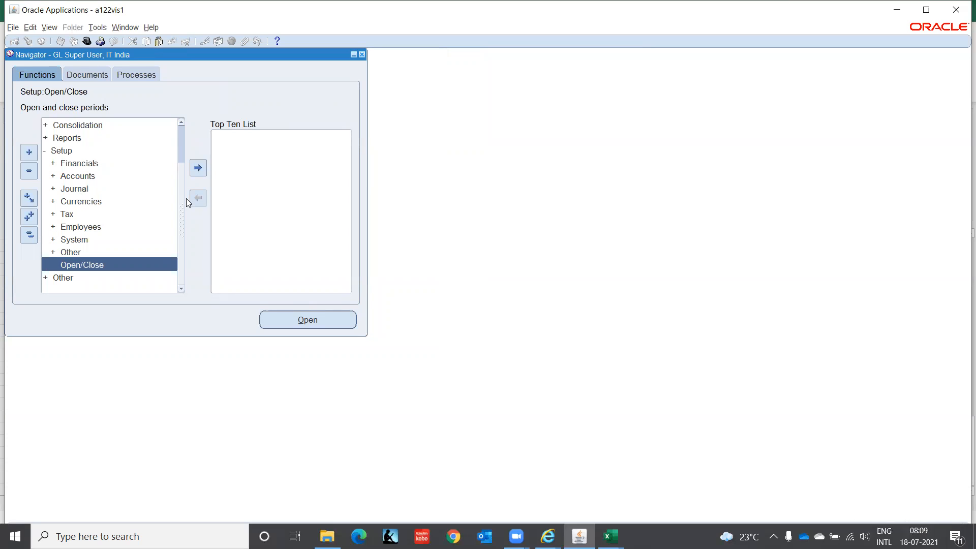
pyautogui.scroll(2, 182, 198)
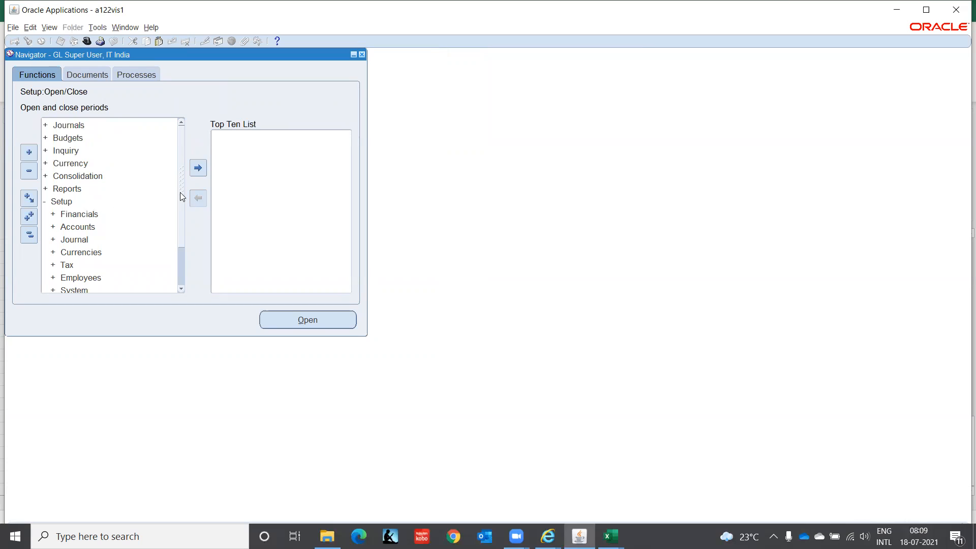
pyautogui.scroll(-2, 180, 229)
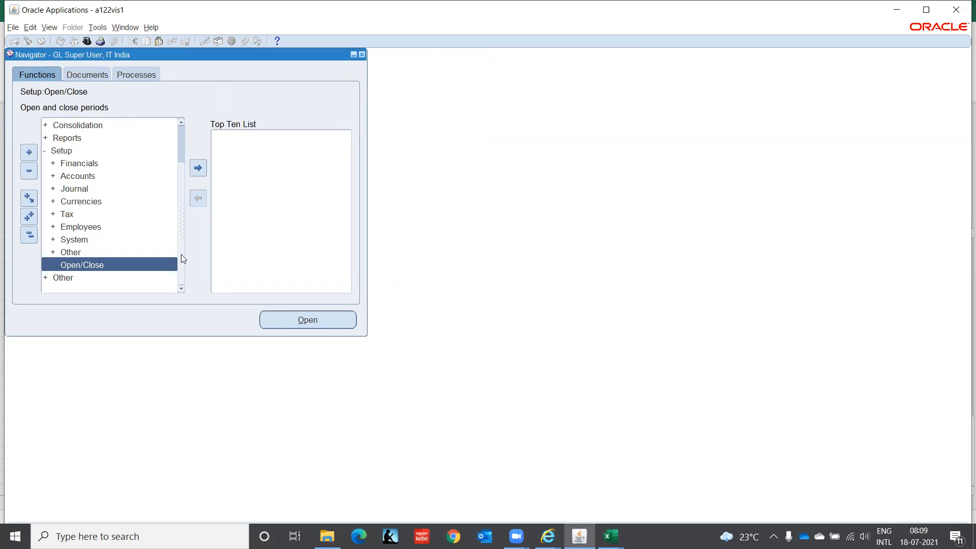
pyautogui.scroll(2, 182, 183)
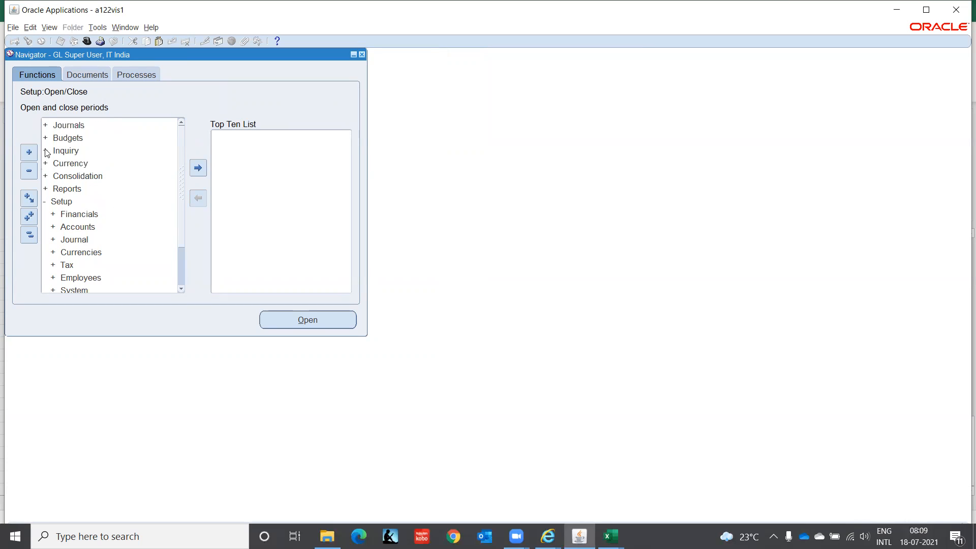
pyautogui.click(66, 163)
pyautogui.doubleClick(67, 164)
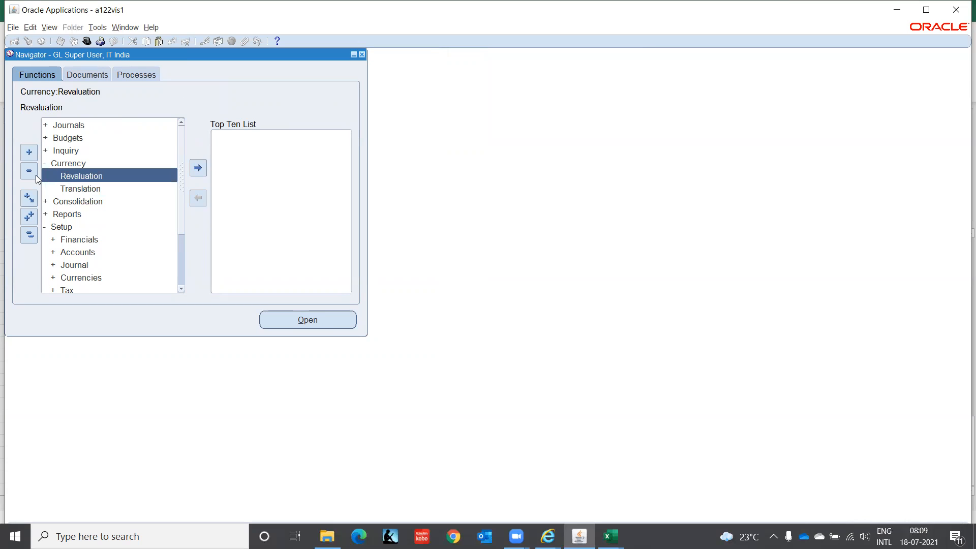
pyautogui.click(29, 237)
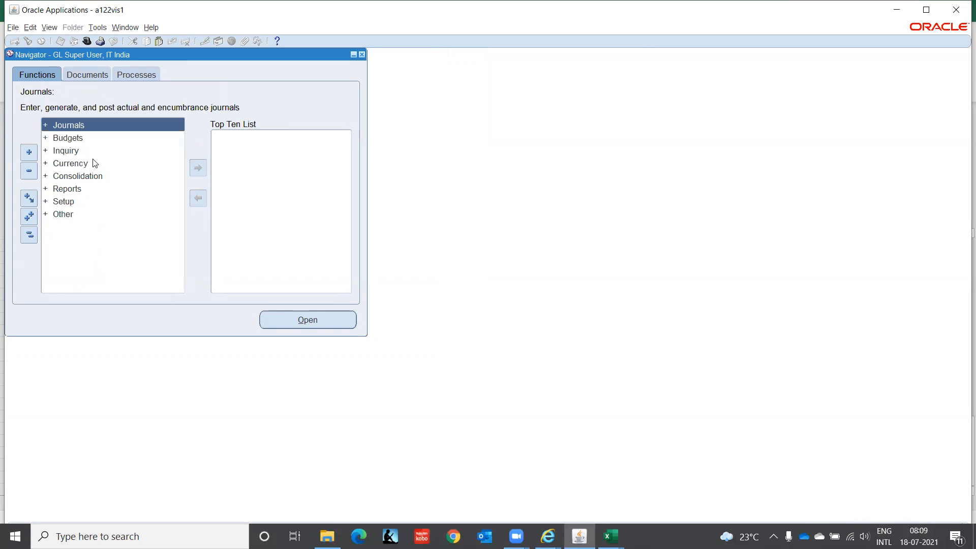
# Expand Setup, Currencies and Currency Rates Manager in the function tree
pyautogui.click(68, 201)
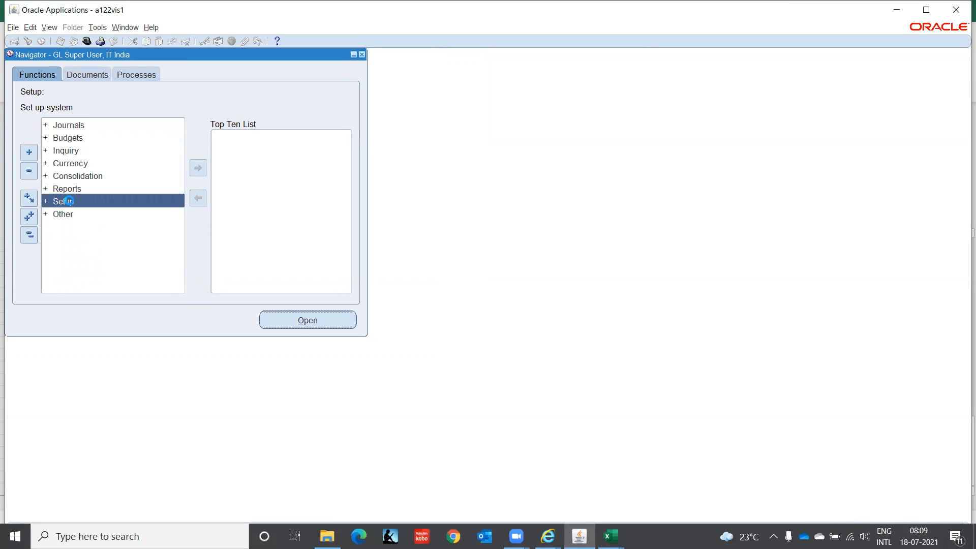
pyautogui.doubleClick(69, 201)
pyautogui.press('Down')
pyautogui.press('Down')
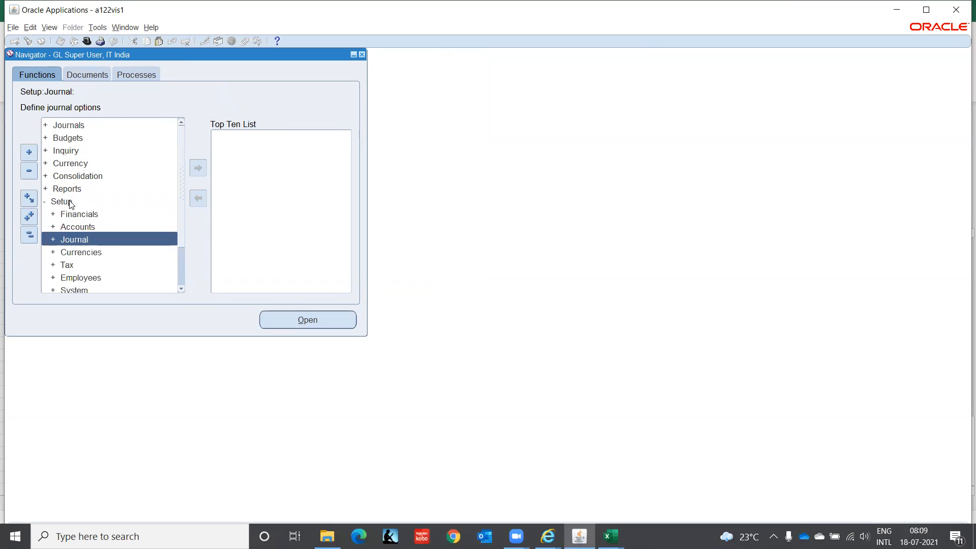
pyautogui.press('Down')
pyautogui.press('Return')
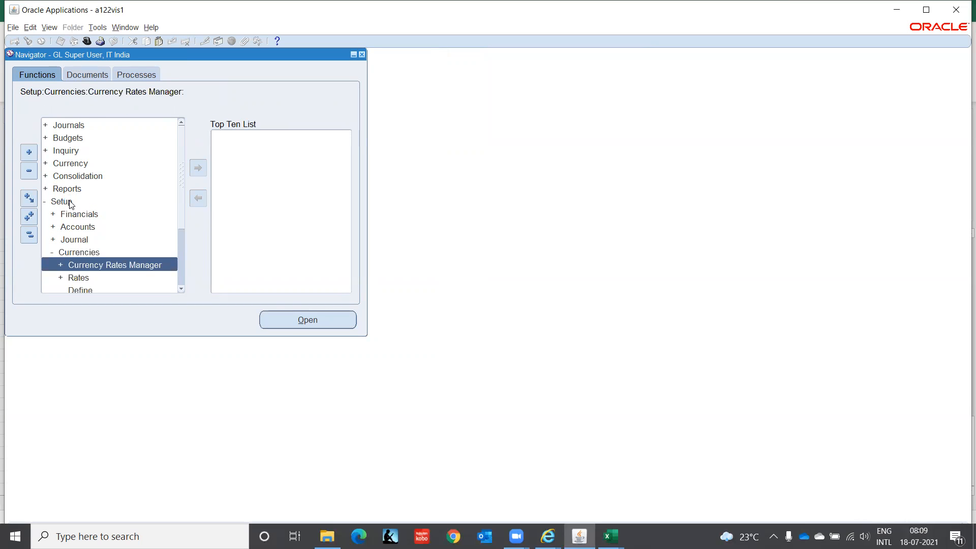
pyautogui.press('Down')
pyautogui.press('Down')
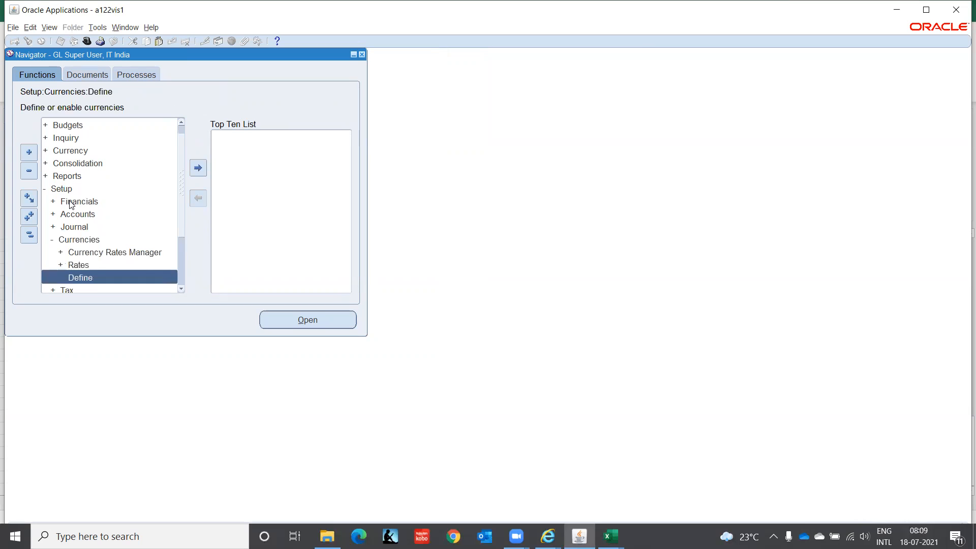
pyautogui.press('Up')
pyautogui.press('Up')
pyautogui.press('Return')
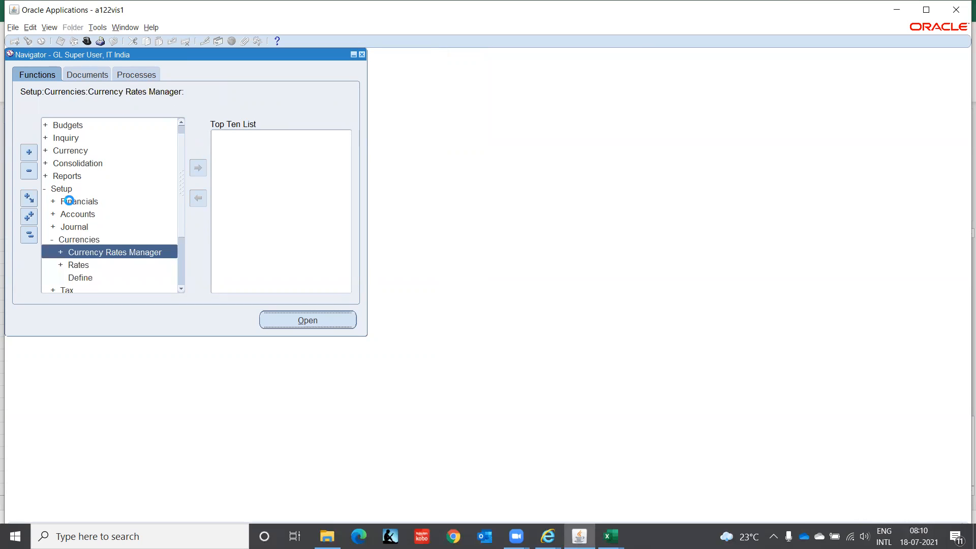
# Open the Daily Rates function of the Currency Rates Manager
pyautogui.press('Down')
pyautogui.press('Down')
pyautogui.press('Down')
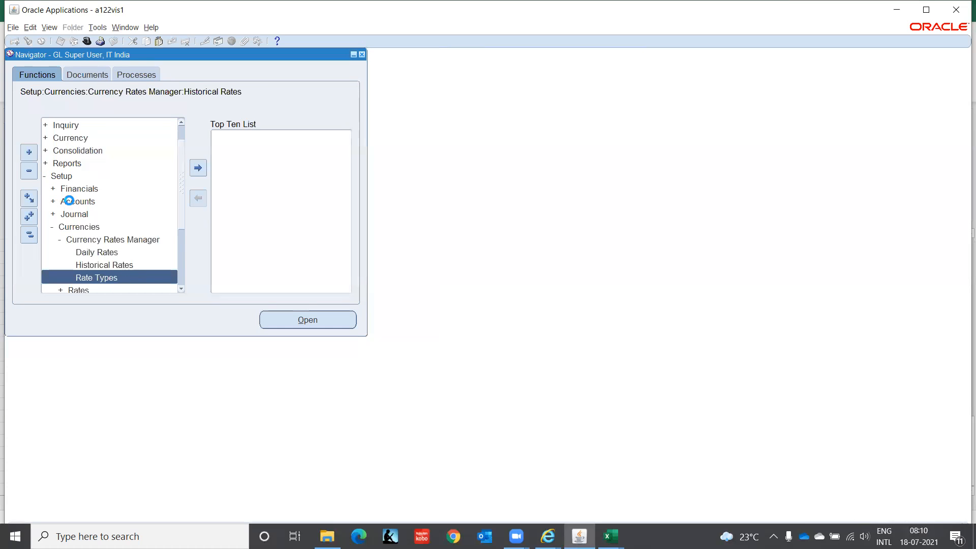
pyautogui.hotkey('alt', 'o')
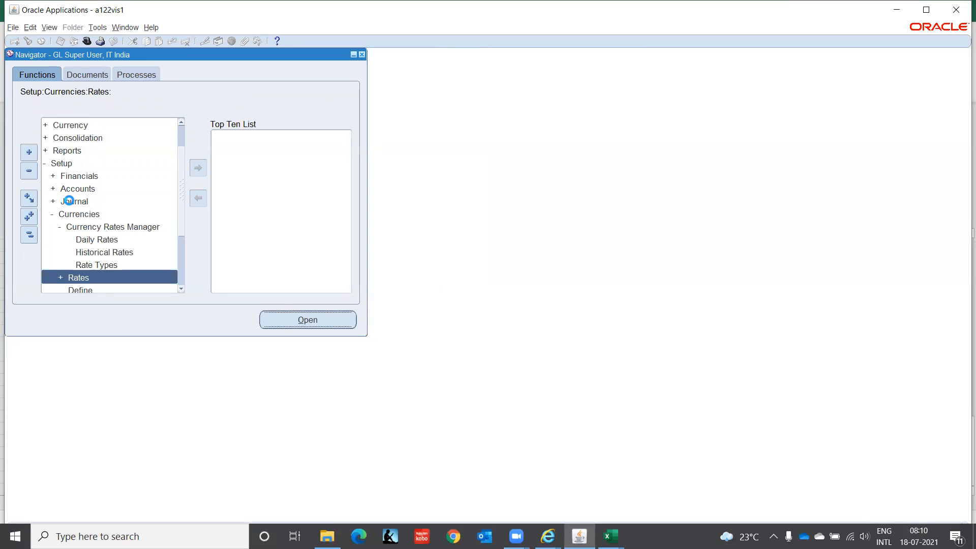
pyautogui.press('Down')
pyautogui.press('Down')
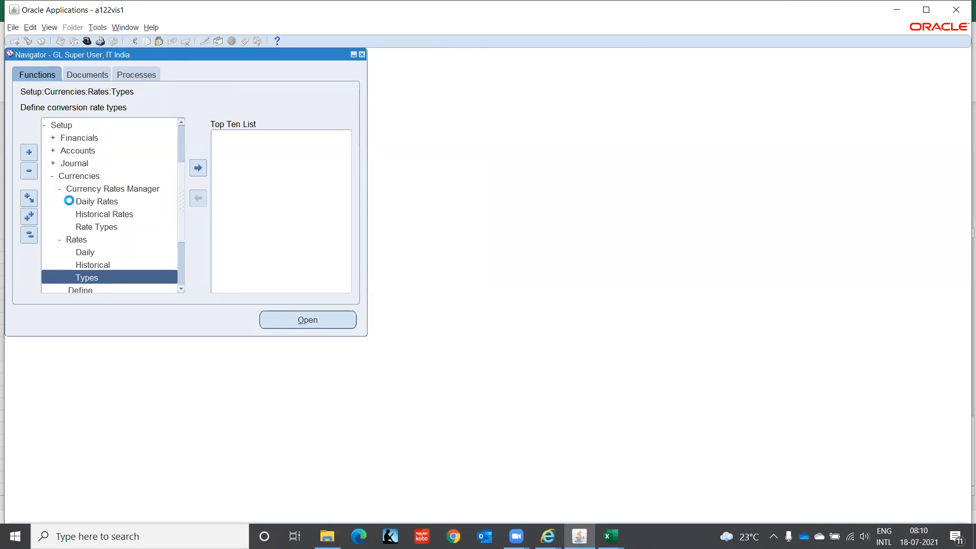
pyautogui.press('Up')
pyautogui.press('Up')
pyautogui.press('Up')
pyautogui.press('Up')
pyautogui.press('Up')
pyautogui.press('Up')
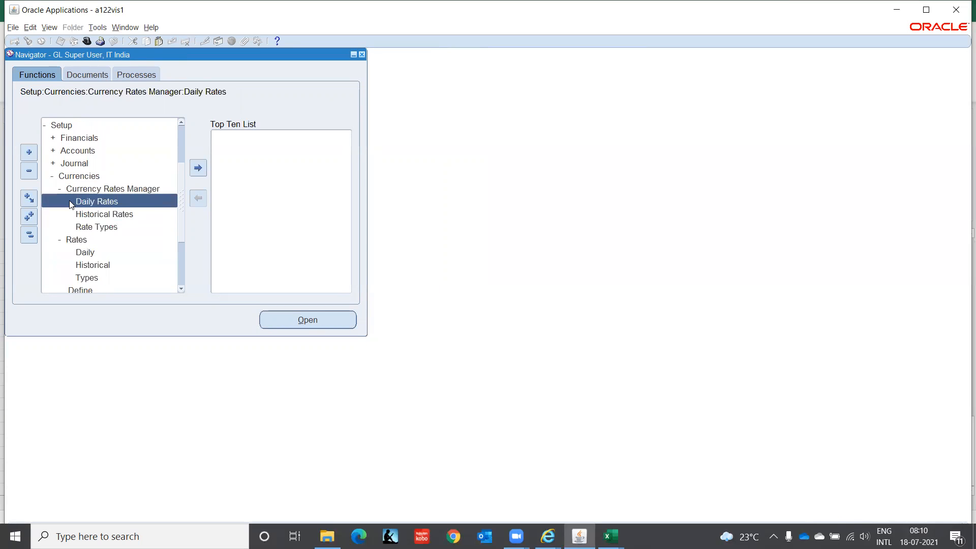
pyautogui.press('Return')
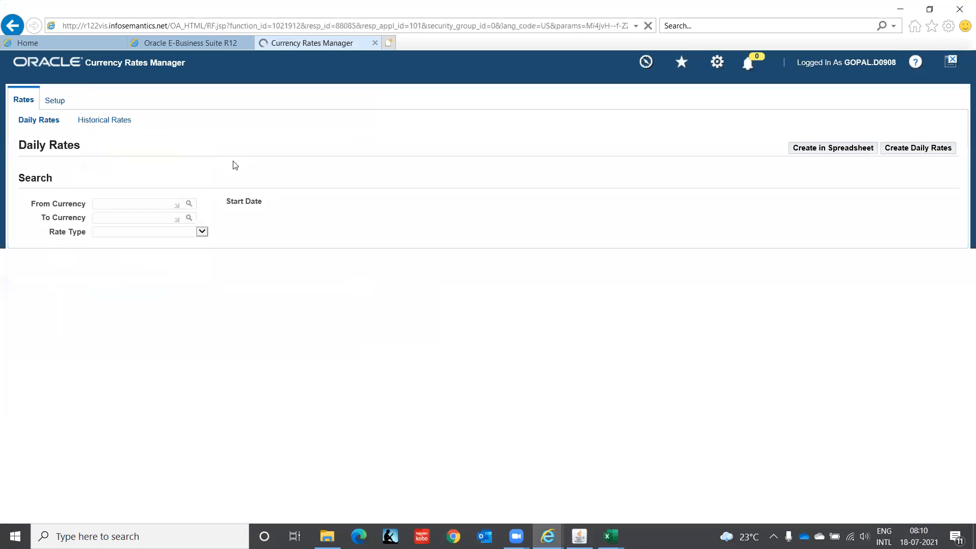
# Search for daily rates from currency INR to currency USD with rate type Corporate
pyautogui.click(109, 203)
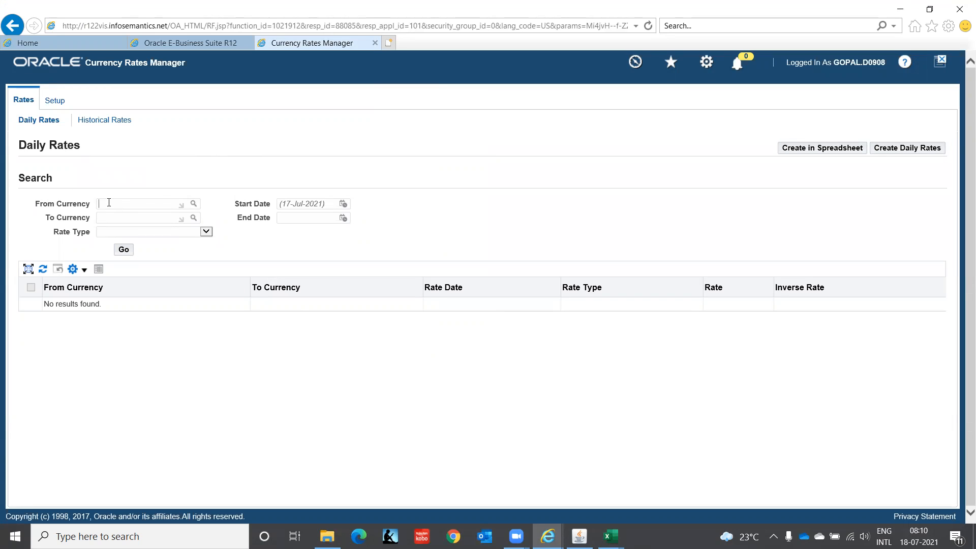
pyautogui.write('INR')
pyautogui.press('Tab')
pyautogui.click(130, 215)
pyautogui.write('USD')
pyautogui.press('Tab')
pyautogui.click(206, 233)
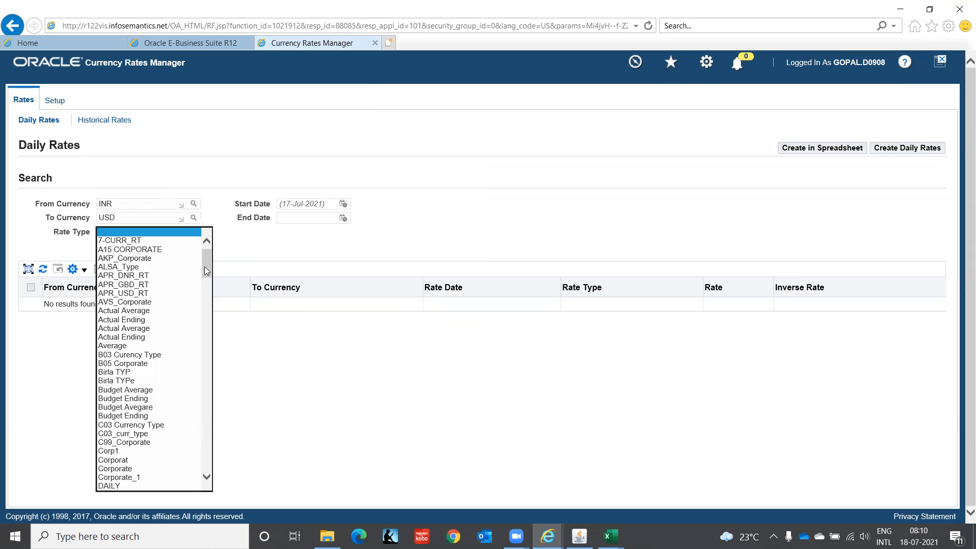
pyautogui.click(143, 469)
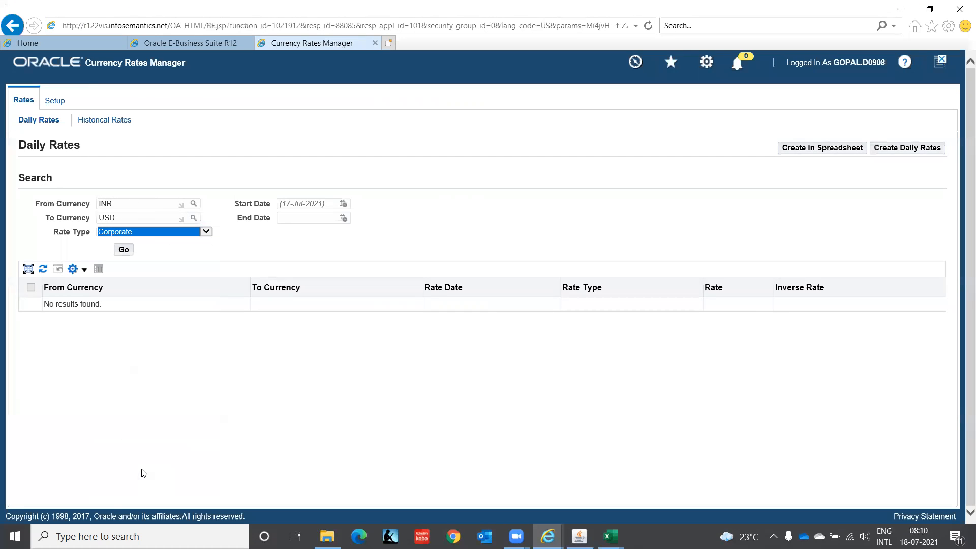
pyautogui.click(126, 253)
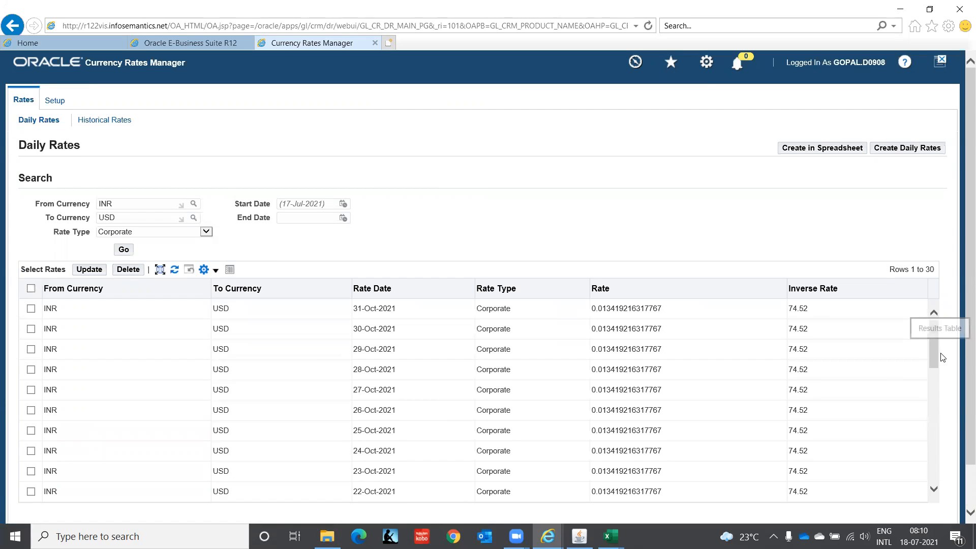
# Examine the Corporate INR to USD daily rates by rate date, going back from October 2021 to mid-July 2021
pyautogui.scroll(-2, 933, 347)
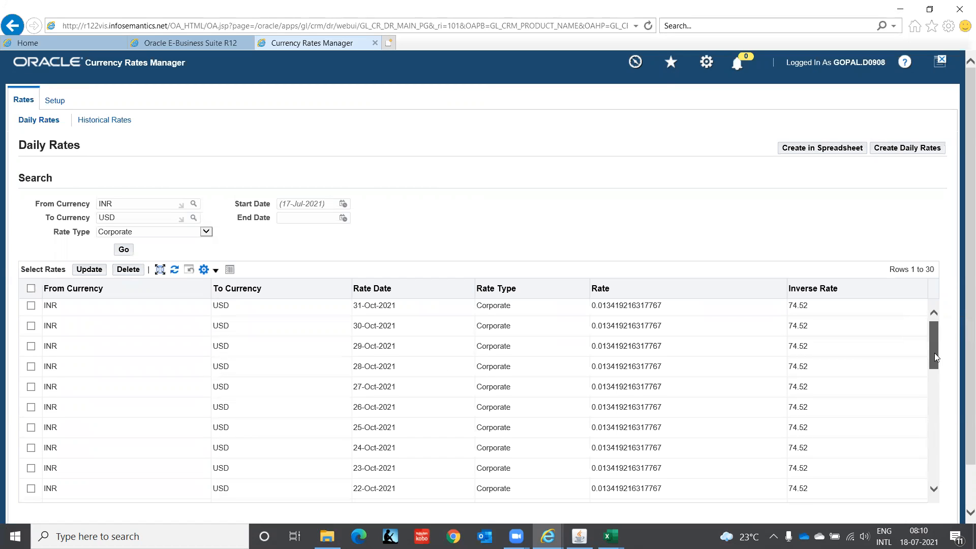
pyautogui.scroll(-4, 939, 377)
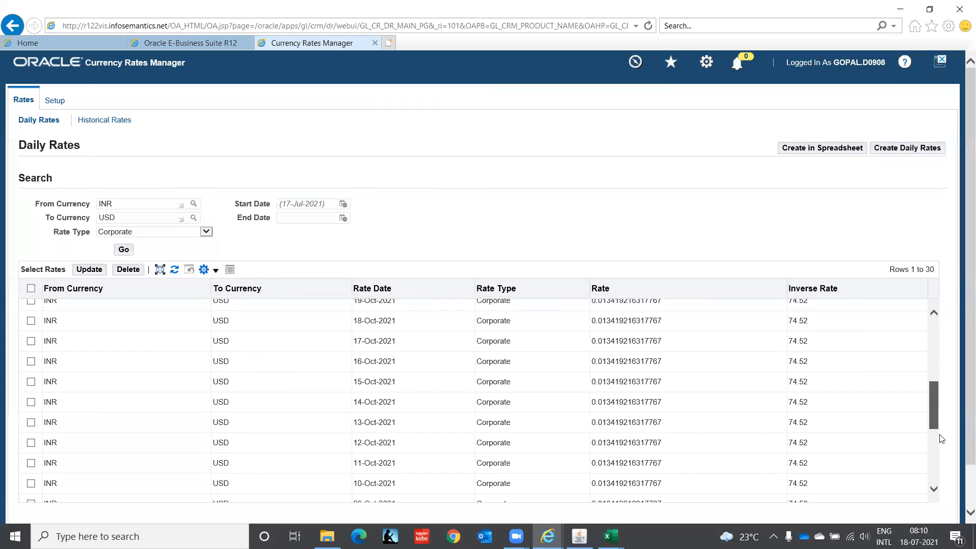
pyautogui.scroll(-5, 943, 454)
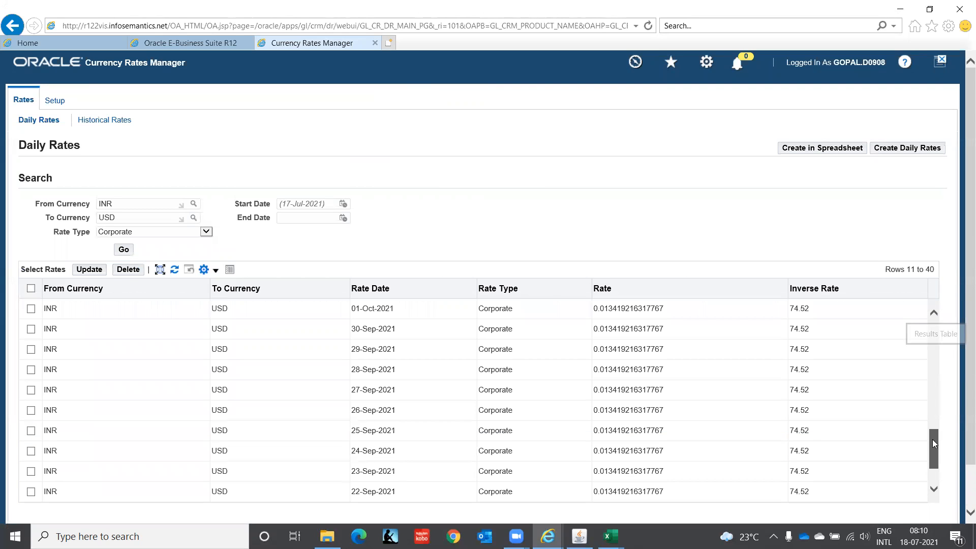
pyautogui.scroll(-2, 938, 485)
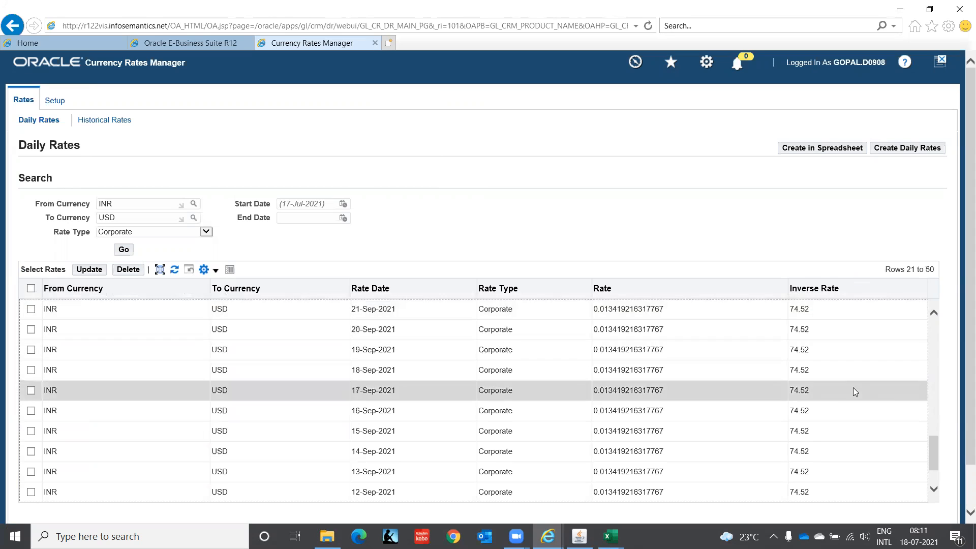
pyautogui.scroll(-3, 934, 446)
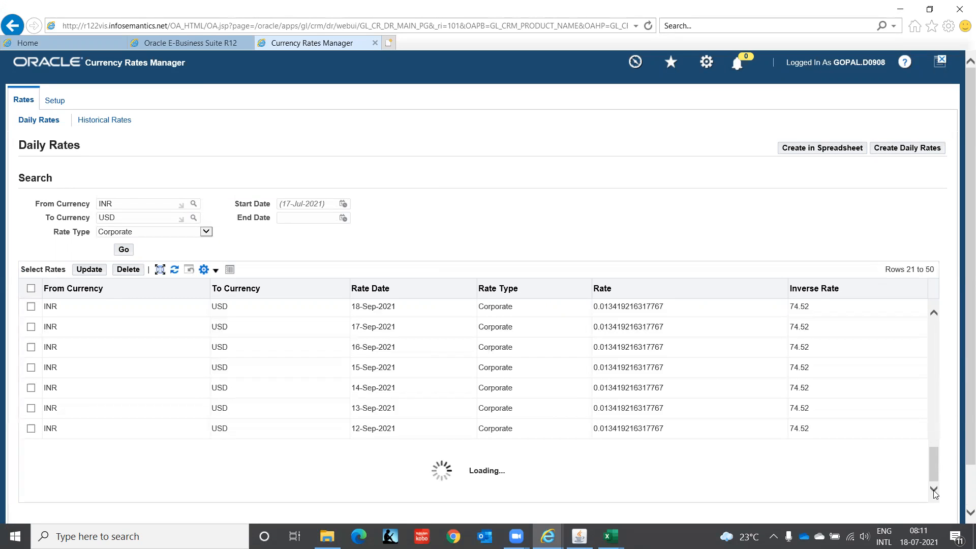
pyautogui.click(934, 490)
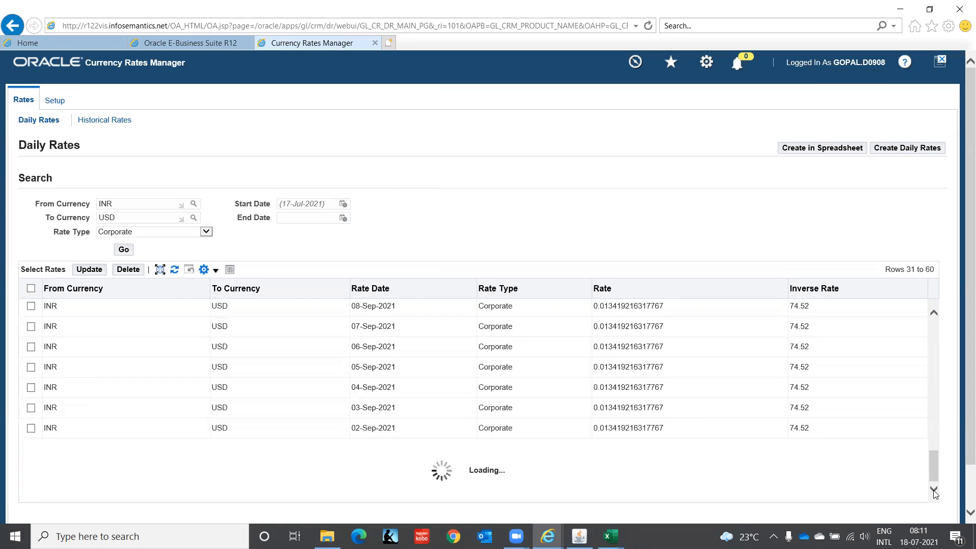
pyautogui.click(934, 490)
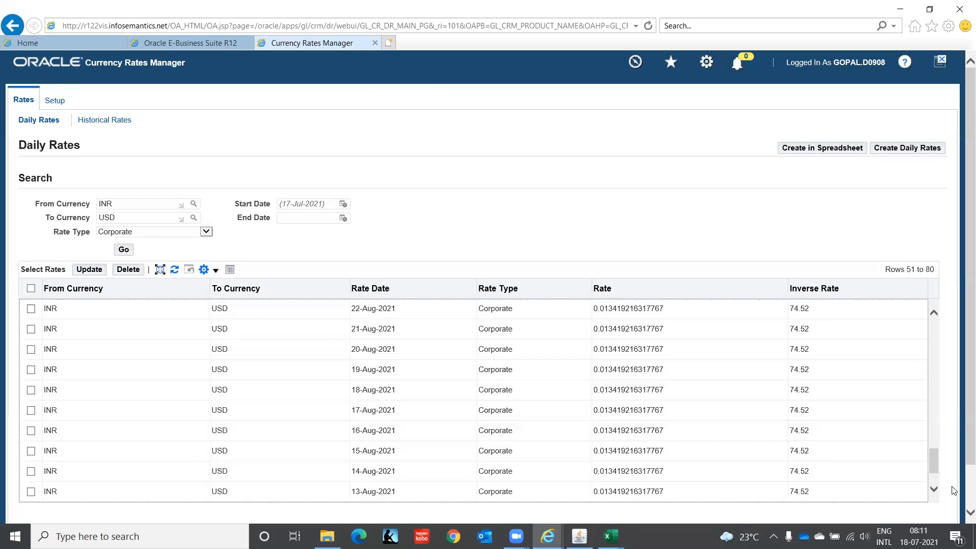
pyautogui.click(933, 490)
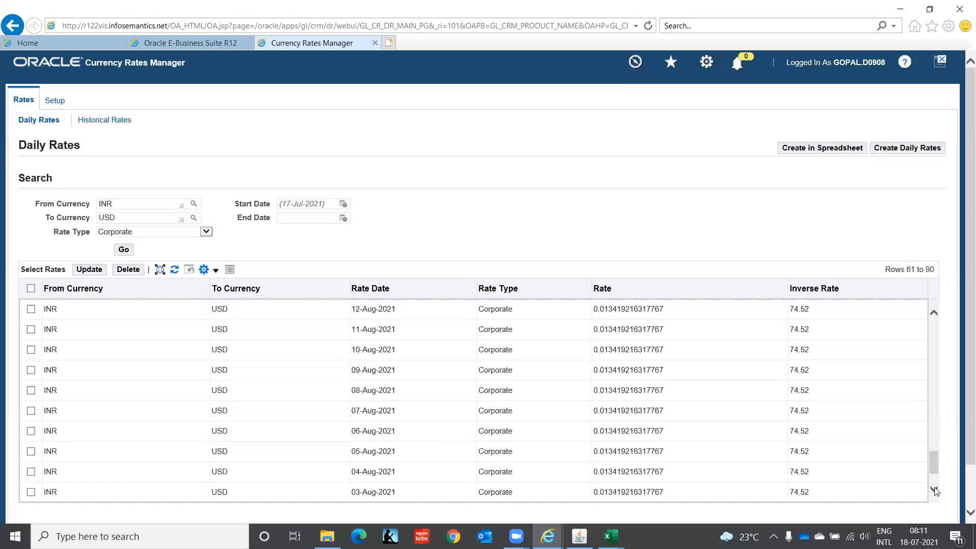
pyautogui.click(935, 490)
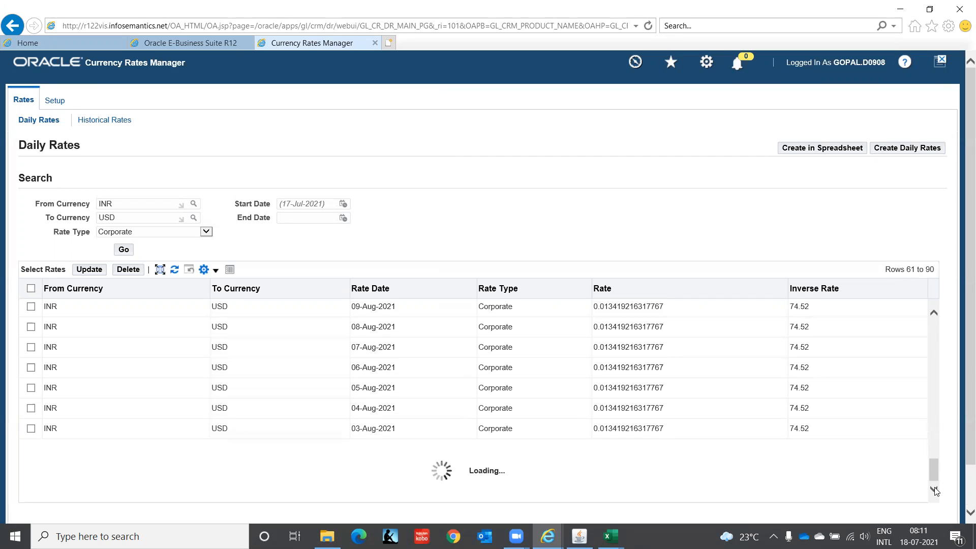
pyautogui.click(935, 489)
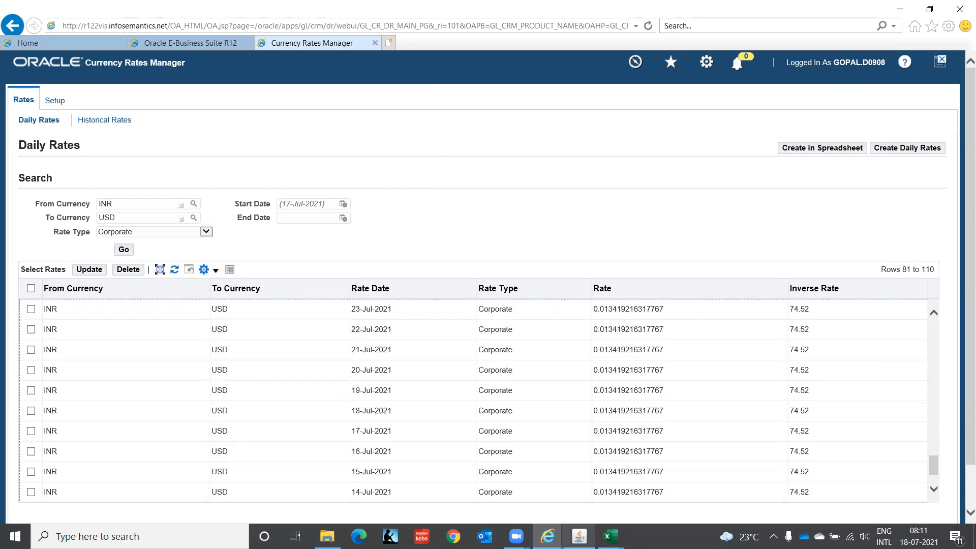
# Switch to the Oracle Applications window, collapse the function tree and open the Enter Journals function
pyautogui.click(559, 478)
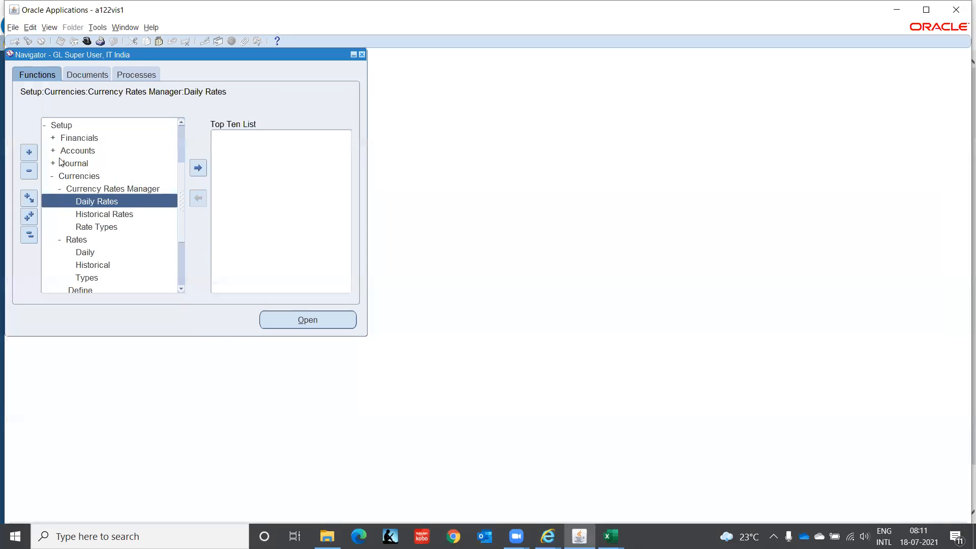
pyautogui.click(29, 235)
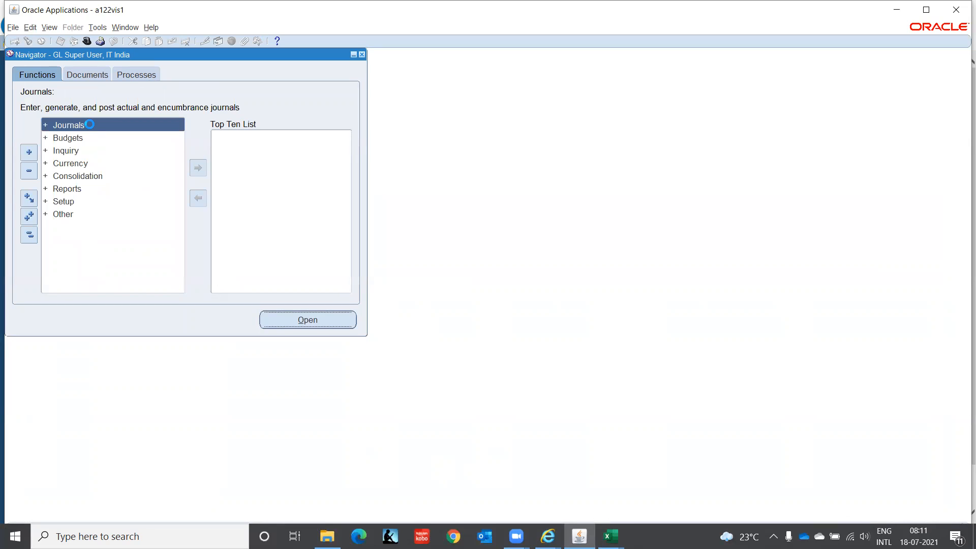
pyautogui.doubleClick(90, 126)
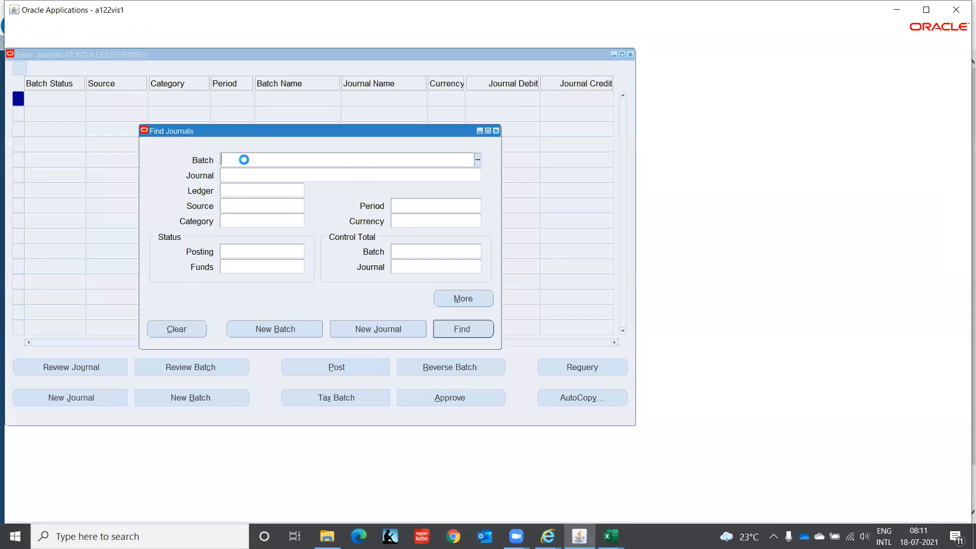
# Find the journal named TEST and submit its JUL-21 batch for posting
pyautogui.click(248, 178)
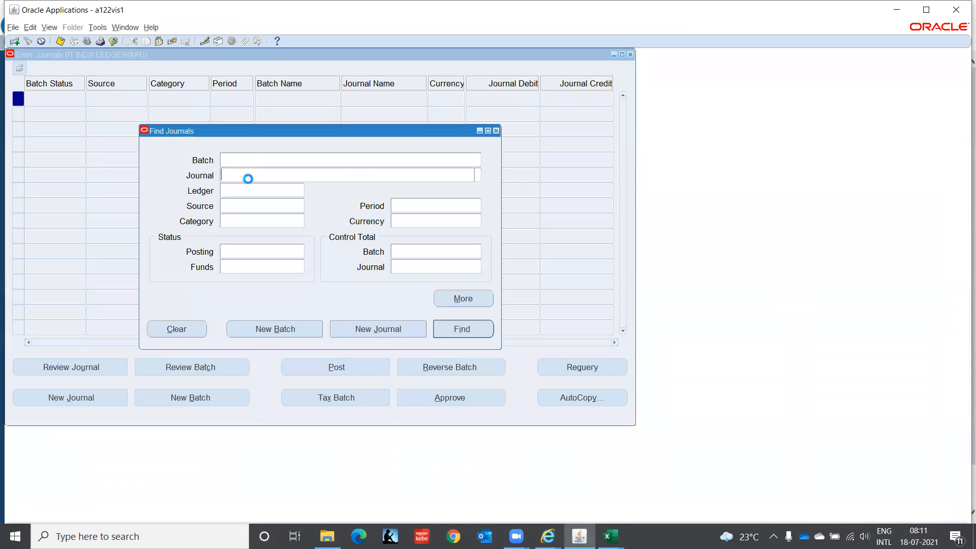
pyautogui.write('TEST')
pyautogui.press('Return')
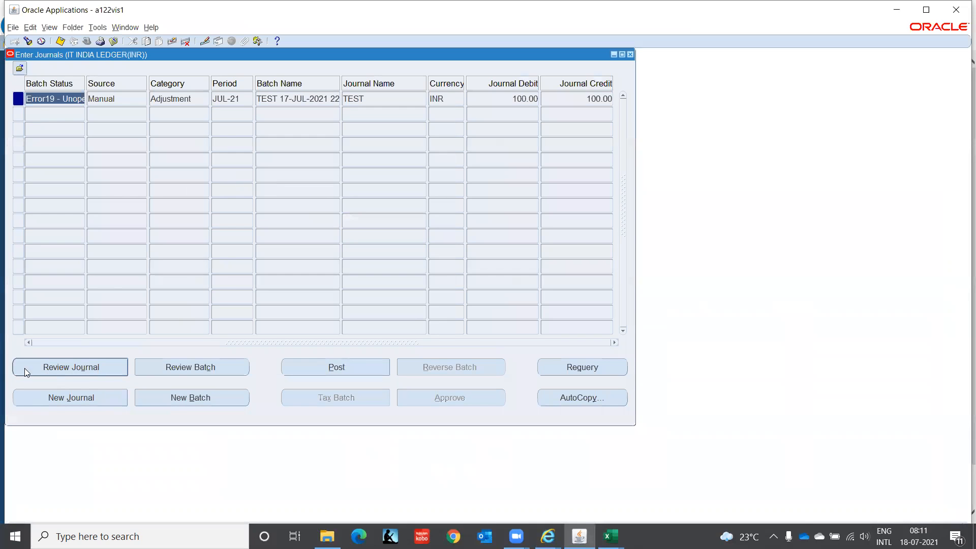
pyautogui.click(324, 367)
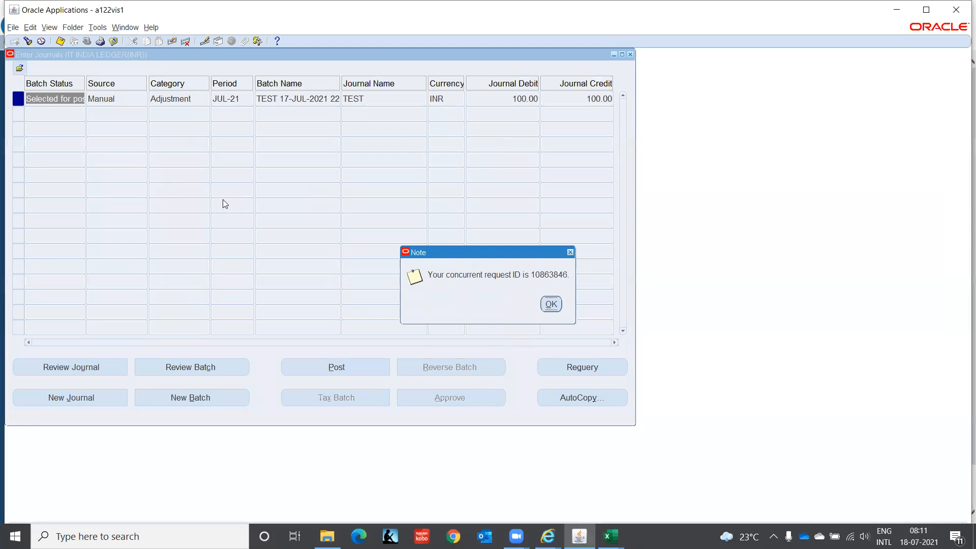
pyautogui.click(551, 305)
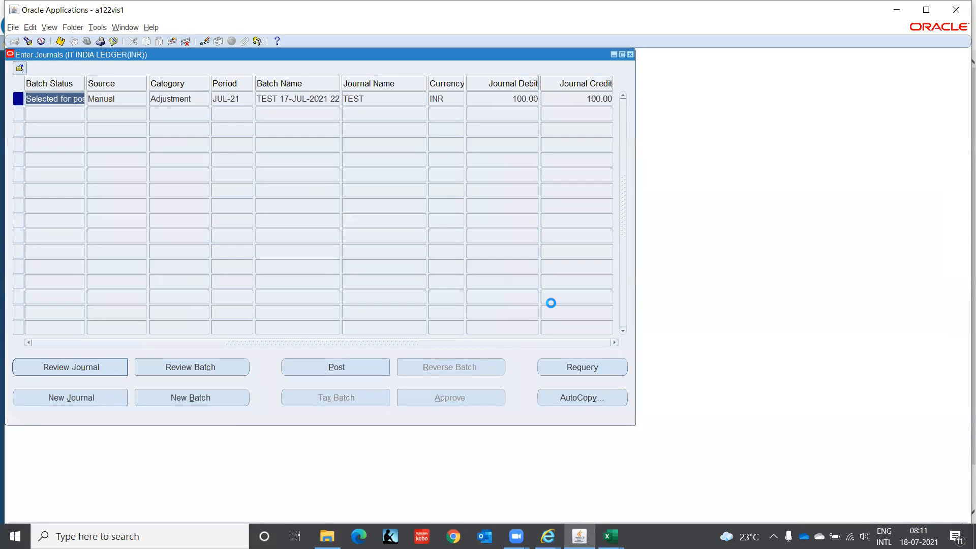
# List all own concurrent requests and refresh the data to check the Posting request
pyautogui.click(50, 28)
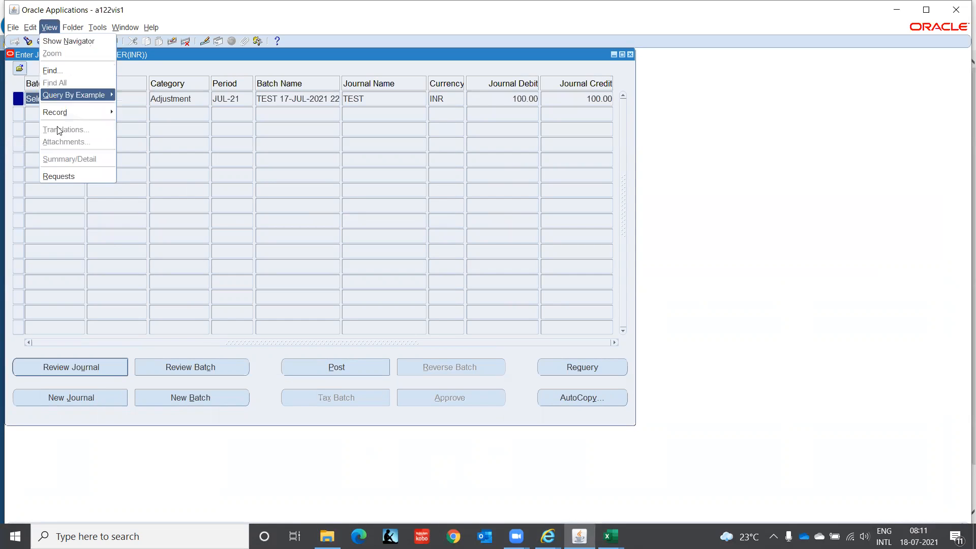
pyautogui.click(63, 176)
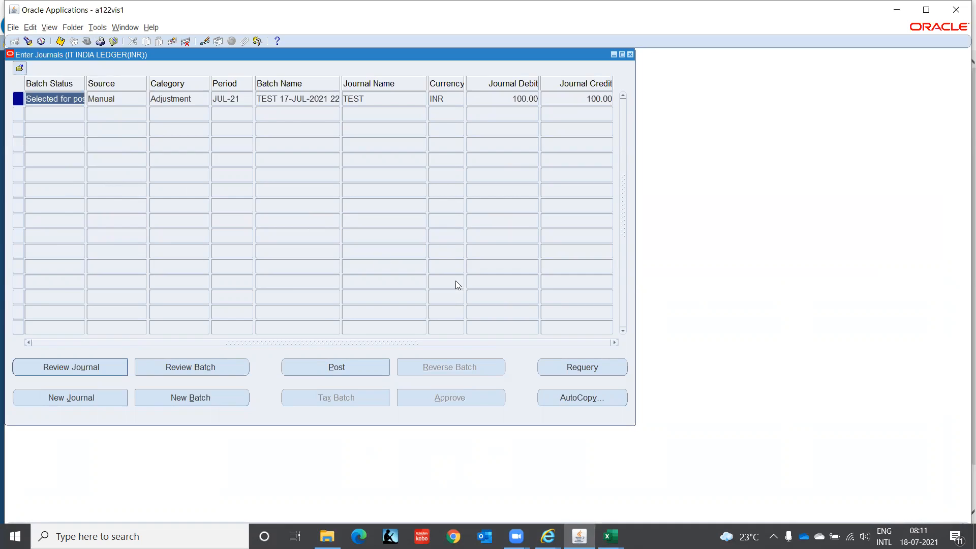
pyautogui.click(385, 352)
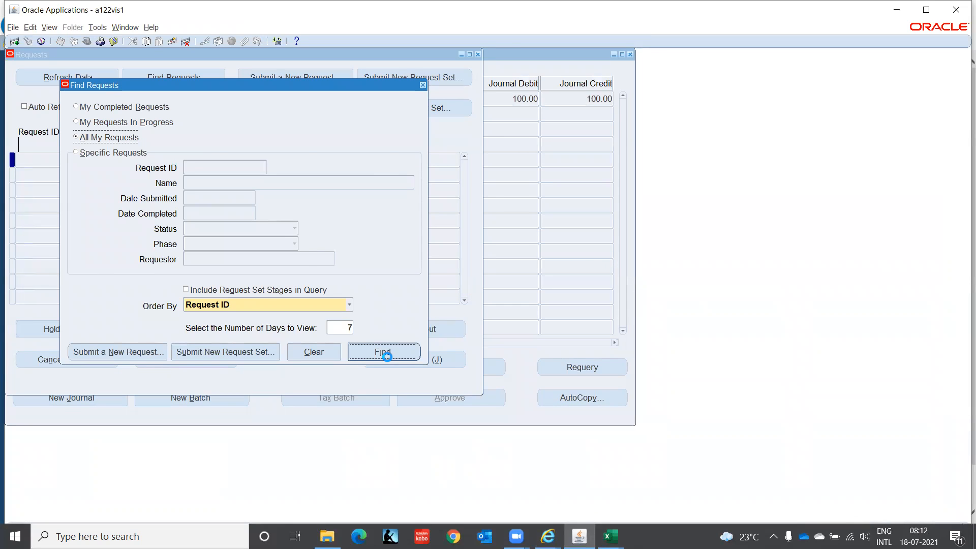
pyautogui.click(84, 77)
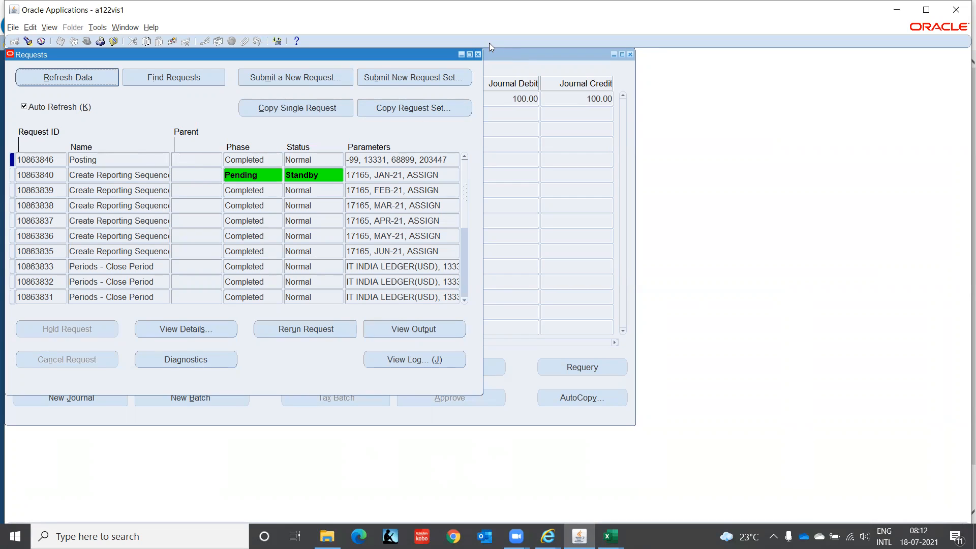
# Close the request list and query the TEST journal again to check its batch status
pyautogui.click(478, 55)
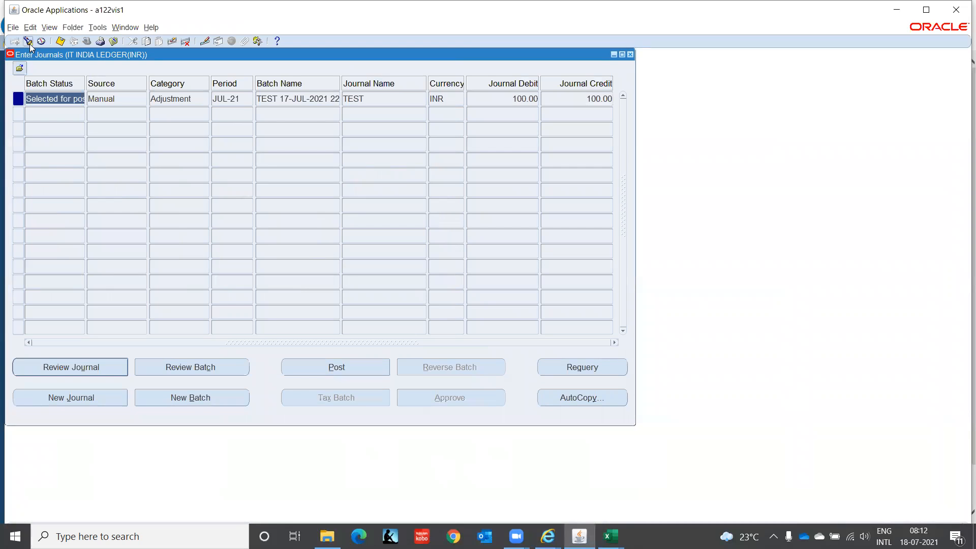
pyautogui.click(28, 41)
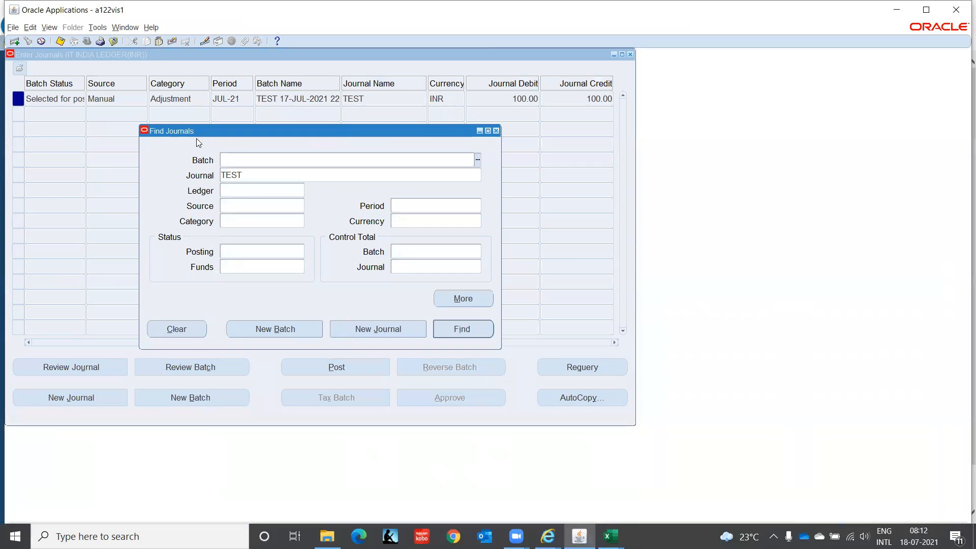
pyautogui.click(463, 330)
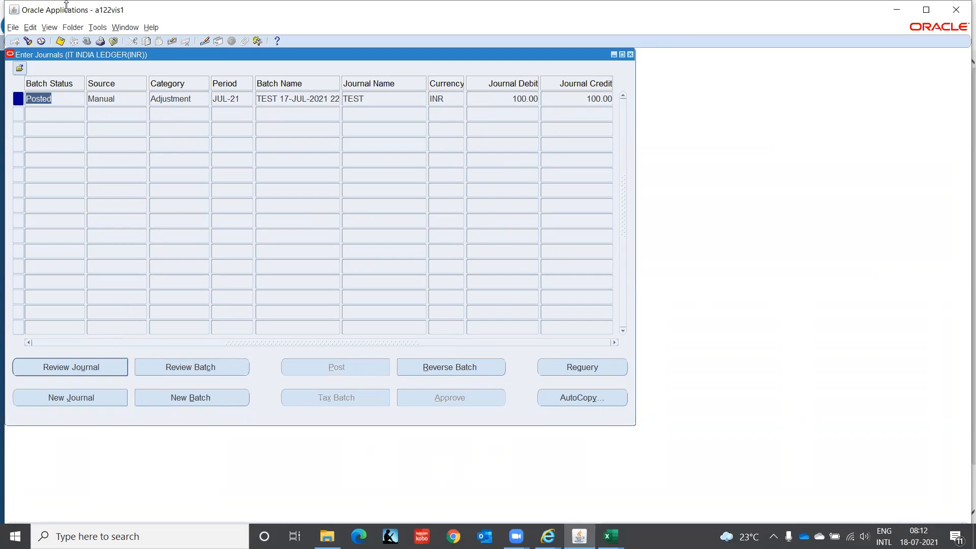
# Search for the TEST journal in the USD reporting ledger of IT India
pyautogui.click(27, 41)
pyautogui.click(245, 193)
pyautogui.click(300, 191)
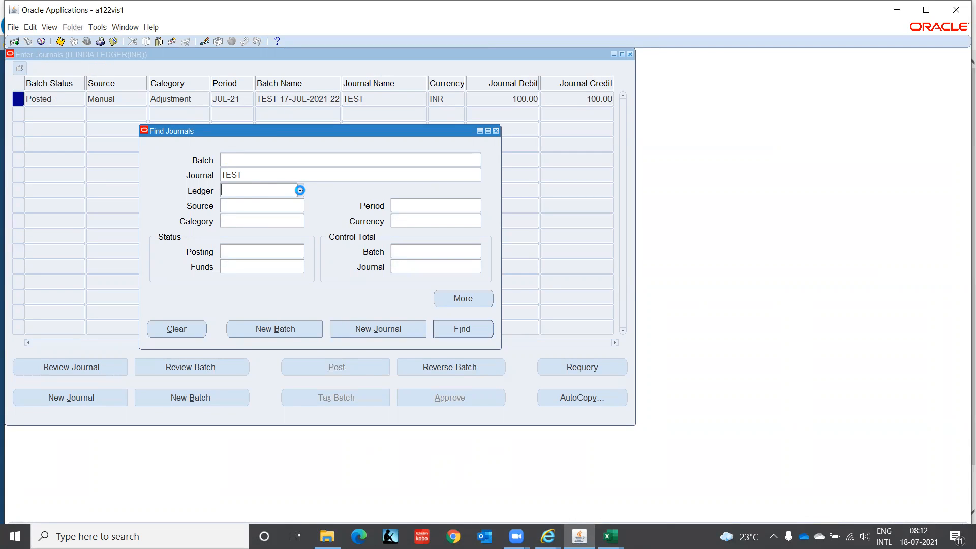
pyautogui.click(286, 271)
pyautogui.click(391, 372)
pyautogui.click(472, 331)
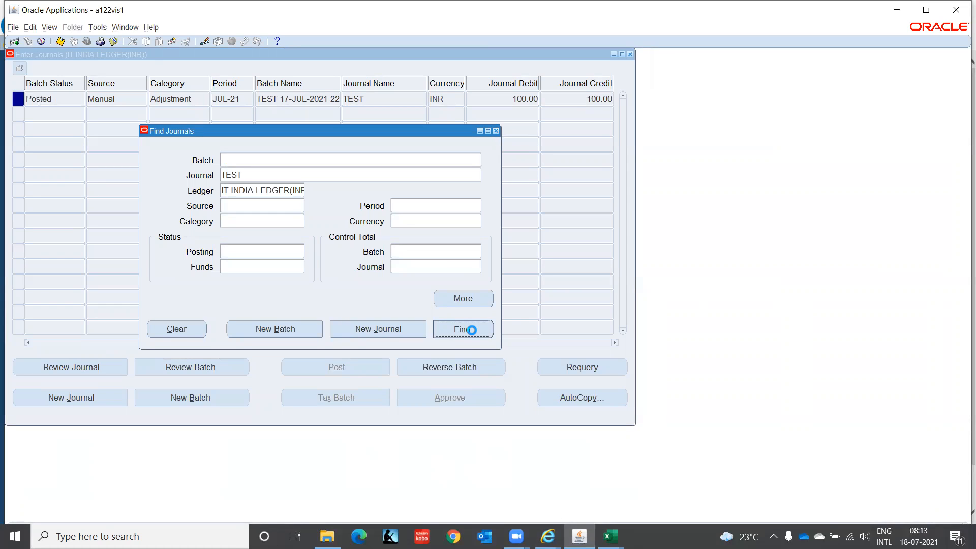
pyautogui.click(471, 330)
# Clear the journal name from the search criteria and find all journals of the chosen reporting ledger
pyautogui.click(255, 178)
pyautogui.doubleClick(255, 178)
pyautogui.press('BackSpace')
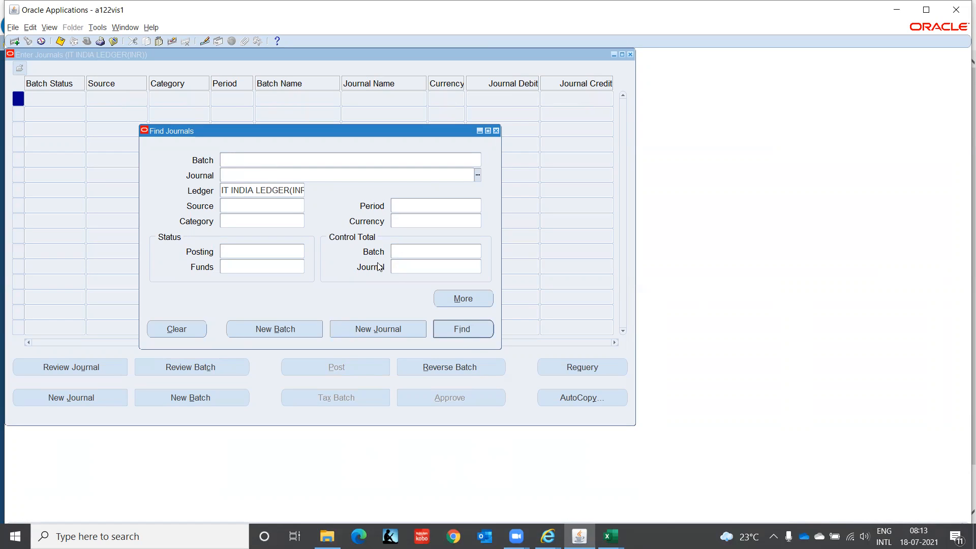
pyautogui.click(460, 329)
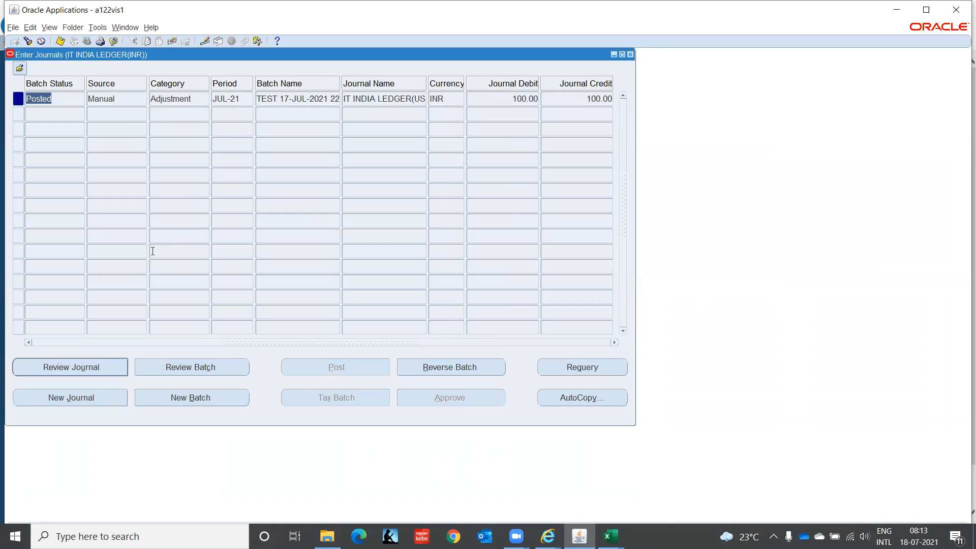
# Review the reporting ledger journal's INR and USD lines, and return to the collapsed function tree
pyautogui.click(108, 371)
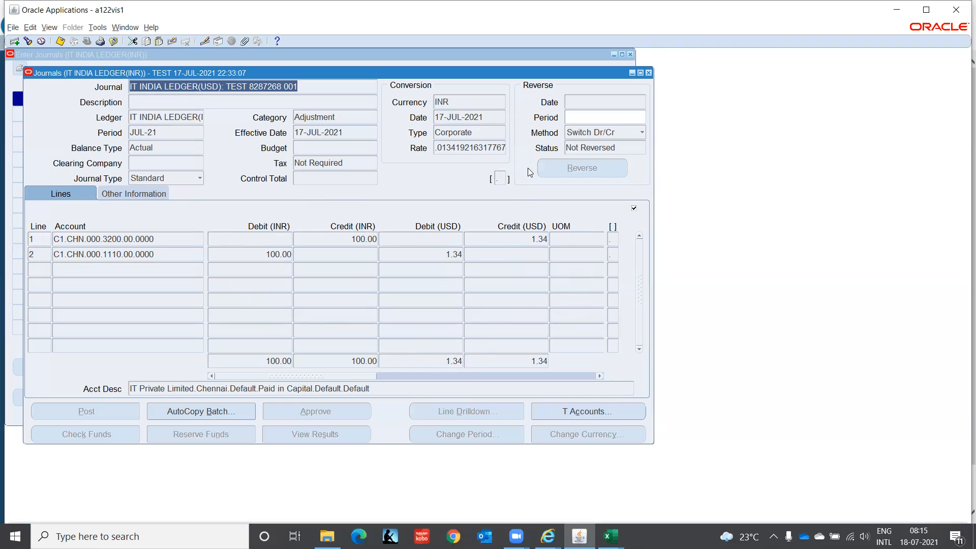
pyautogui.click(649, 73)
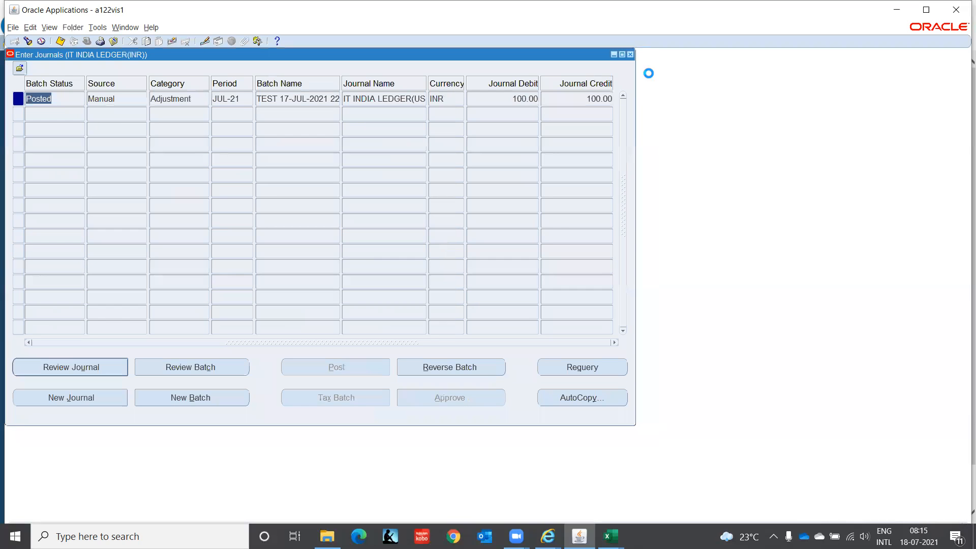
pyautogui.click(630, 54)
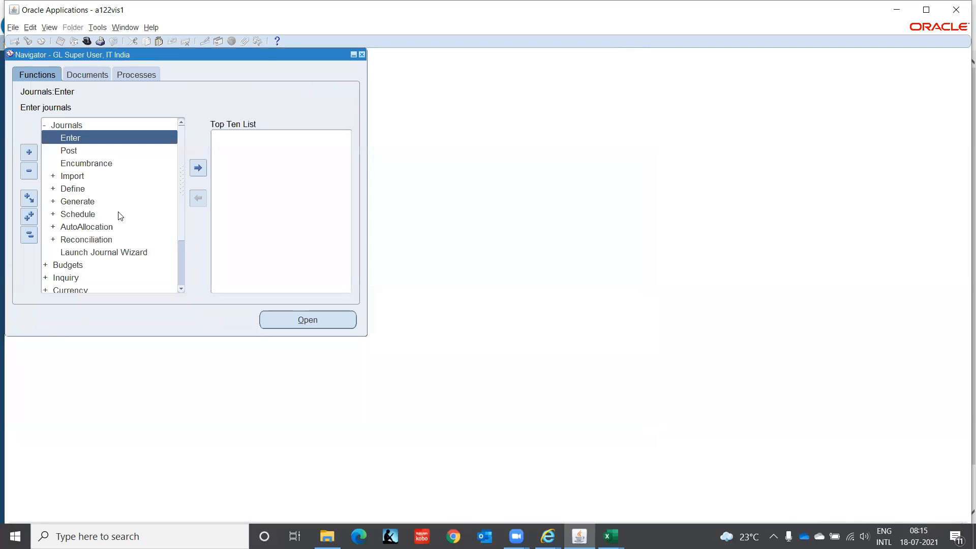
pyautogui.click(29, 236)
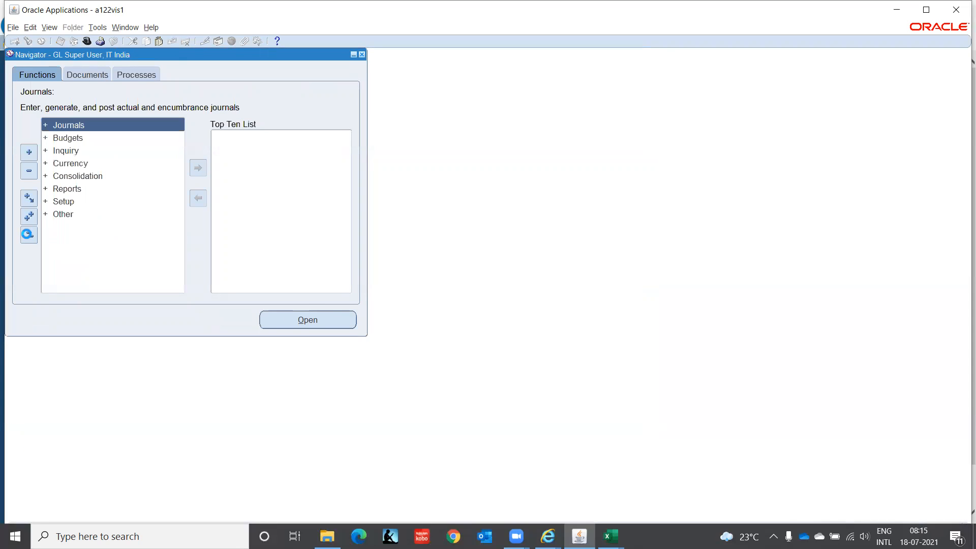